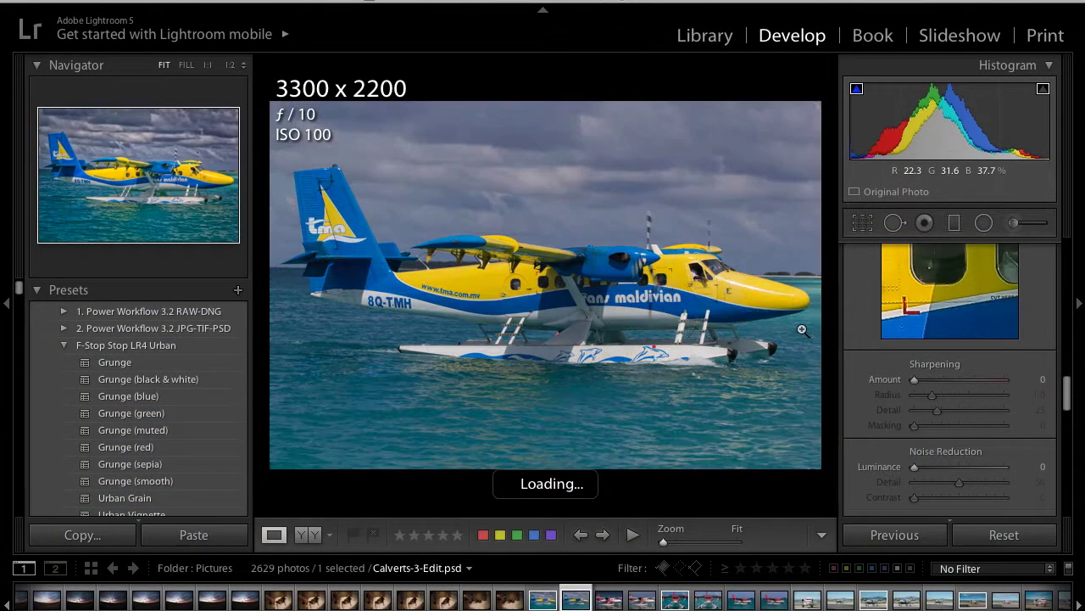
Review Calverts-3.jpg's Develop settings: Highlights −31, Whites −34, Blacks +7, Vibrance +10.
{"action": "scroll", "coordinate": [973, 317], "scroll_direction": "up", "scroll_amount": 3}
{"action": "scroll", "coordinate": [973, 317], "scroll_direction": "up", "scroll_amount": 5}
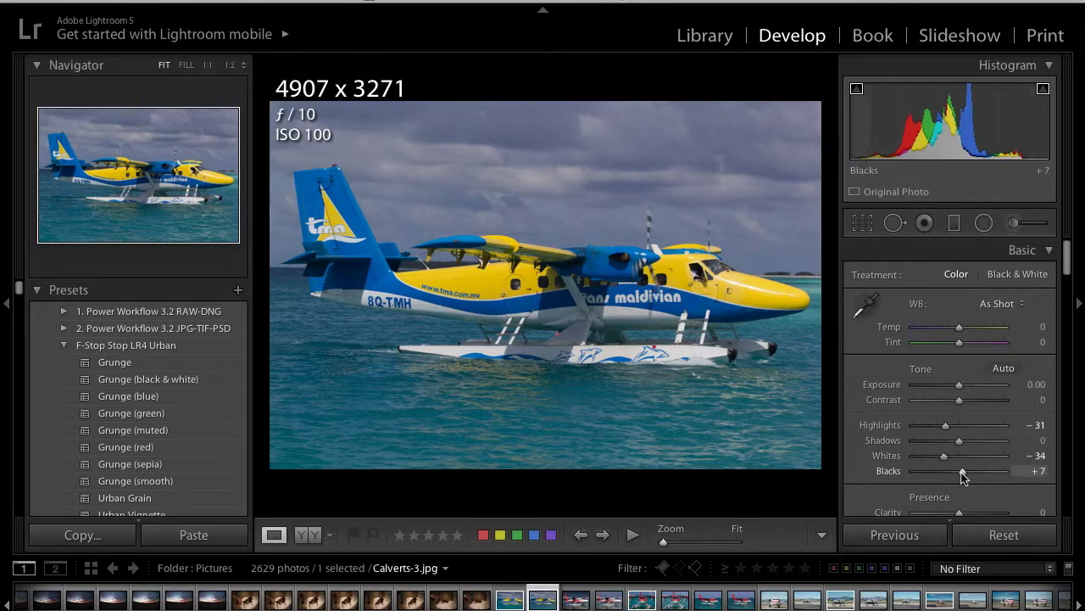
{"action": "scroll", "coordinate": [961, 472], "scroll_direction": "down", "scroll_amount": 1}
{"action": "scroll", "coordinate": [961, 472], "scroll_direction": "down", "scroll_amount": 2}
{"action": "scroll", "coordinate": [962, 473], "scroll_direction": "down", "scroll_amount": 2}
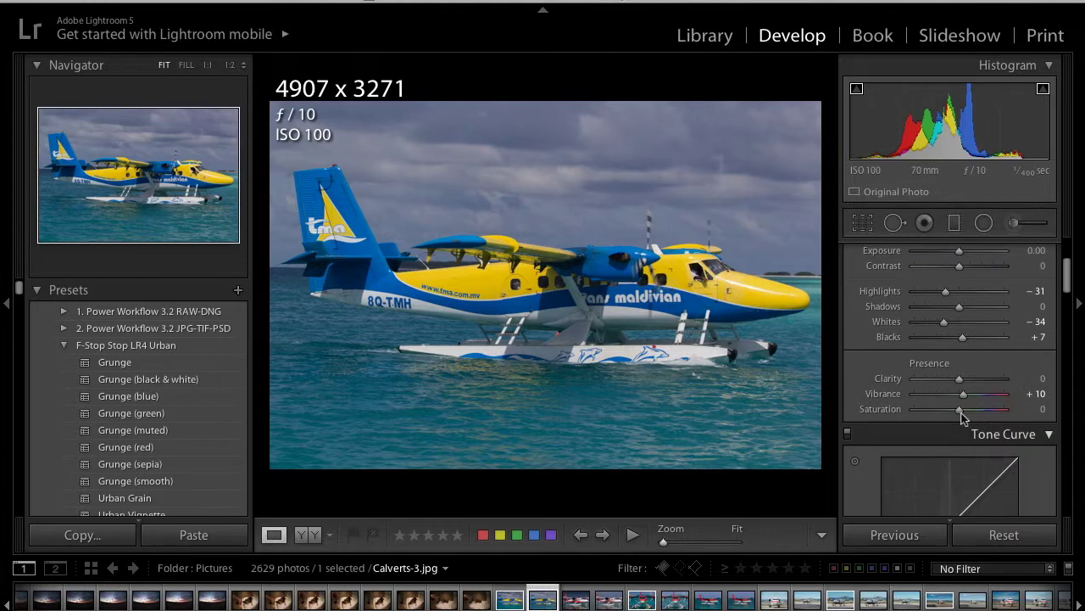
{"action": "scroll", "coordinate": [963, 406], "scroll_direction": "down", "scroll_amount": 3}
{"action": "scroll", "coordinate": [964, 405], "scroll_direction": "down", "scroll_amount": 3}
{"action": "scroll", "coordinate": [963, 405], "scroll_direction": "down", "scroll_amount": 3}
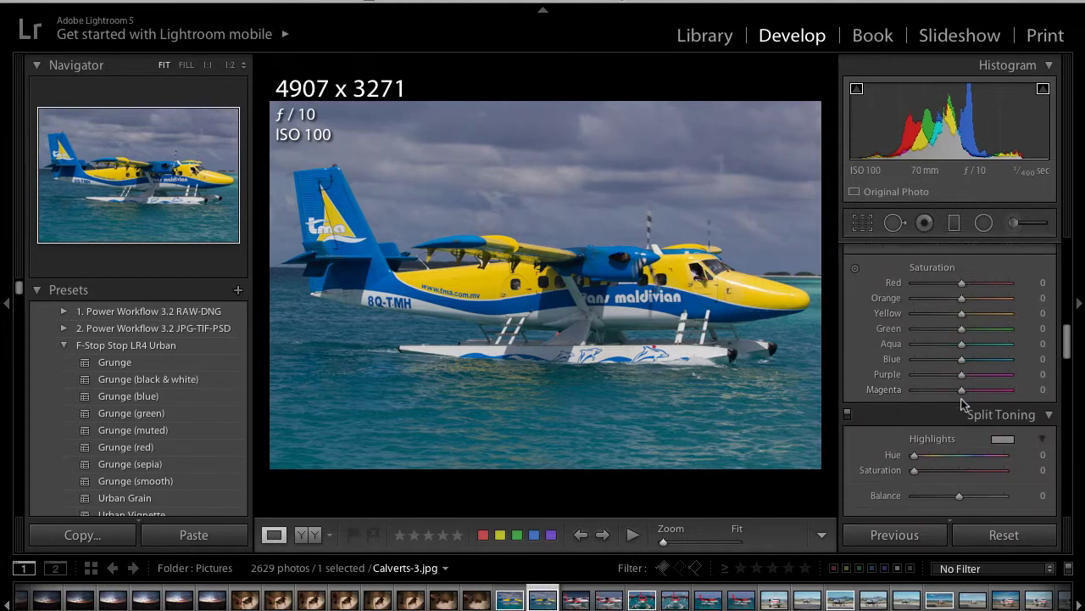
{"action": "scroll", "coordinate": [963, 405], "scroll_direction": "down", "scroll_amount": 3}
{"action": "scroll", "coordinate": [963, 405], "scroll_direction": "down", "scroll_amount": 3}
{"action": "scroll", "coordinate": [964, 405], "scroll_direction": "down", "scroll_amount": 3}
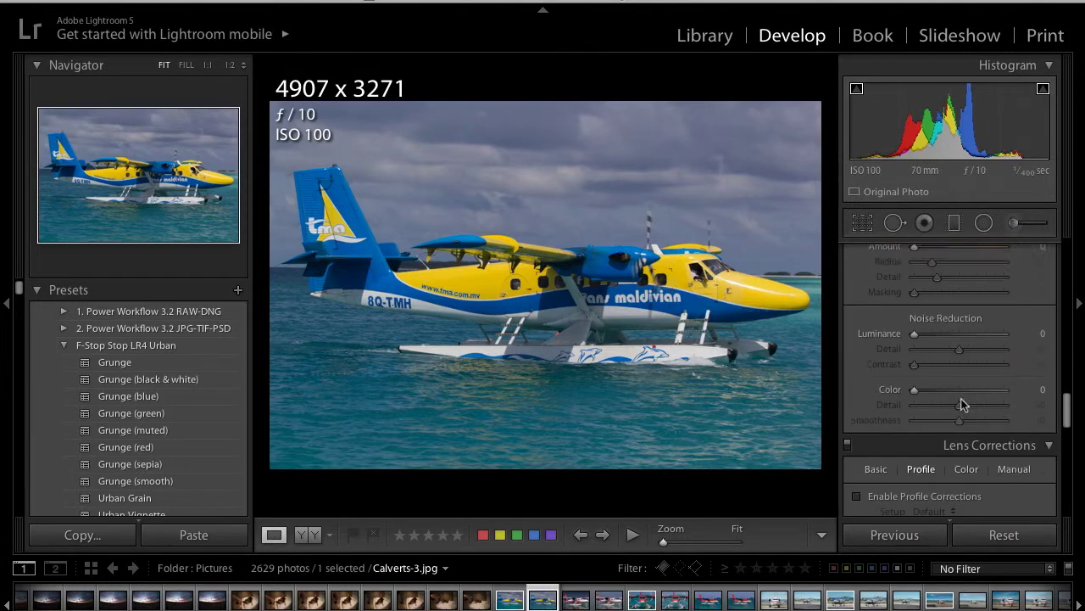
{"action": "scroll", "coordinate": [939, 360], "scroll_direction": "up", "scroll_amount": 2}
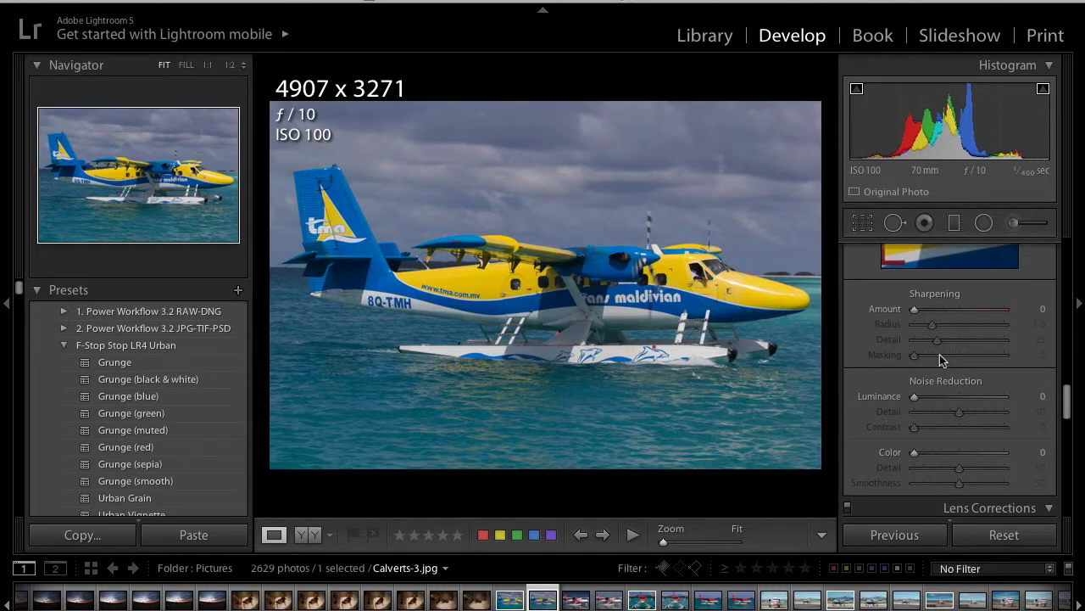
{"action": "scroll", "coordinate": [939, 355], "scroll_direction": "down", "scroll_amount": 3}
{"action": "scroll", "coordinate": [940, 354], "scroll_direction": "down", "scroll_amount": 1}
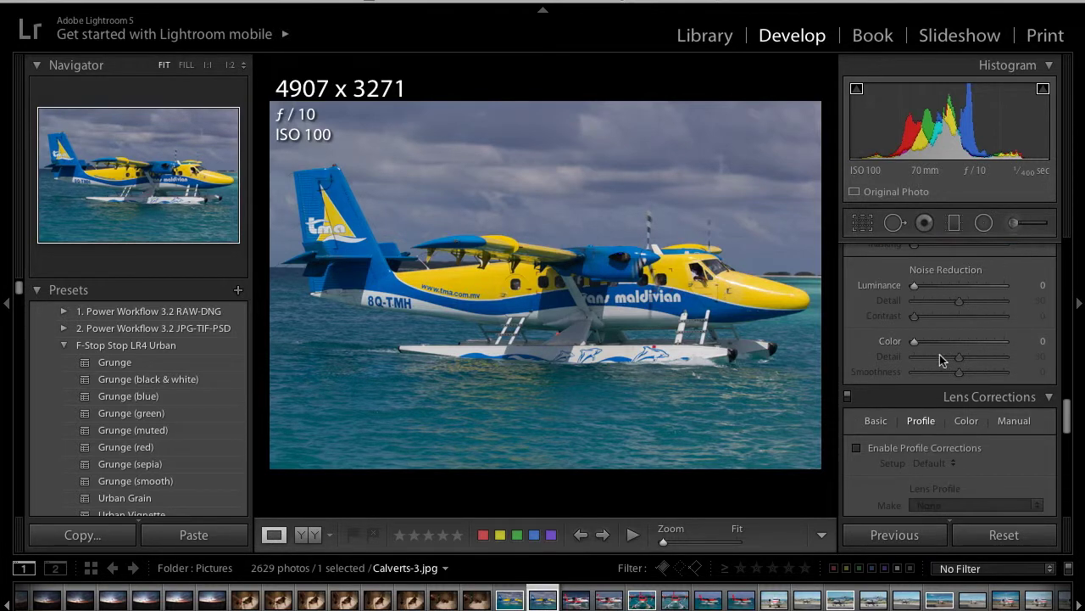
{"action": "scroll", "coordinate": [939, 354], "scroll_direction": "down", "scroll_amount": 3}
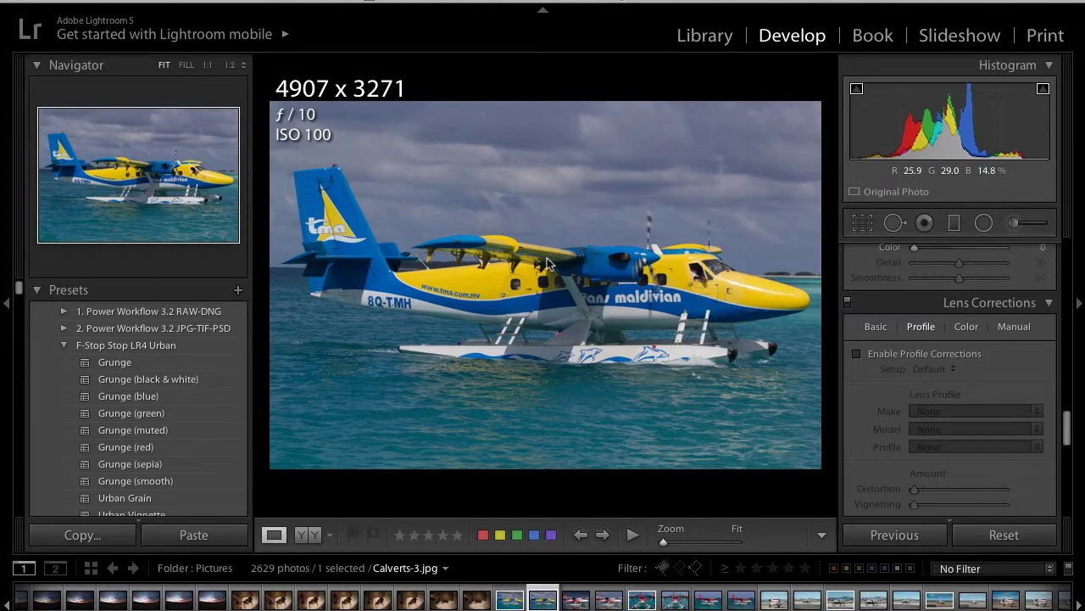
{"action": "right_click", "coordinate": [549, 261]}
{"action": "mouse_move", "coordinate": [655, 316]}
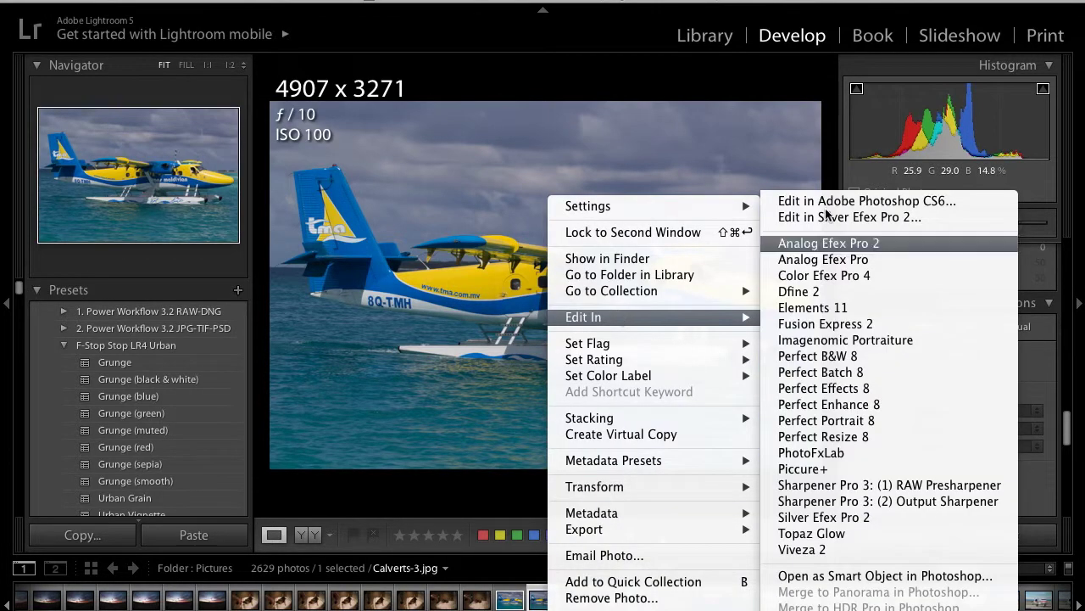
Open the photo in Photoshop CS6, choose a soft round 0%-hardness brush, and duplicate the layer.
{"action": "left_click", "coordinate": [828, 202]}
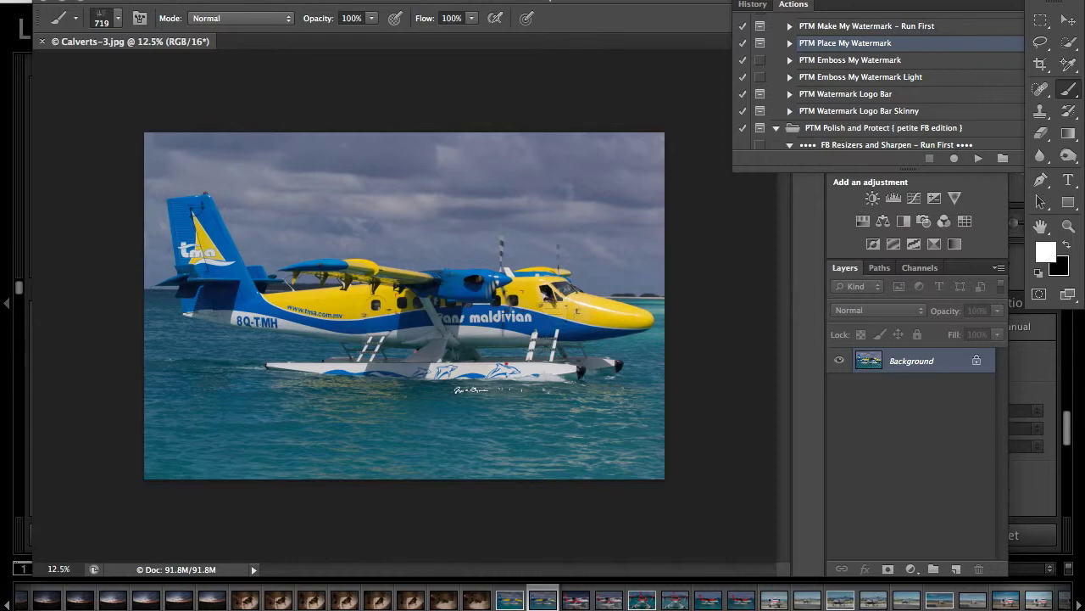
{"action": "left_click", "coordinate": [110, 22]}
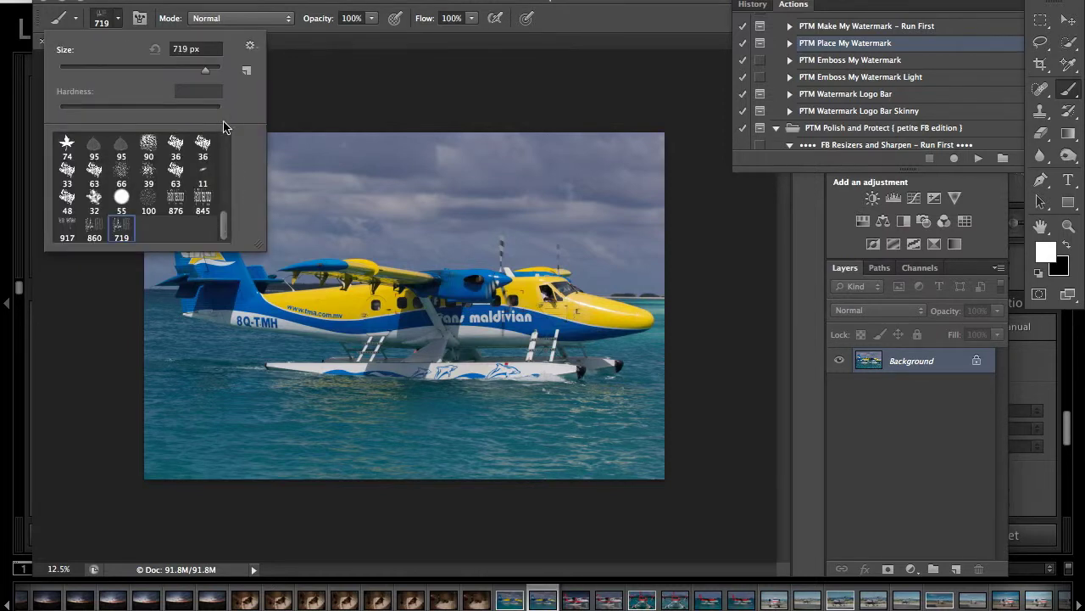
{"action": "scroll", "coordinate": [227, 148], "scroll_direction": "up", "scroll_amount": 2}
{"action": "left_click_drag", "start_coordinate": [228, 200], "coordinate": [229, 138]}
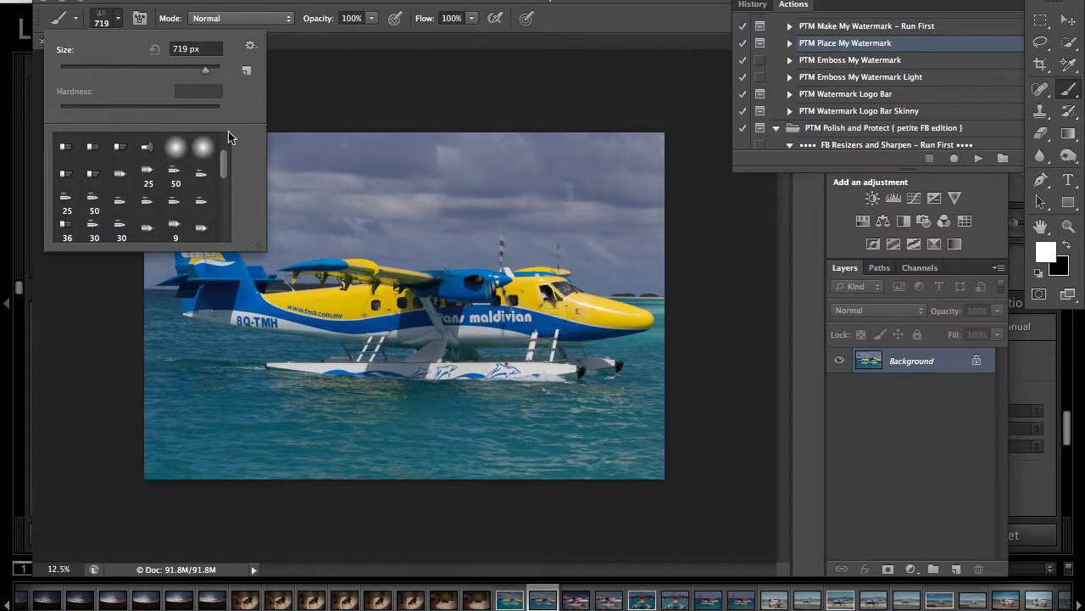
{"action": "left_click_drag", "start_coordinate": [225, 164], "coordinate": [227, 140]}
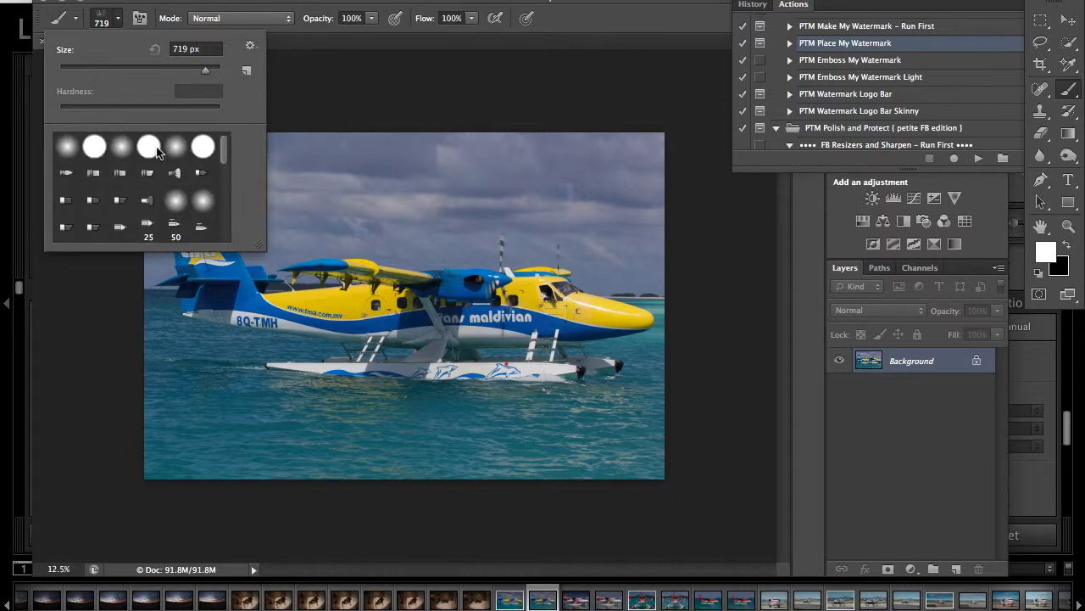
{"action": "left_click", "coordinate": [68, 156]}
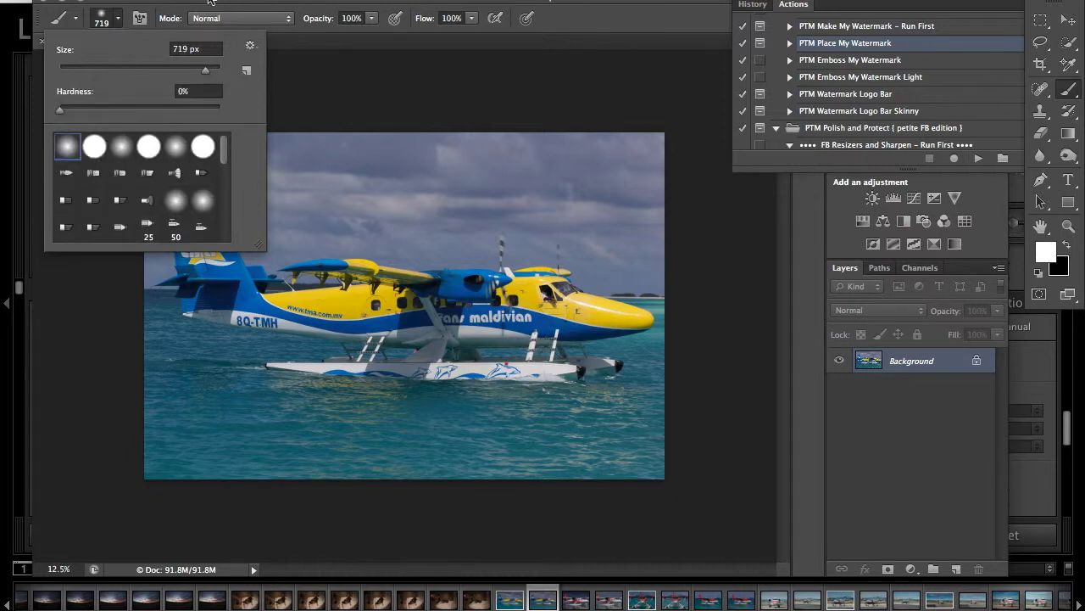
{"action": "key", "text": "Return"}
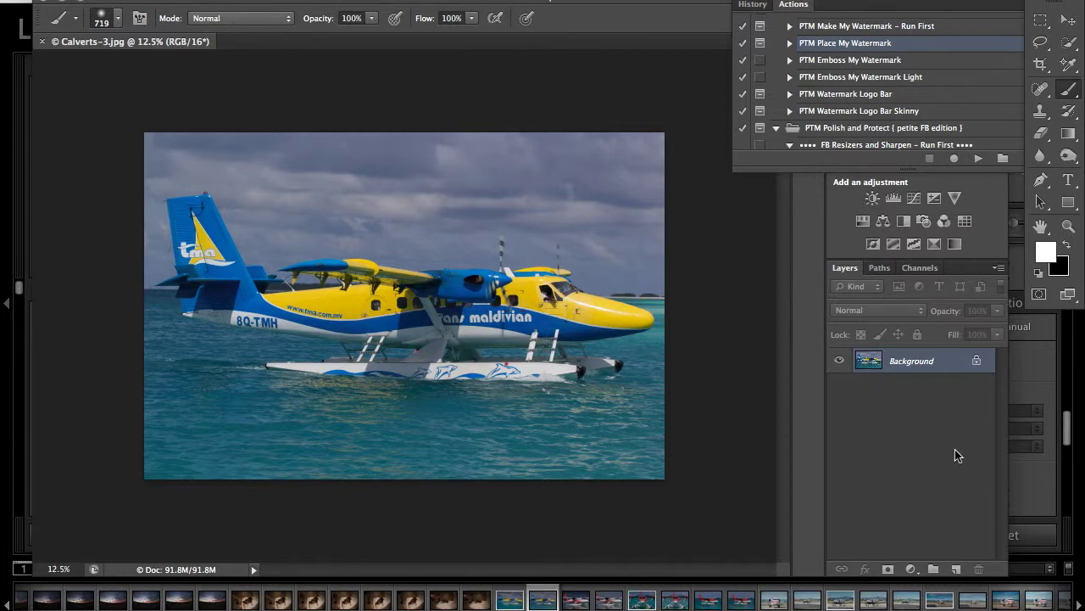
{"action": "key", "text": "ctrl+j"}
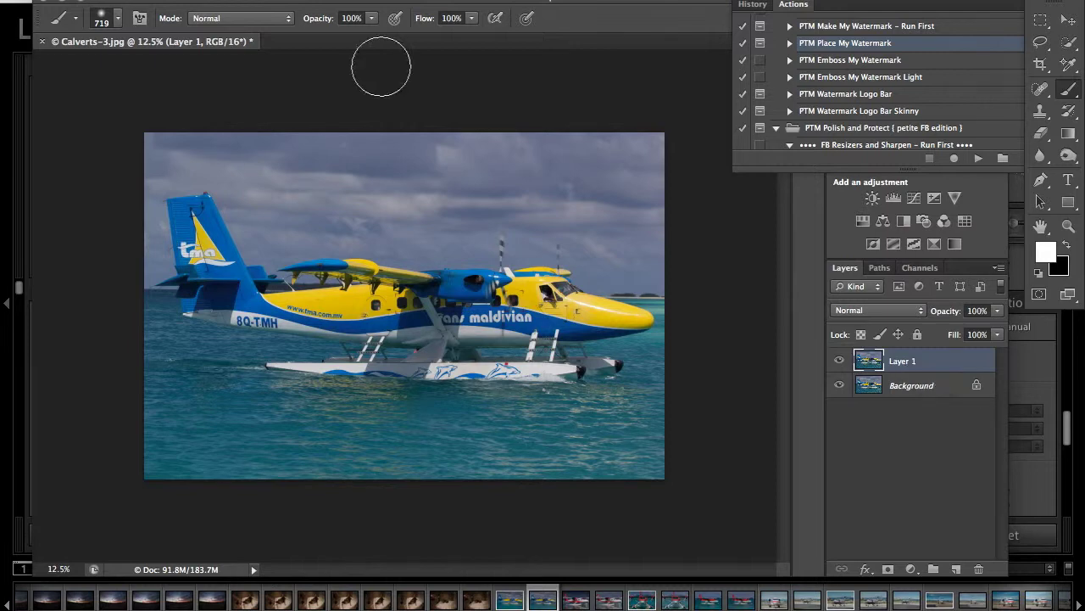
Show the Filter menu with the Nik Collection entry over the seaplane photo.
{"action": "left_click", "coordinate": [388, 2]}
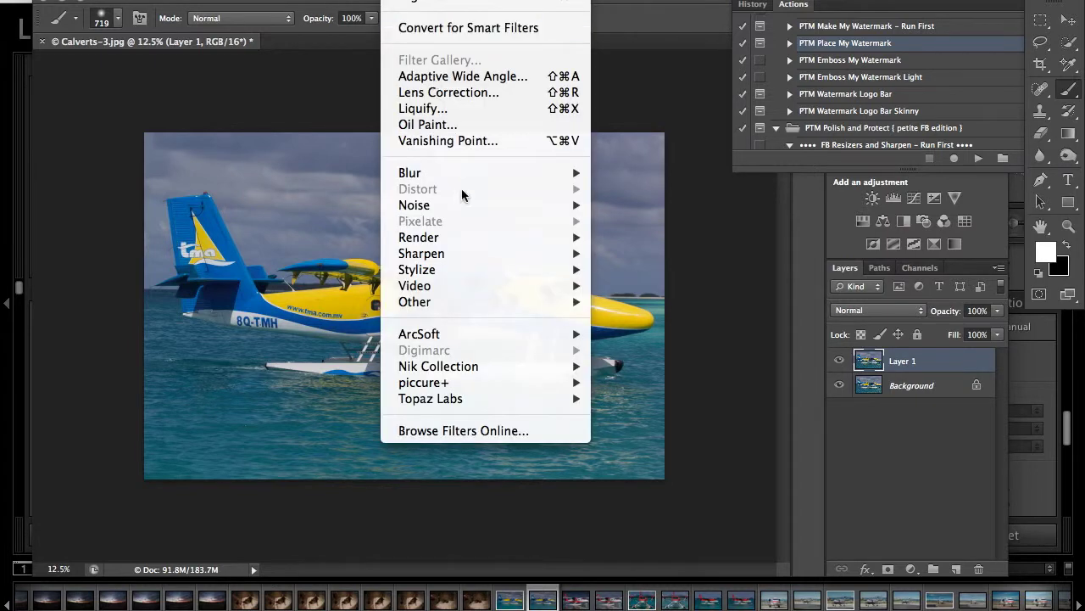
{"action": "mouse_move", "coordinate": [438, 366]}
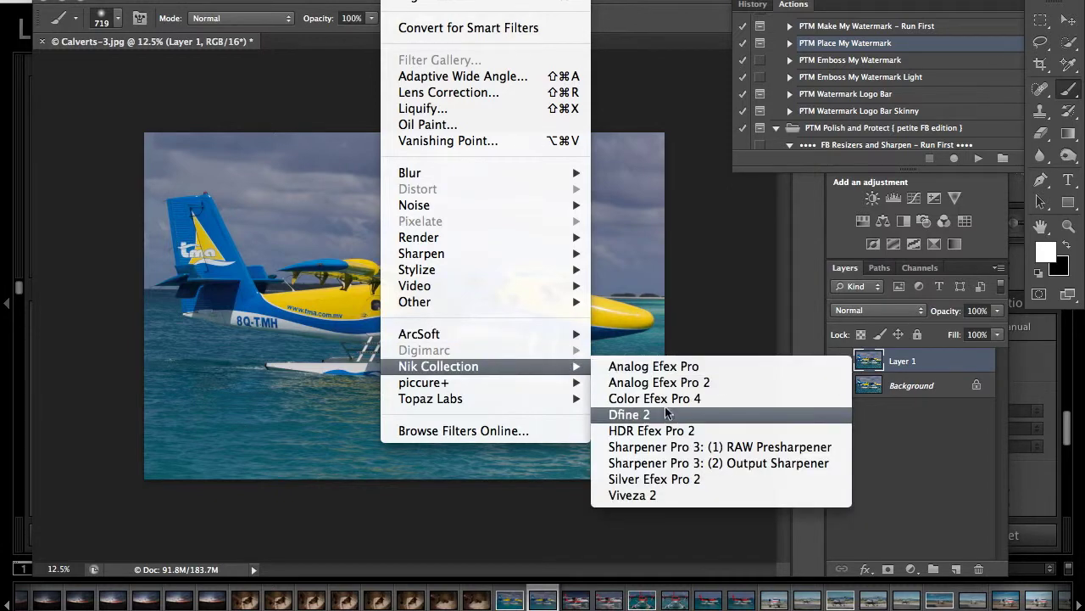
Launch Dfine 2 and check its settings send output to a separate layer.
{"action": "left_click", "coordinate": [669, 417]}
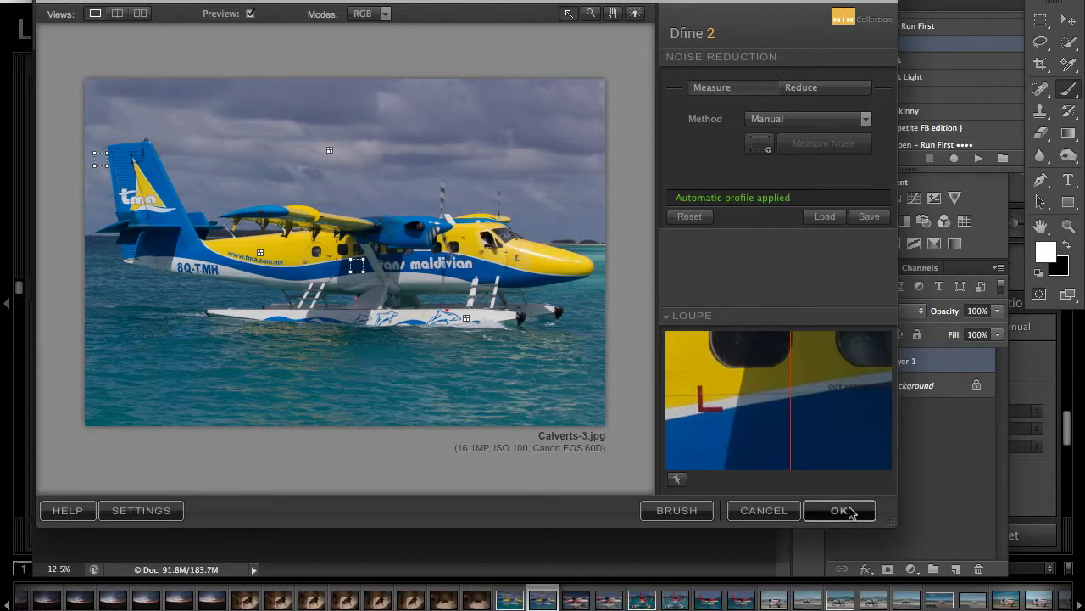
{"action": "left_click", "coordinate": [145, 510]}
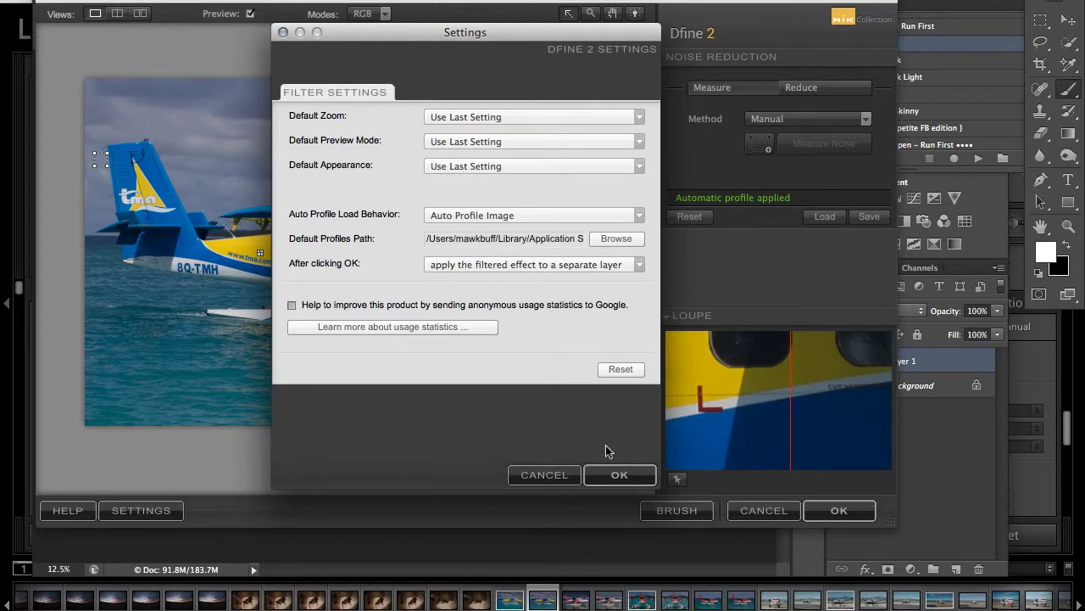
Apply Dfine 2 noise reduction as a new 'Dfine 2' layer above Layer 1.
{"action": "left_click", "coordinate": [623, 475]}
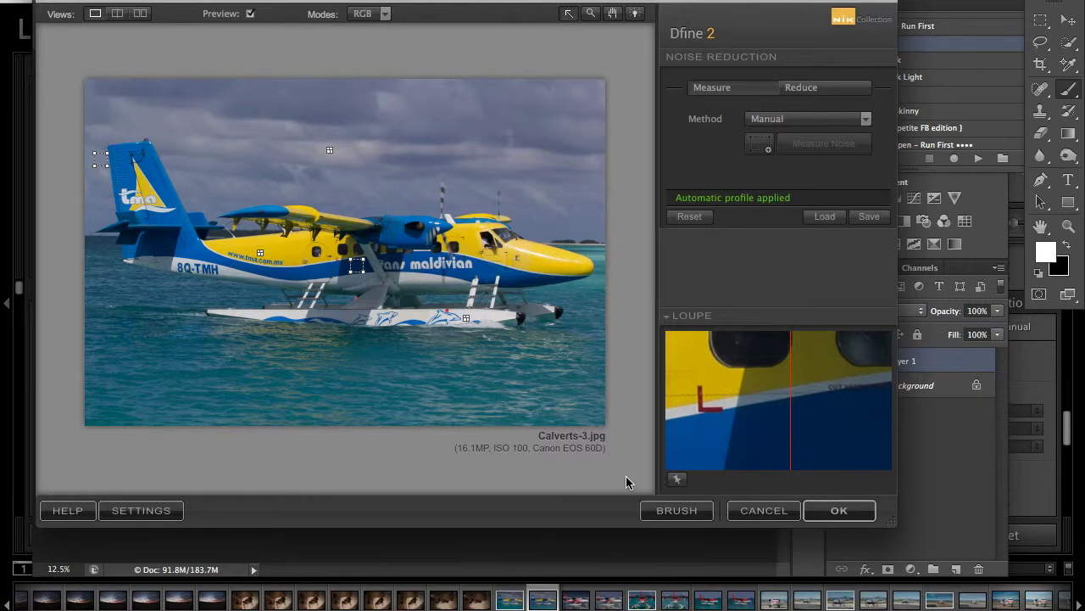
{"action": "left_click", "coordinate": [837, 518]}
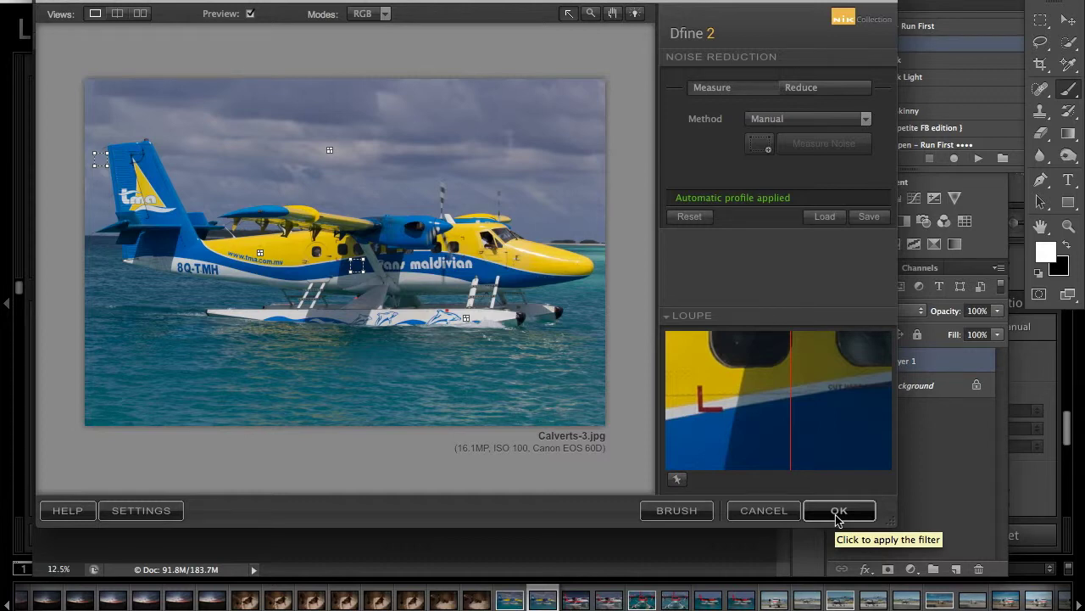
{"action": "left_click", "coordinate": [837, 512]}
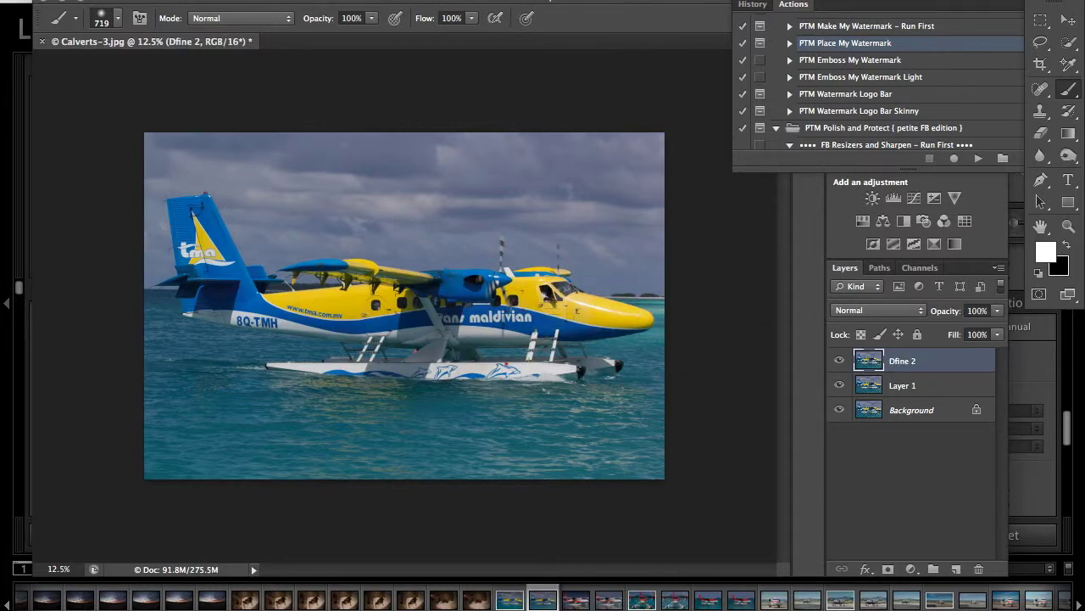
{"action": "left_click", "coordinate": [208, 0]}
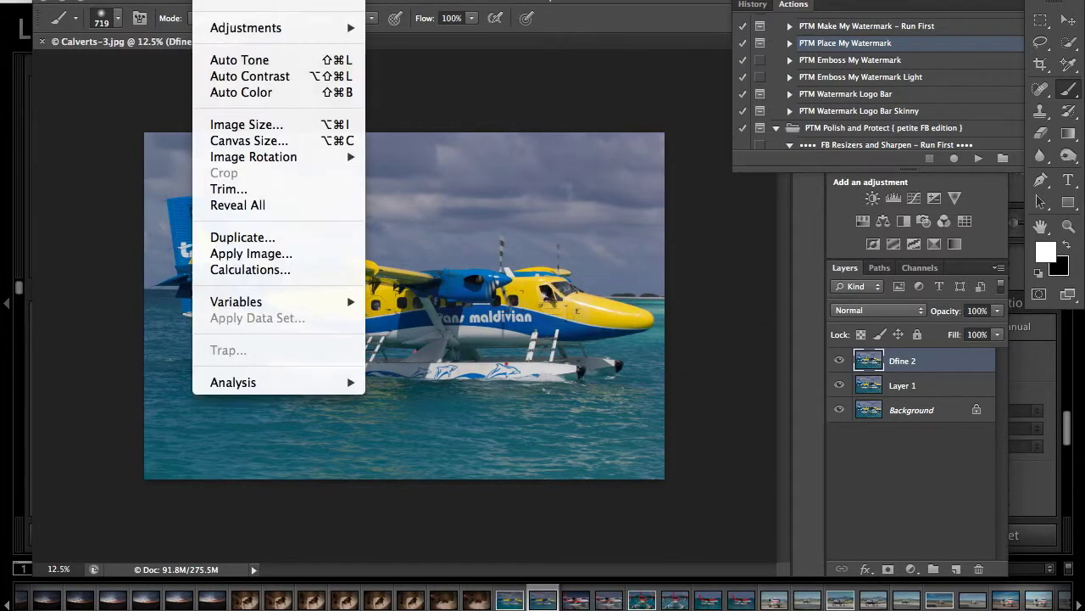
Resize the image to 3000 px wide using Bicubic Smoother resampling.
{"action": "left_click", "coordinate": [243, 127]}
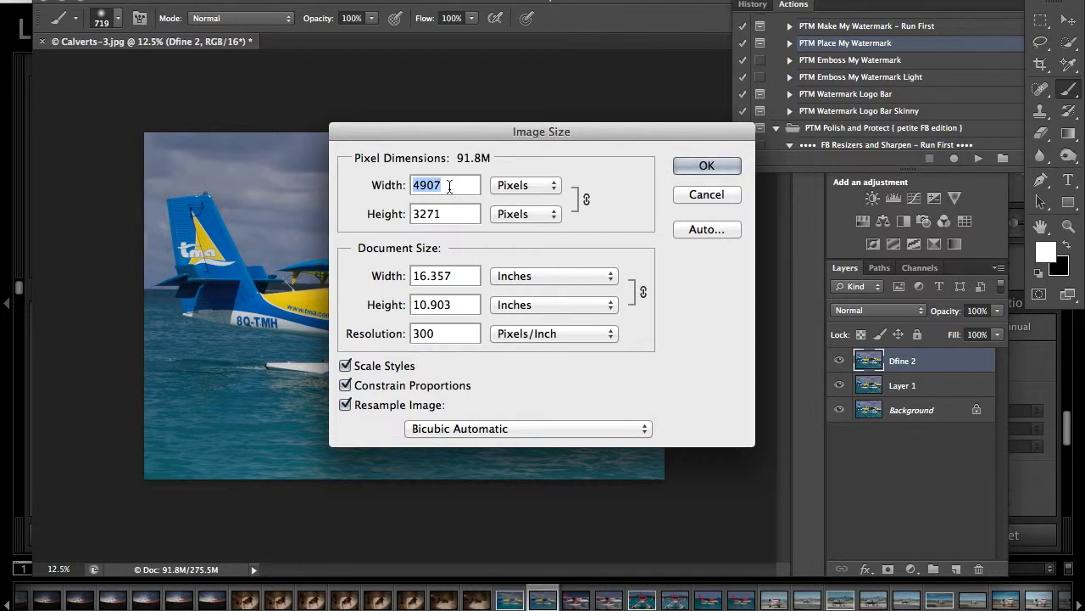
{"action": "type", "text": "300"}
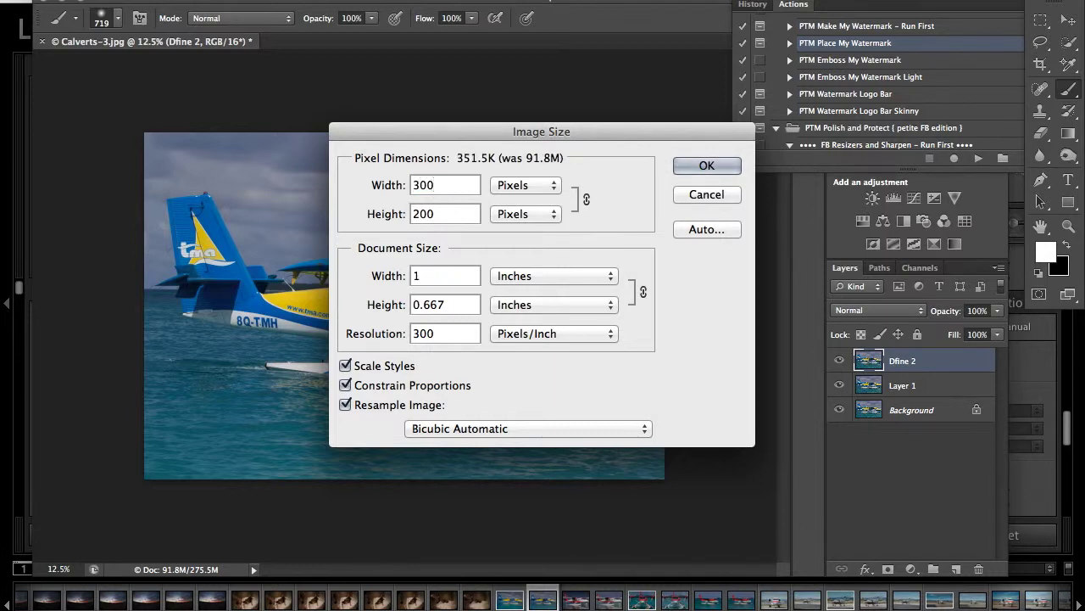
{"action": "type", "text": "0"}
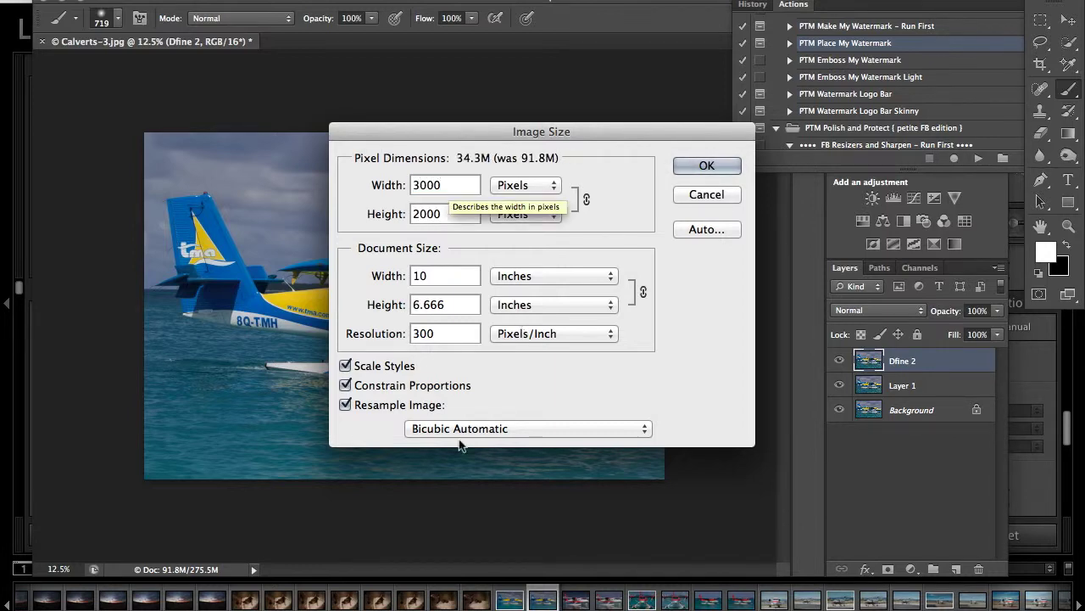
{"action": "left_click", "coordinate": [459, 436]}
{"action": "left_click", "coordinate": [486, 404]}
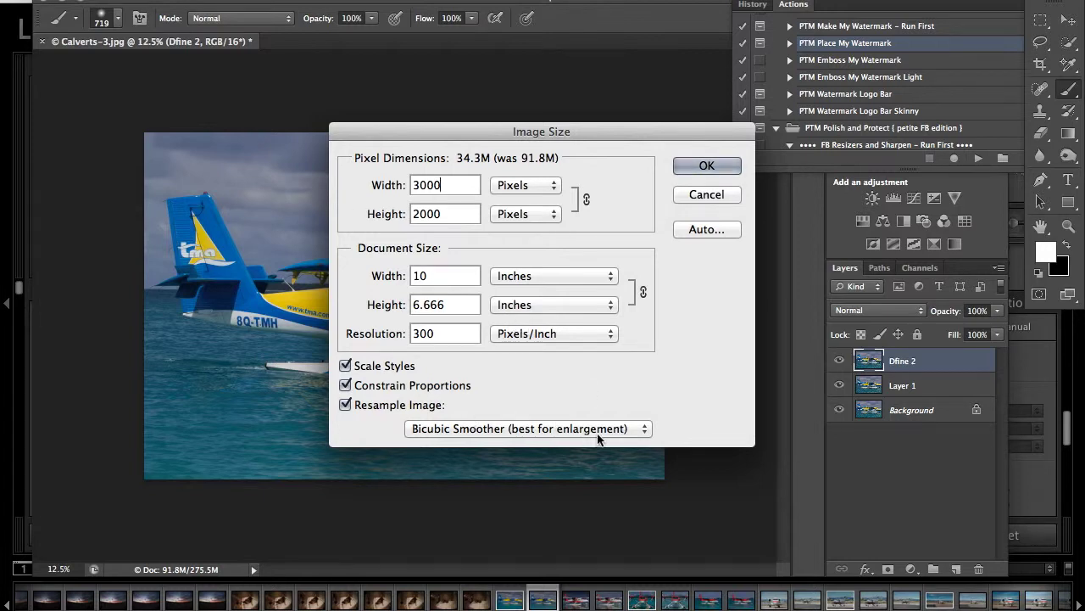
{"action": "left_click", "coordinate": [689, 167]}
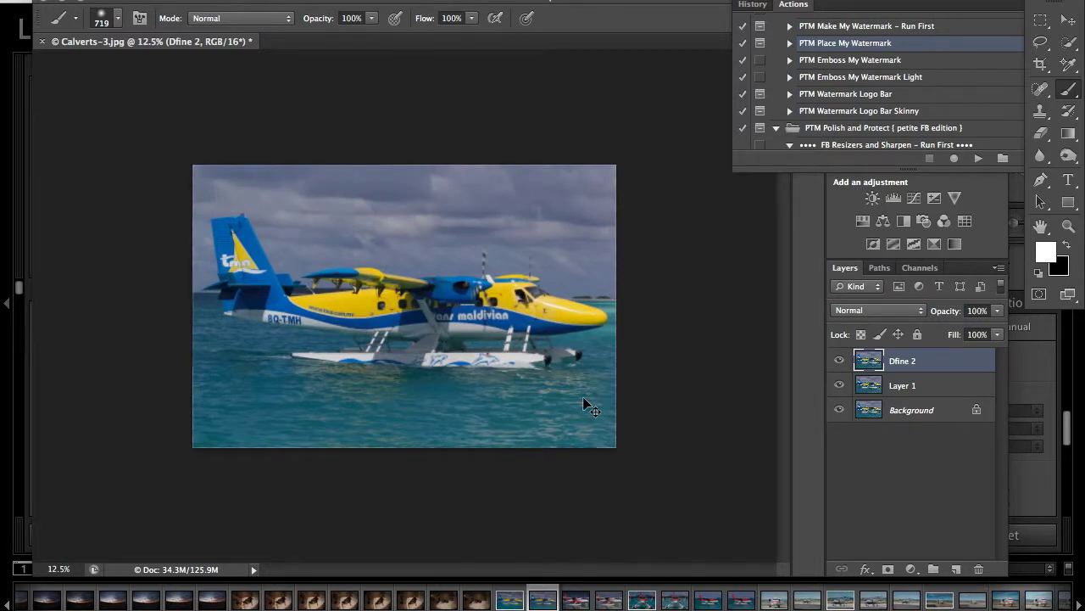
Zoom in to 50% and launch Viveza 2 from the Nik Collection.
{"action": "scroll", "coordinate": [591, 408], "scroll_direction": "up", "scroll_amount": 1}
{"action": "scroll", "coordinate": [586, 398], "scroll_direction": "up", "scroll_amount": 1}
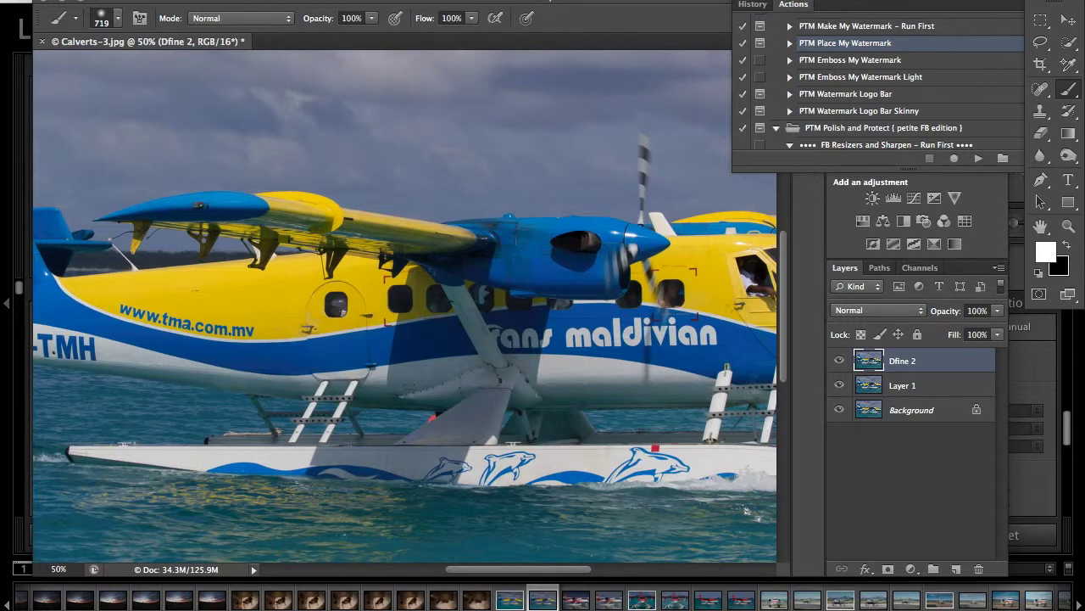
{"action": "left_click", "coordinate": [406, 2]}
{"action": "mouse_move", "coordinate": [439, 366]}
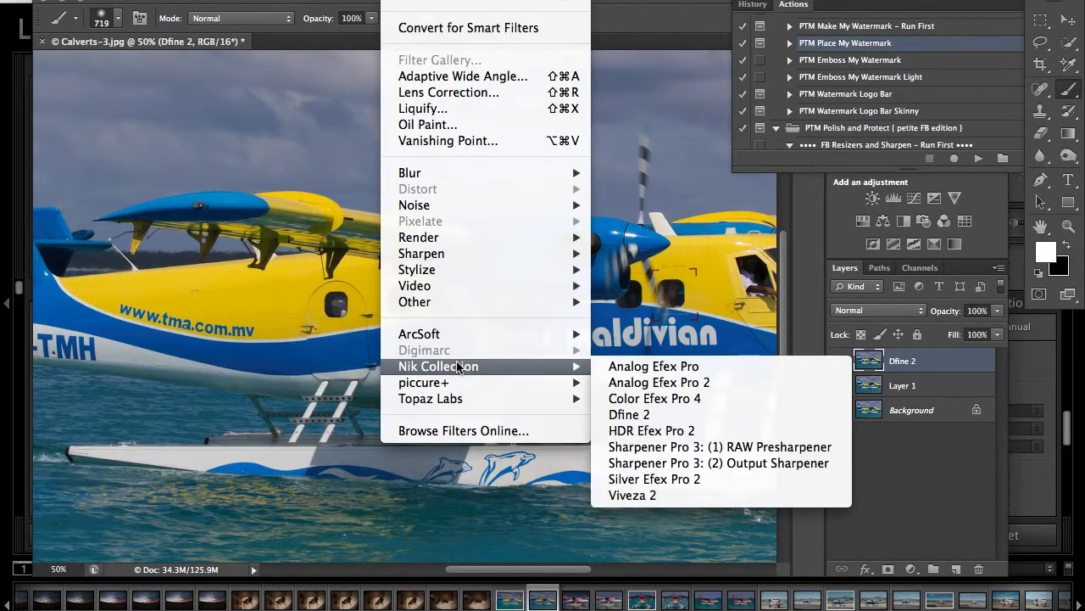
{"action": "left_click", "coordinate": [674, 494]}
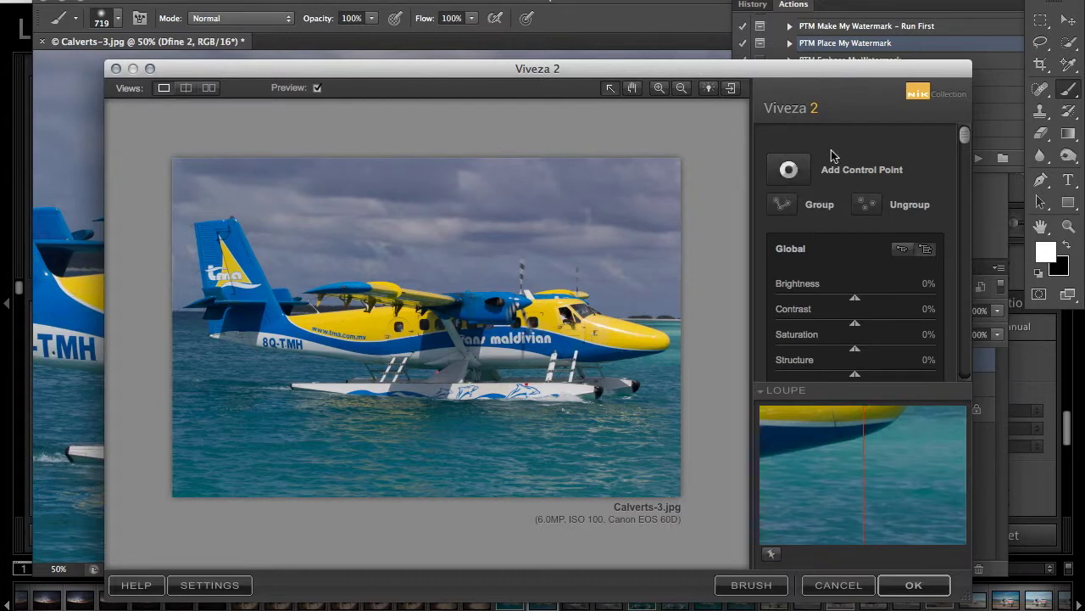
{"action": "left_click", "coordinate": [789, 171]}
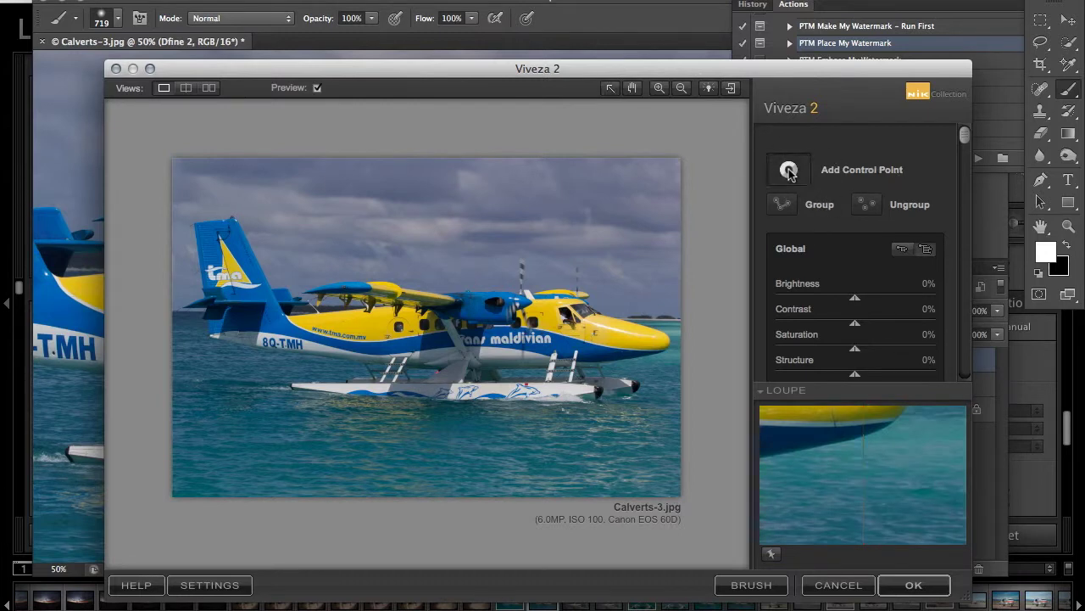
Add a widened control point on the water with more saturation, structure and blue.
{"action": "left_click", "coordinate": [429, 444]}
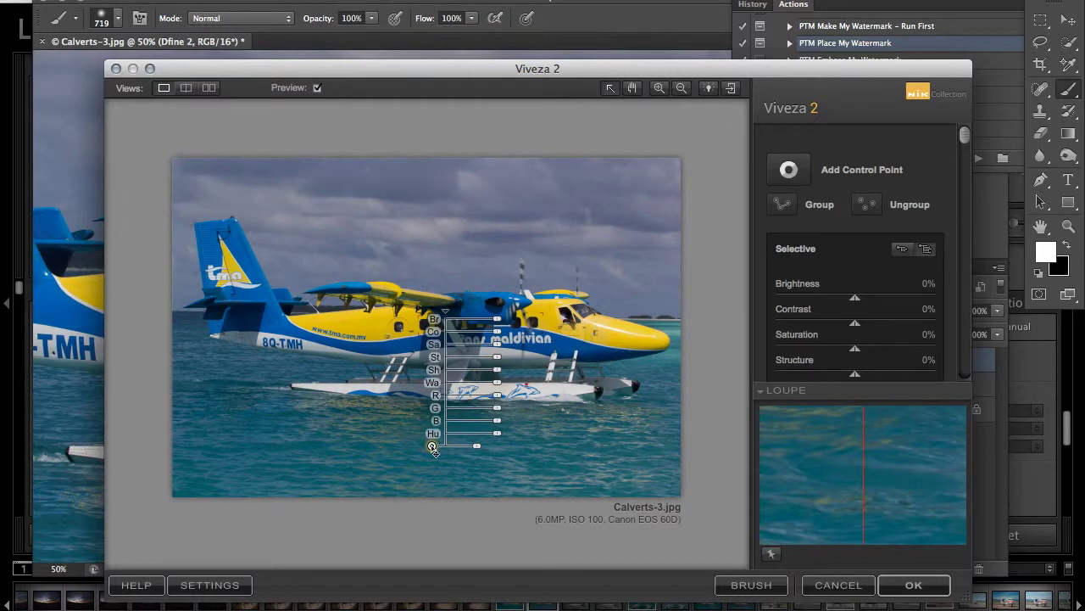
{"action": "left_click_drag", "start_coordinate": [475, 446], "coordinate": [552, 445]}
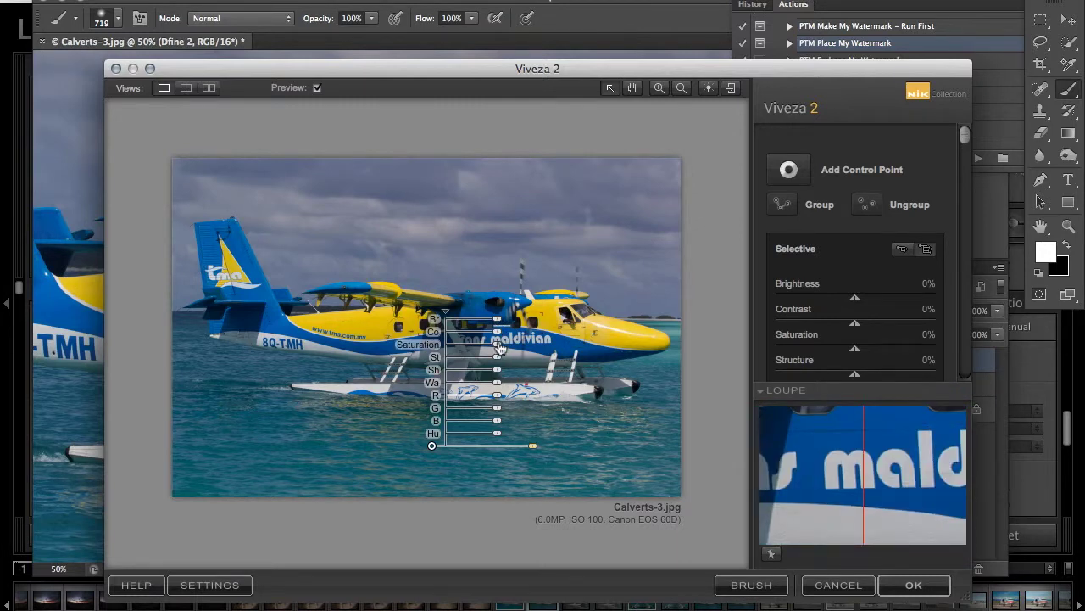
{"action": "left_click_drag", "start_coordinate": [498, 345], "coordinate": [511, 351]}
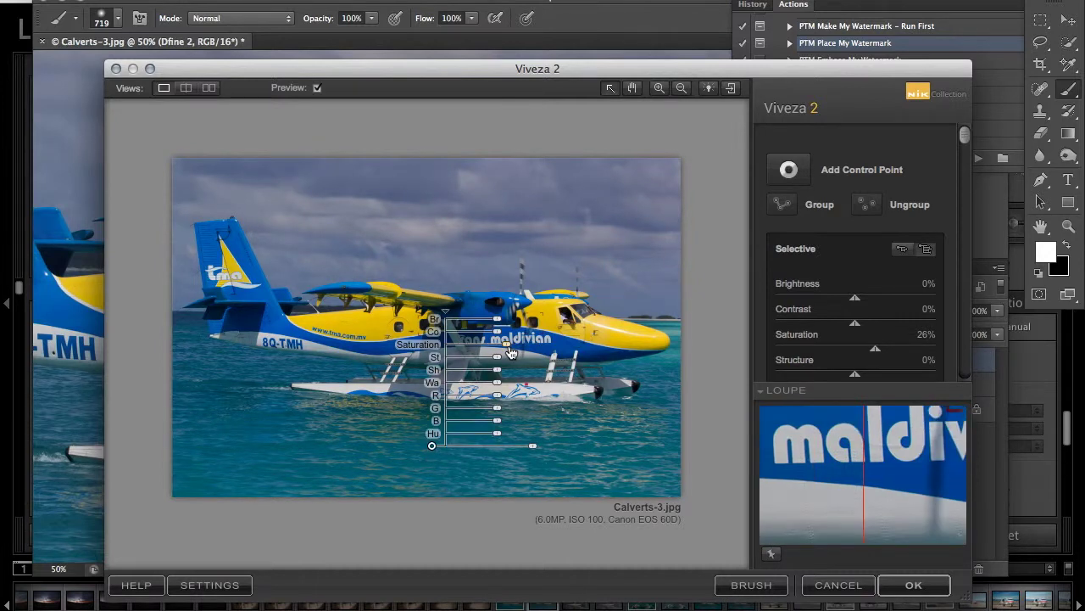
{"action": "left_click_drag", "start_coordinate": [498, 360], "coordinate": [513, 360]}
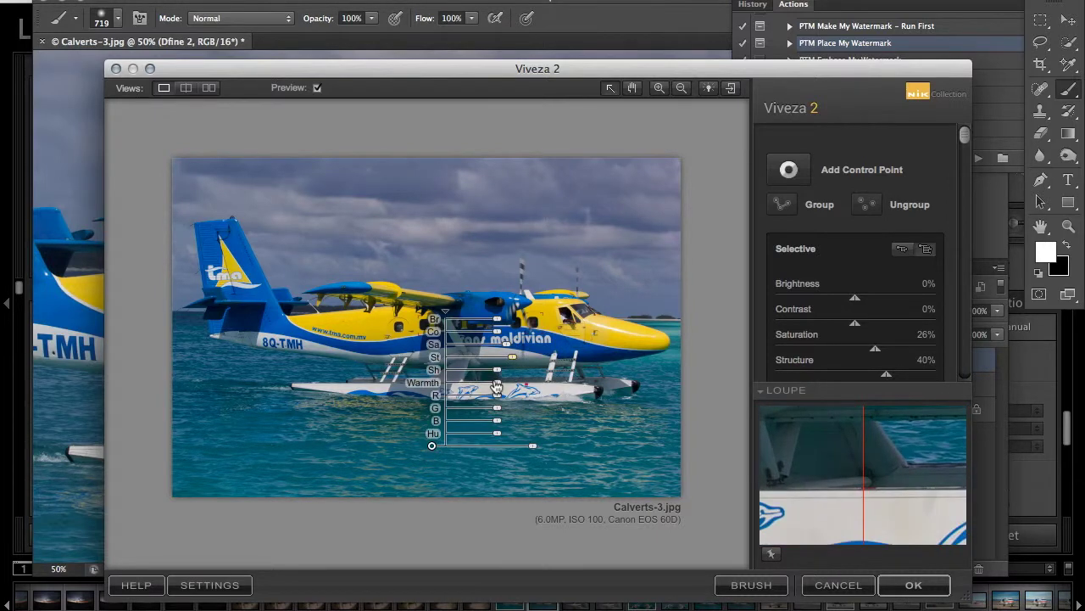
{"action": "left_click_drag", "start_coordinate": [497, 385], "coordinate": [497, 386]}
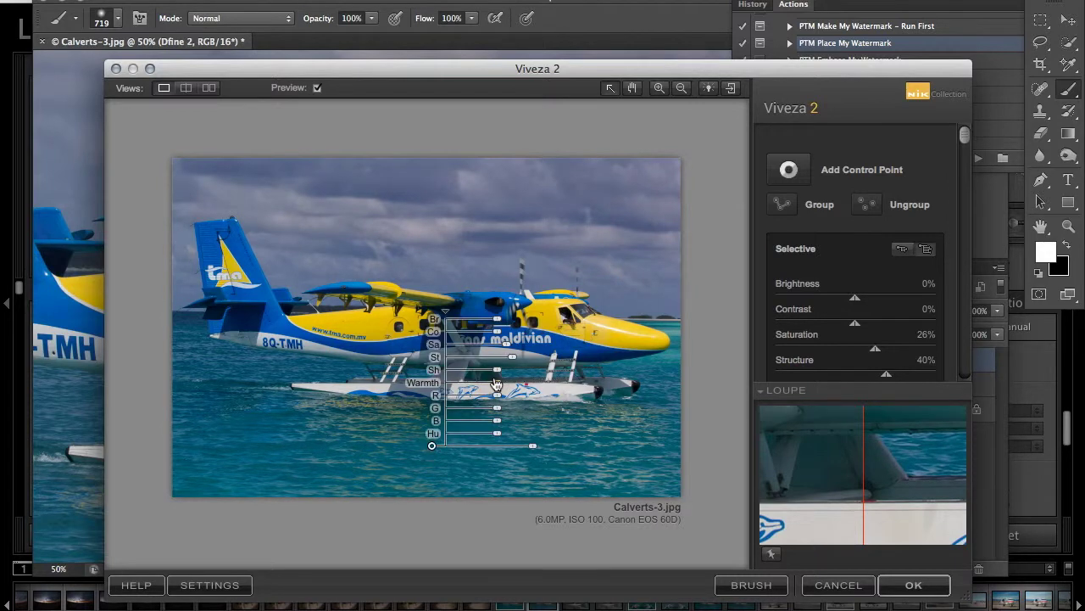
{"action": "left_click_drag", "start_coordinate": [498, 426], "coordinate": [505, 424]}
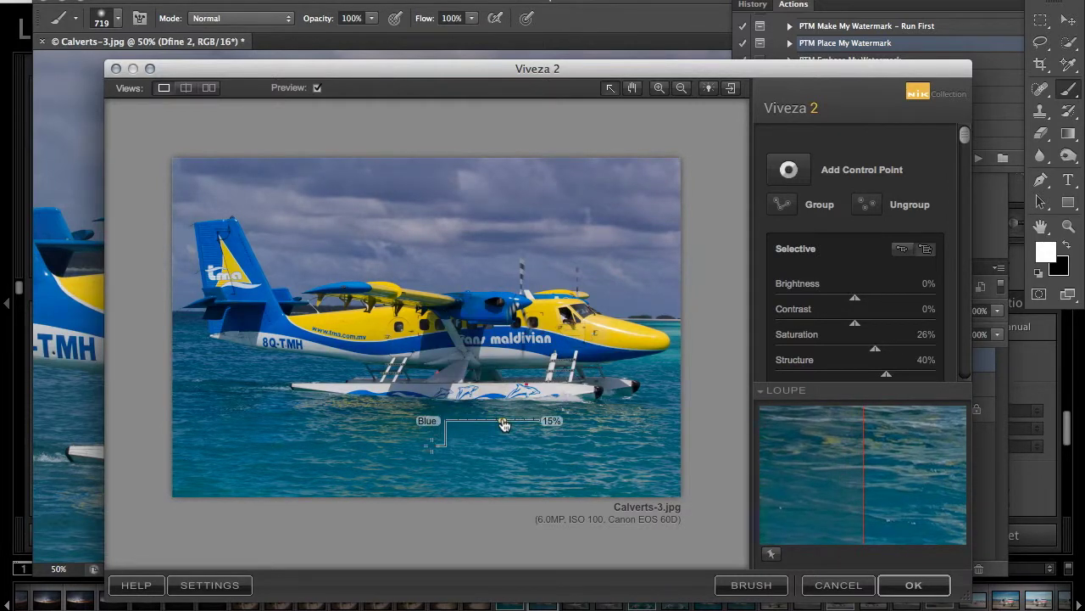
{"action": "left_click_drag", "start_coordinate": [504, 424], "coordinate": [504, 424]}
{"action": "left_click_drag", "start_coordinate": [499, 323], "coordinate": [496, 325]}
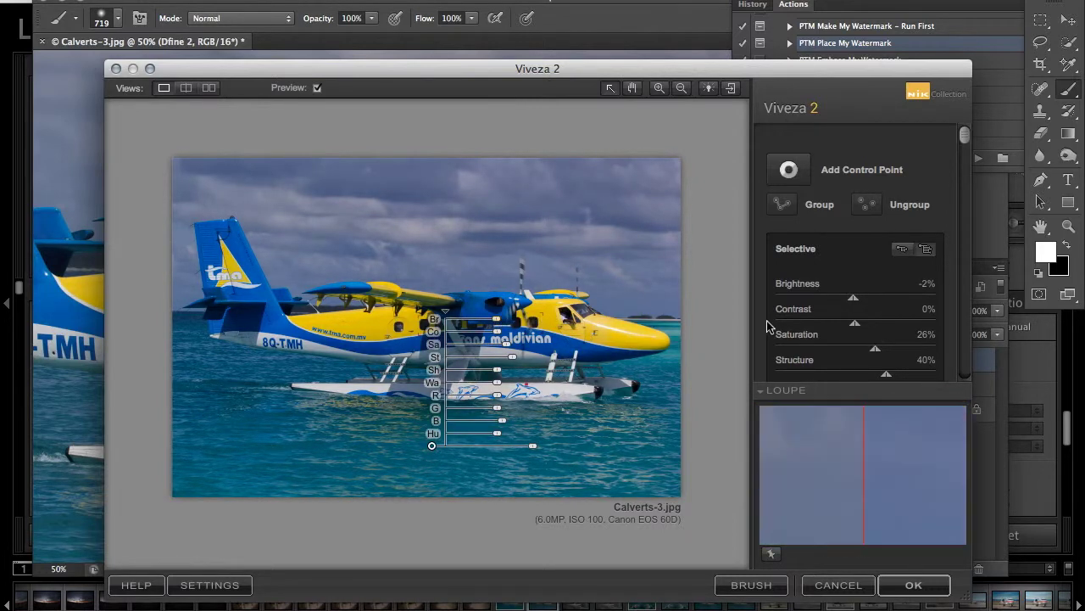
Add a sky control point raised to Structure 33% and Contrast 9%.
{"action": "left_click", "coordinate": [789, 169]}
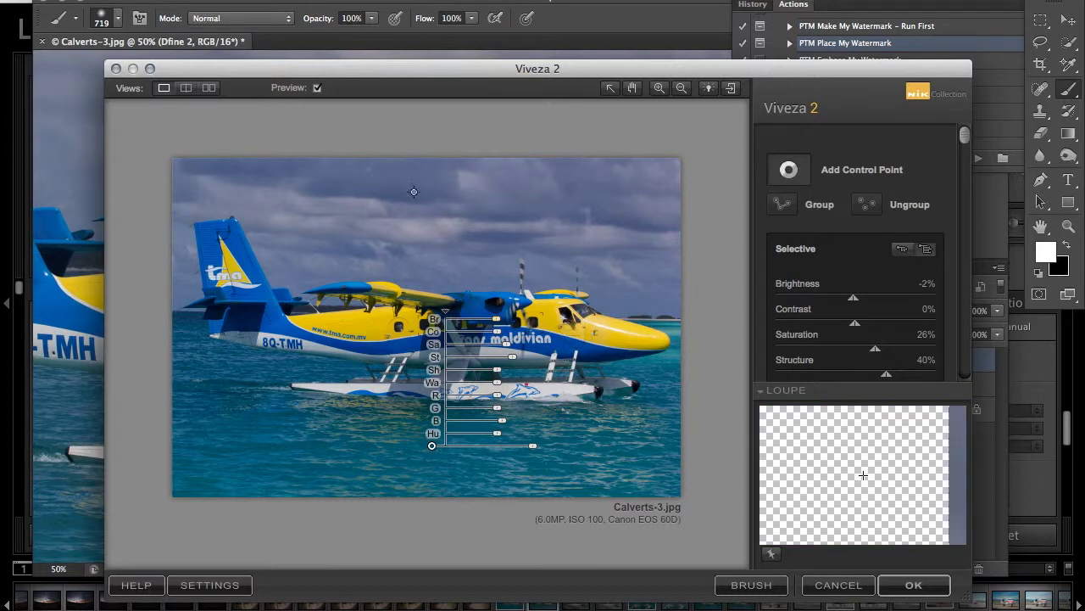
{"action": "left_click", "coordinate": [435, 196]}
{"action": "left_click_drag", "start_coordinate": [480, 202], "coordinate": [509, 198]}
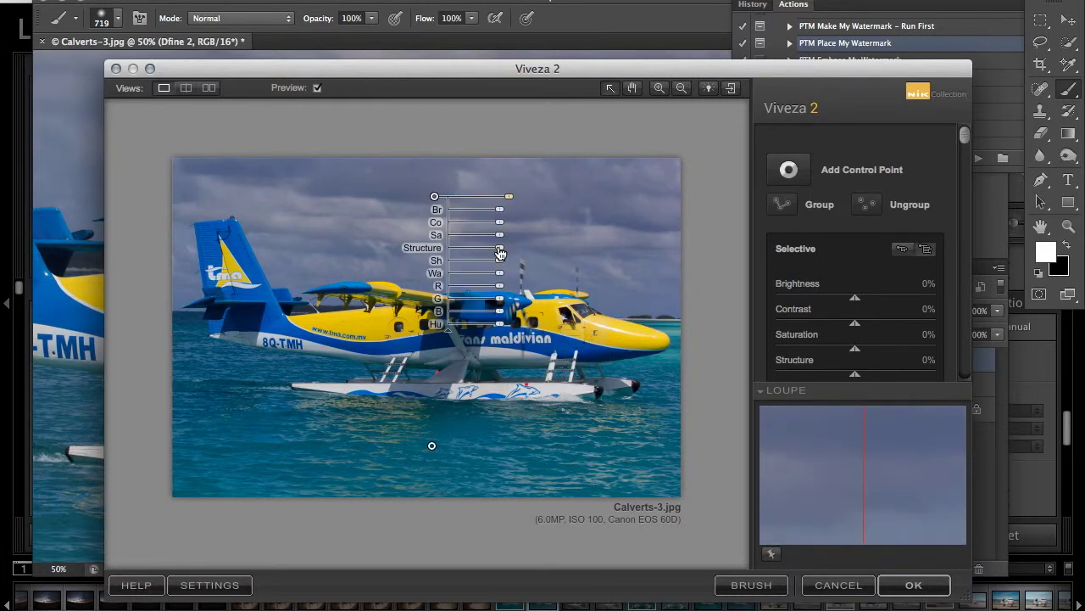
{"action": "left_click_drag", "start_coordinate": [500, 246], "coordinate": [512, 248]}
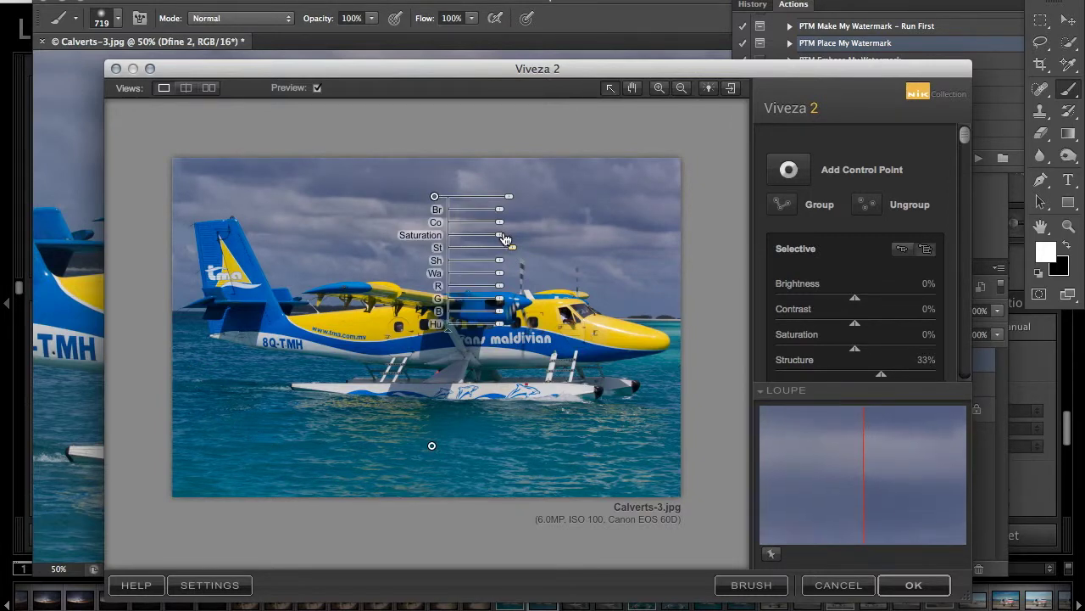
{"action": "left_click_drag", "start_coordinate": [499, 222], "coordinate": [509, 231]}
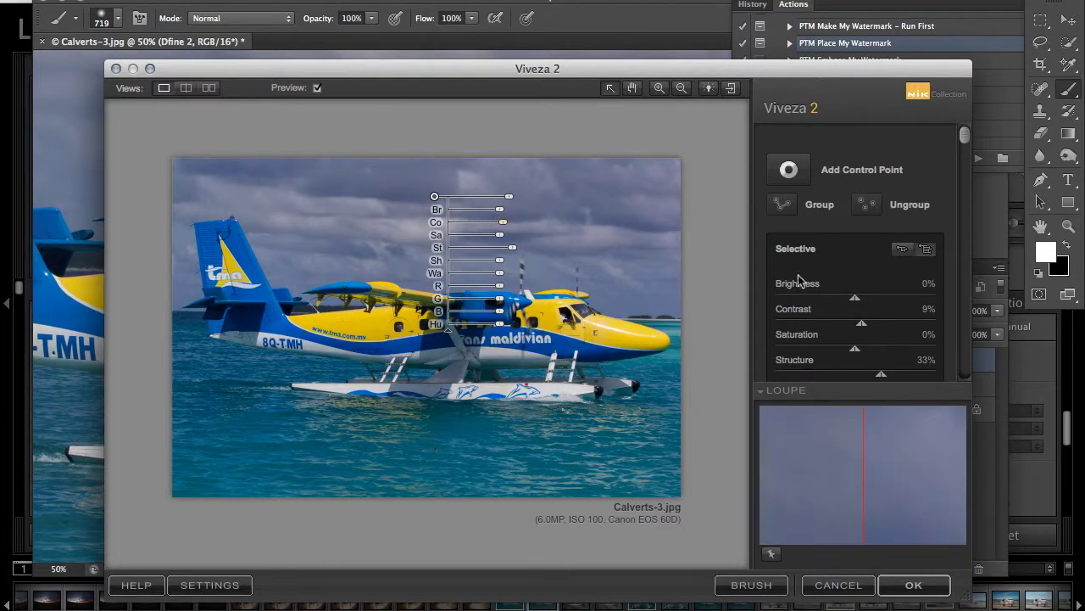
{"action": "left_click", "coordinate": [704, 245]}
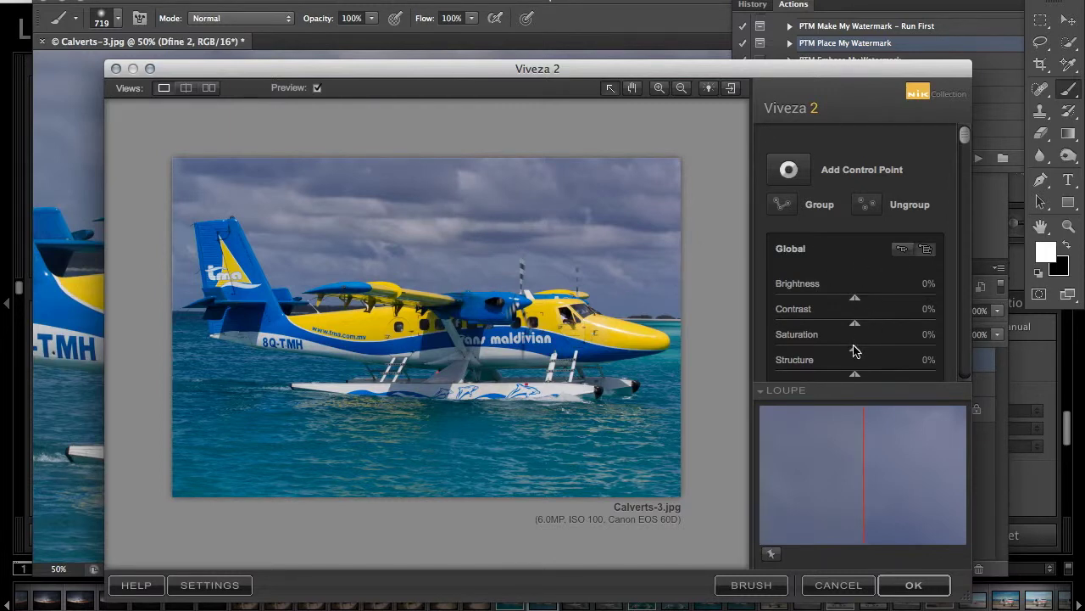
Raise global Saturation to 1% and apply the Viveza adjustments.
{"action": "mouse_move", "coordinate": [854, 349]}
{"action": "left_mouse_down"}
{"action": "mouse_move", "coordinate": [865, 349]}
{"action": "mouse_move", "coordinate": [846, 351]}
{"action": "mouse_move", "coordinate": [858, 348]}
{"action": "left_mouse_up"}
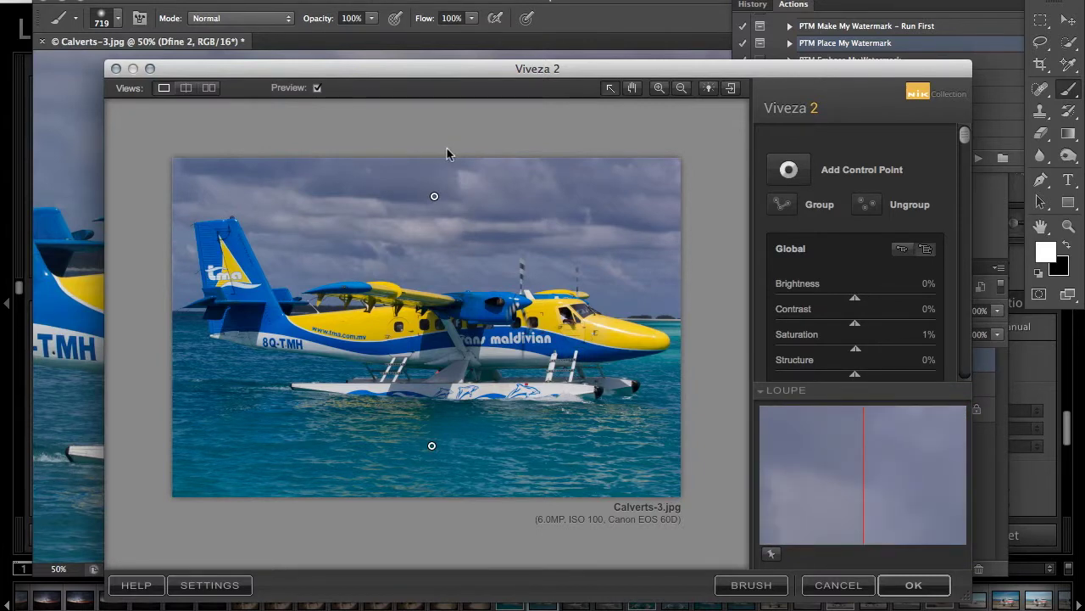
{"action": "left_click", "coordinate": [900, 585]}
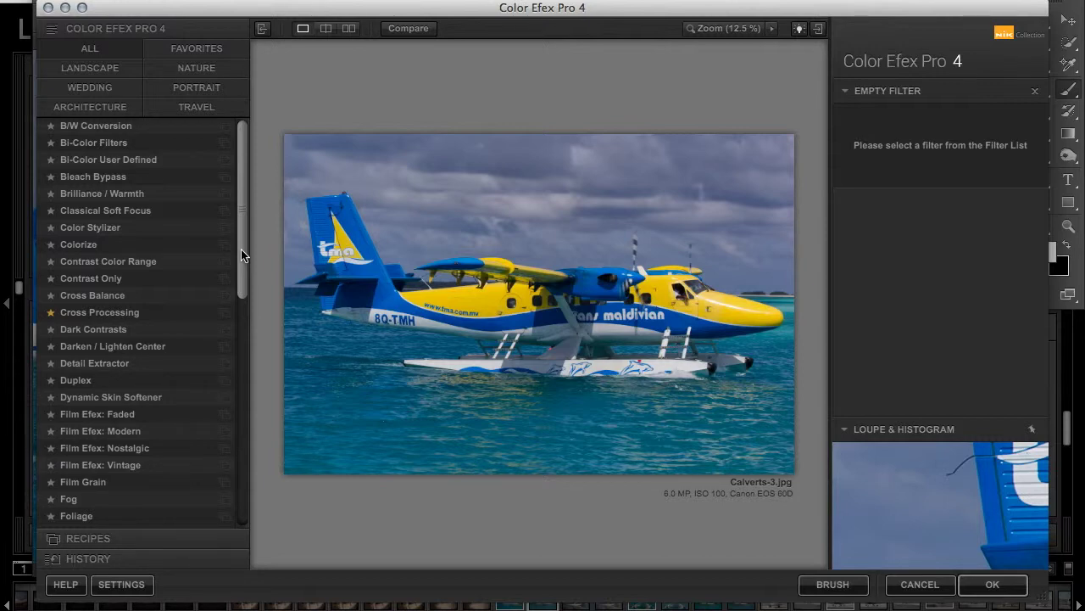
Browse the Color Efex Pro 4 filter list past Indian Summer and back to the top.
{"action": "left_click_drag", "start_coordinate": [241, 250], "coordinate": [246, 309]}
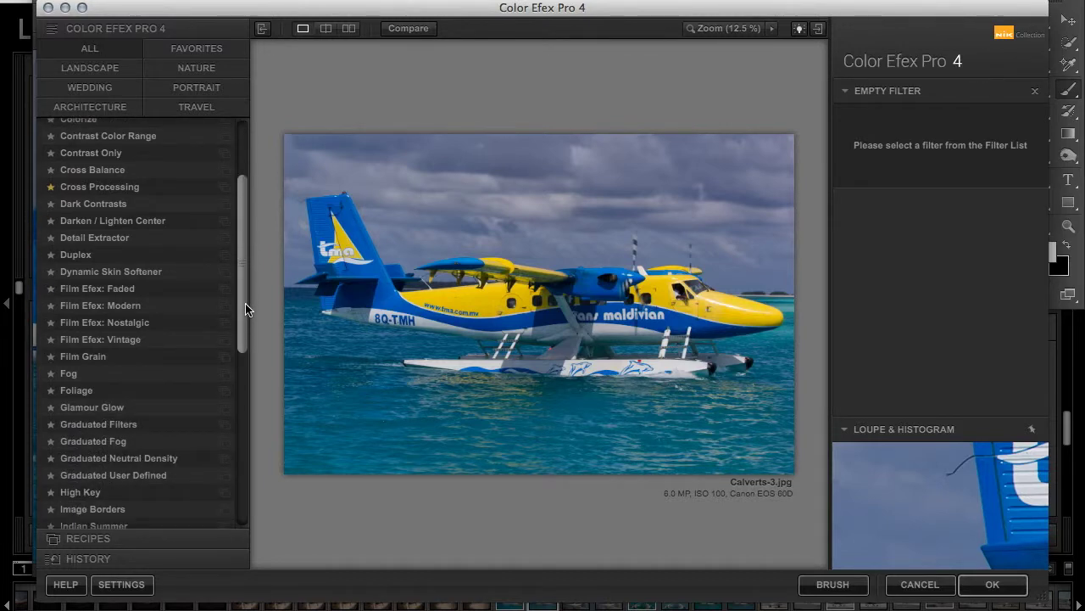
{"action": "left_click_drag", "start_coordinate": [245, 309], "coordinate": [243, 252]}
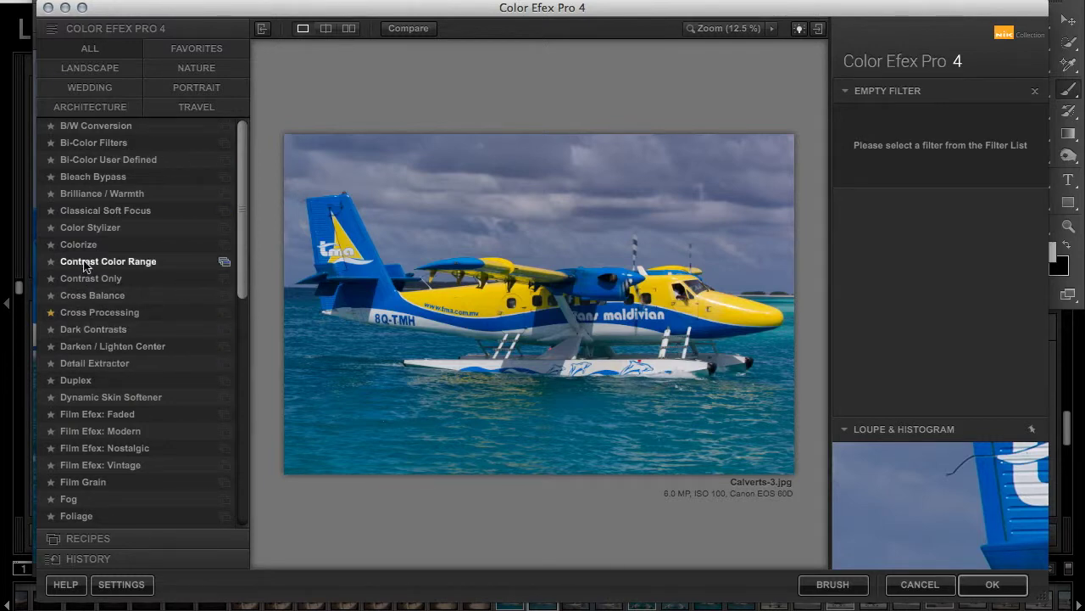
Apply Bleach Bypass with Saturation 3%, Contrast 20% and Local Contrast 30%.
{"action": "left_click", "coordinate": [100, 178]}
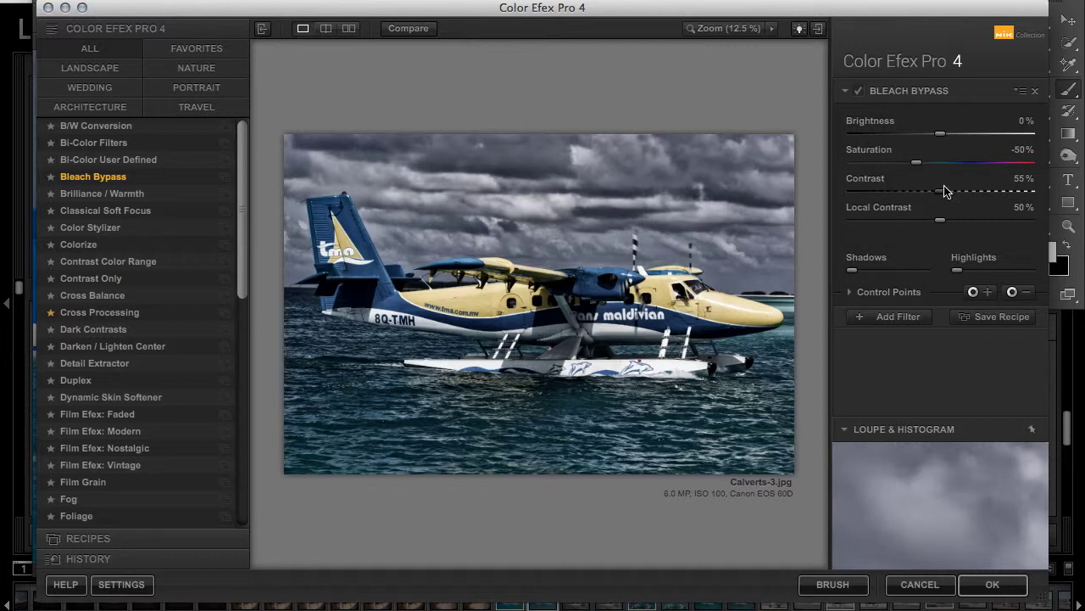
{"action": "left_click", "coordinate": [1003, 162]}
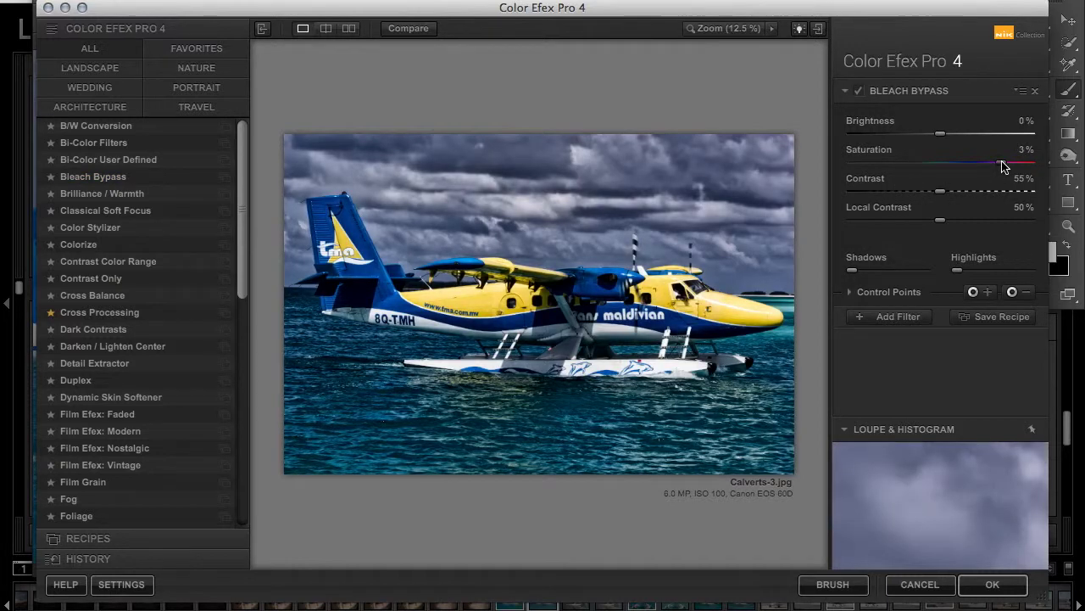
{"action": "left_click_drag", "start_coordinate": [946, 194], "coordinate": [827, 204]}
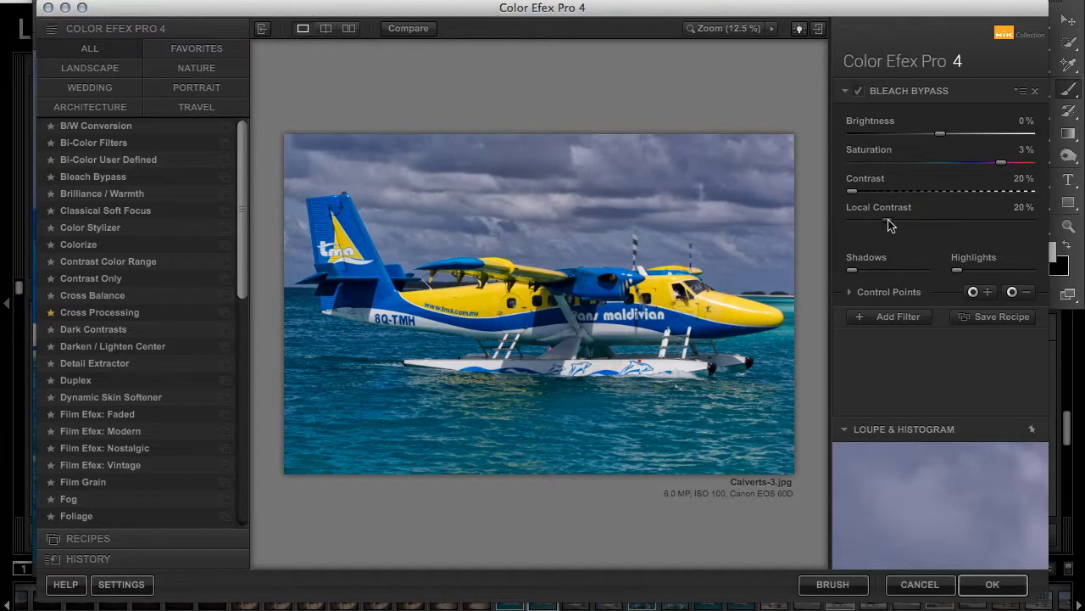
{"action": "left_click_drag", "start_coordinate": [888, 224], "coordinate": [906, 224]}
Stack a Detail Extractor filter at 25% with its Effect Radius set to Fine.
{"action": "left_click", "coordinate": [904, 321]}
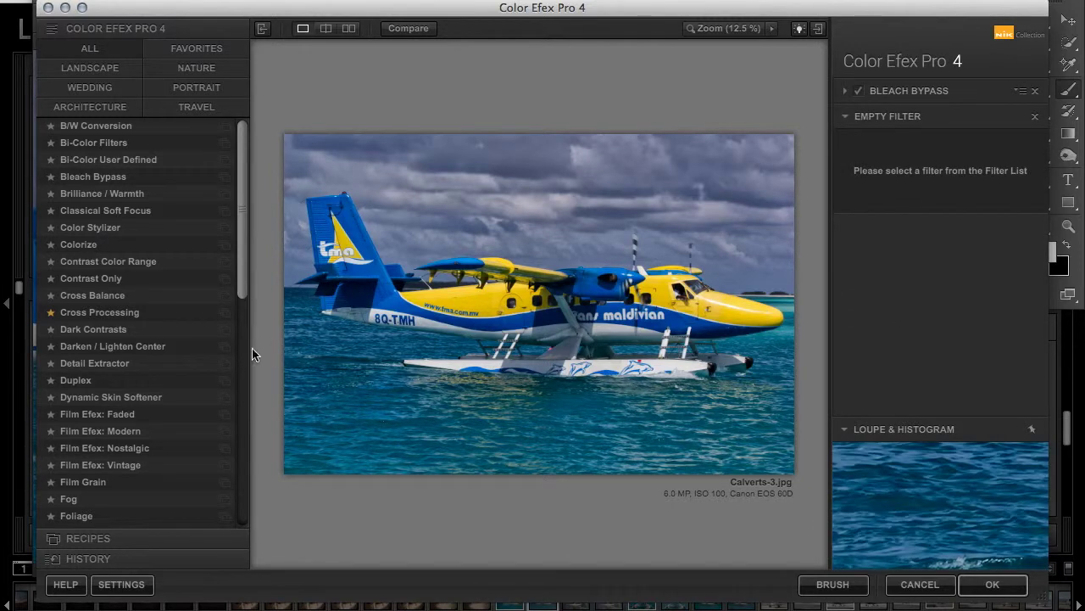
{"action": "left_click", "coordinate": [94, 362]}
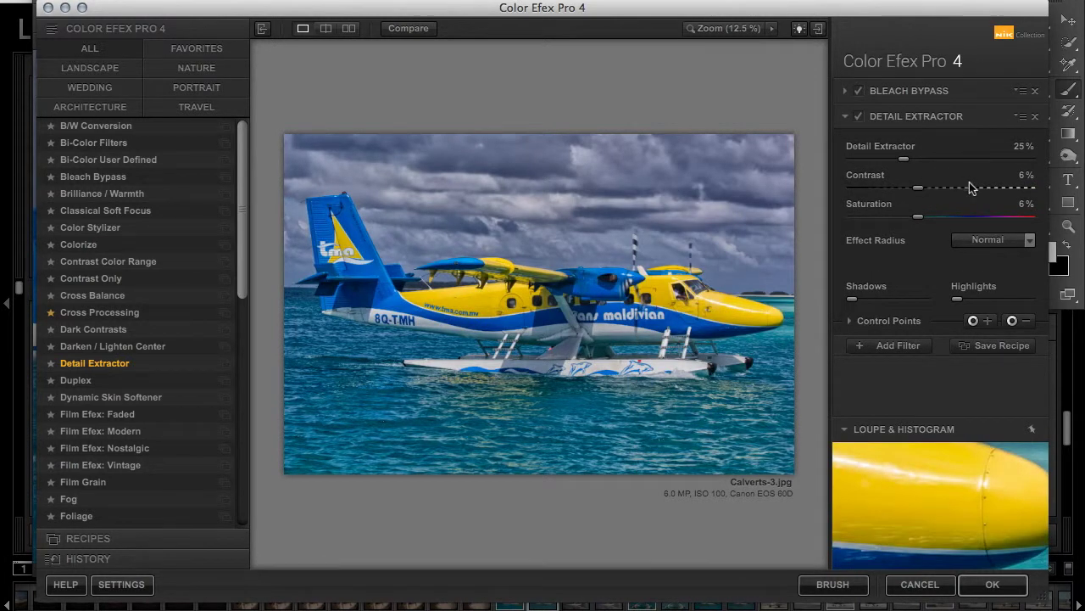
{"action": "left_click", "coordinate": [1029, 240]}
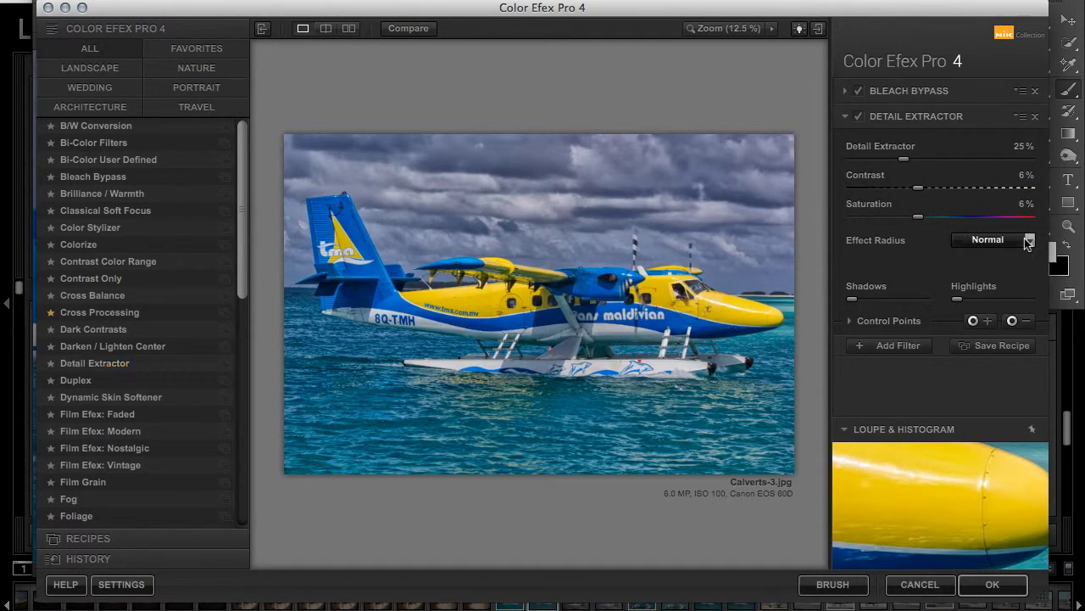
{"action": "left_click", "coordinate": [1017, 275]}
{"action": "left_click", "coordinate": [990, 243]}
{"action": "left_click", "coordinate": [990, 240]}
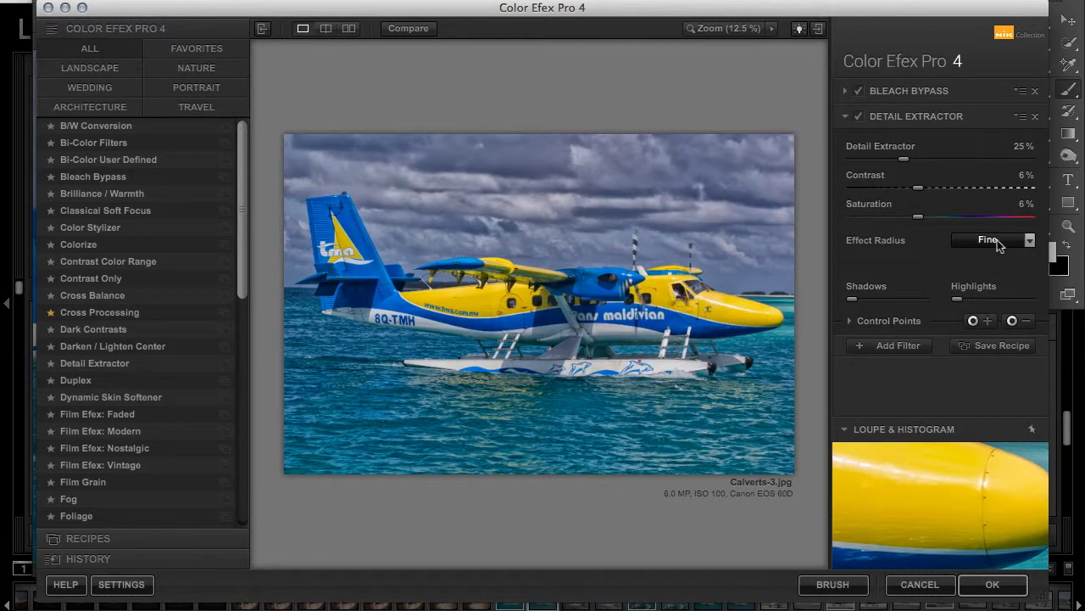
{"action": "left_click", "coordinate": [989, 241]}
{"action": "left_click", "coordinate": [1006, 262]}
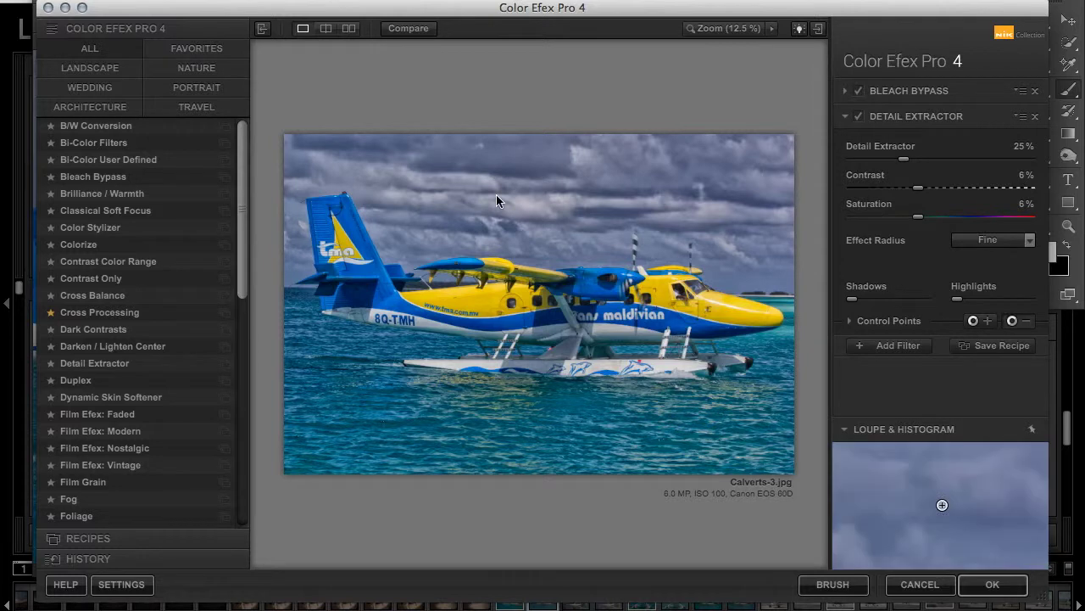
Place a control point on the clouds, resize it, and copy it across the sky.
{"action": "left_click", "coordinate": [523, 174]}
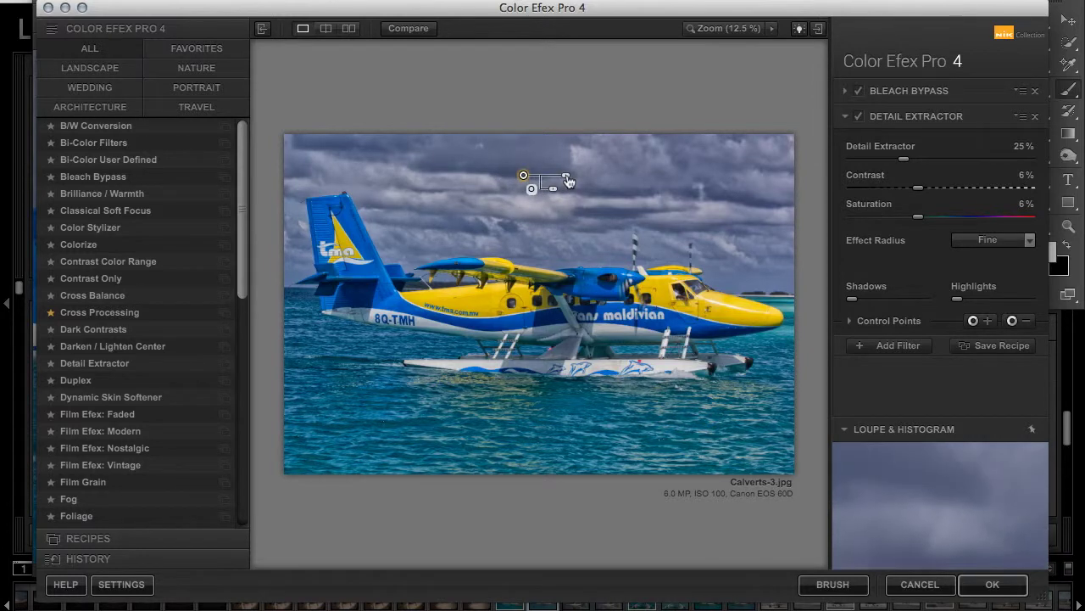
{"action": "left_click_drag", "start_coordinate": [567, 178], "coordinate": [620, 175]}
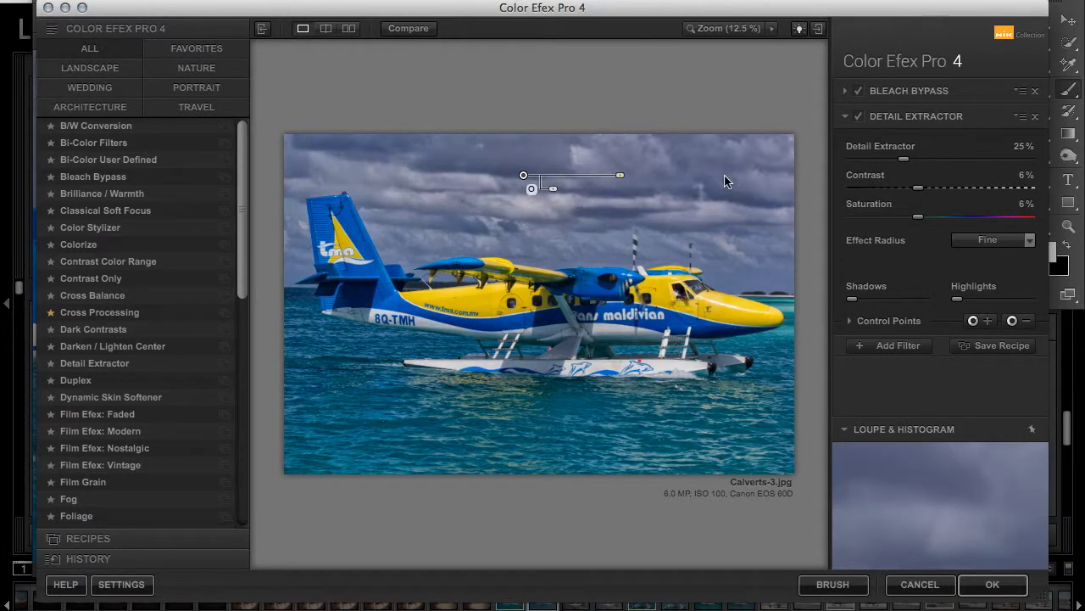
{"action": "left_click_drag", "start_coordinate": [621, 175], "coordinate": [569, 177]}
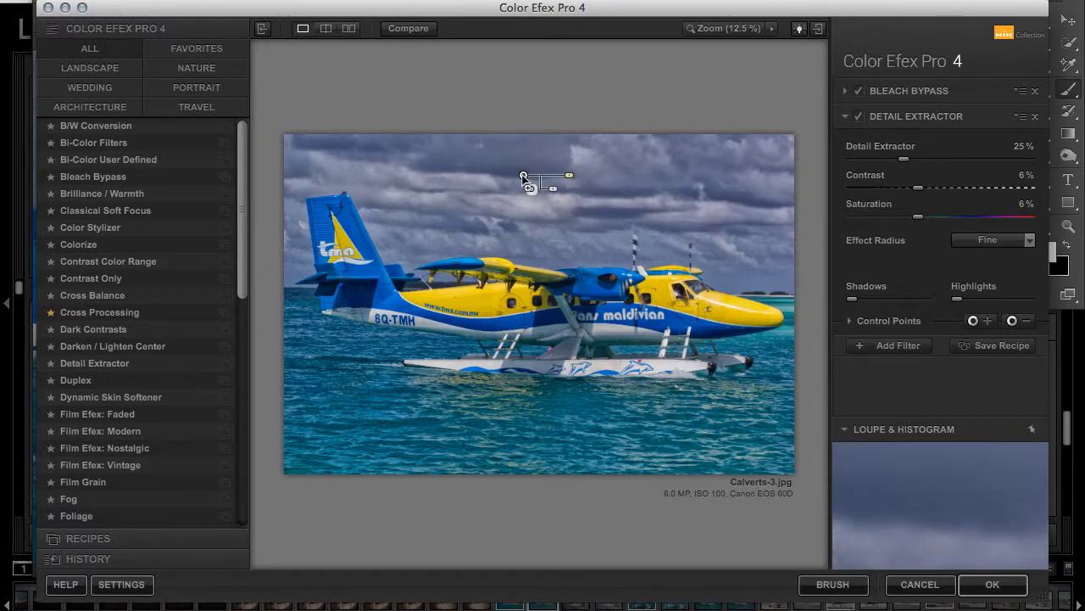
{"action": "left_click", "coordinate": [523, 176]}
{"action": "mouse_move", "coordinate": [523, 176]}
{"action": "left_mouse_down"}
{"action": "mouse_move", "coordinate": [424, 188]}
{"action": "mouse_move", "coordinate": [339, 167]}
{"action": "mouse_move", "coordinate": [694, 188]}
{"action": "left_mouse_up"}
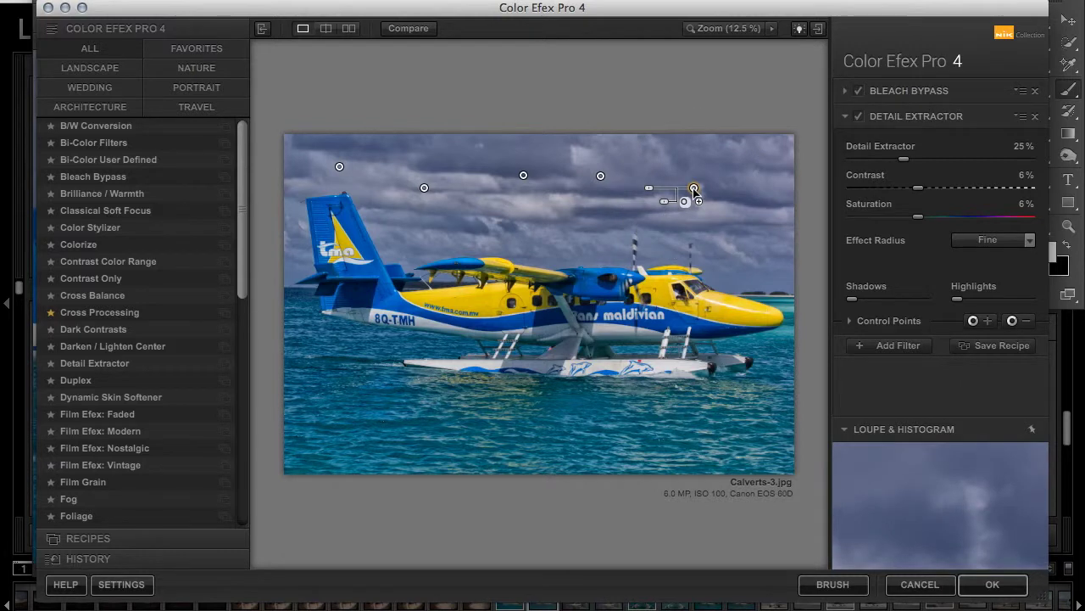
{"action": "left_click_drag", "start_coordinate": [693, 188], "coordinate": [765, 195]}
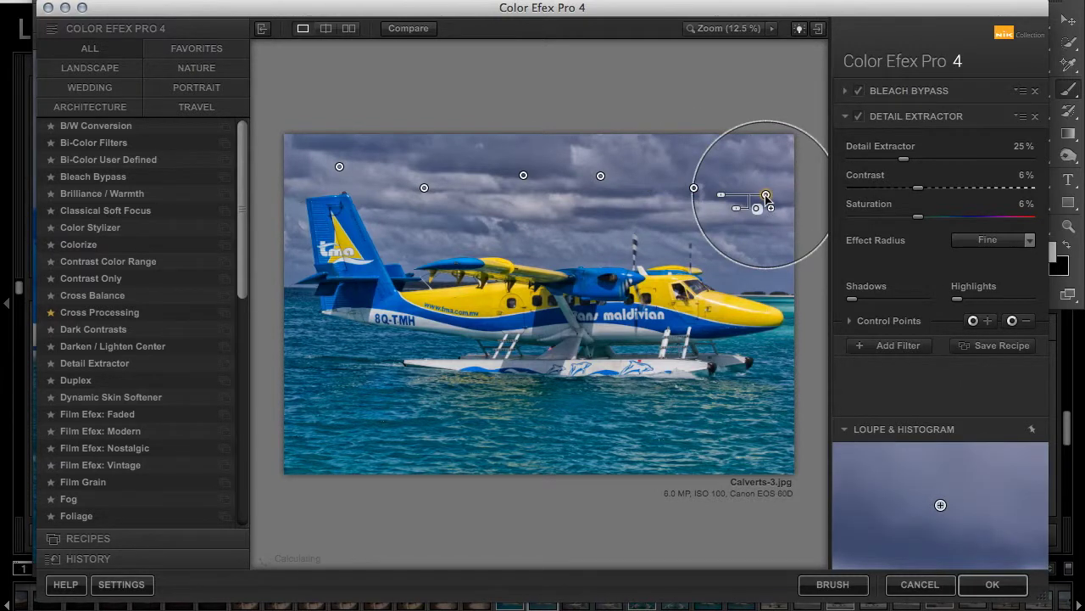
{"action": "left_click_drag", "start_coordinate": [766, 195], "coordinate": [554, 217]}
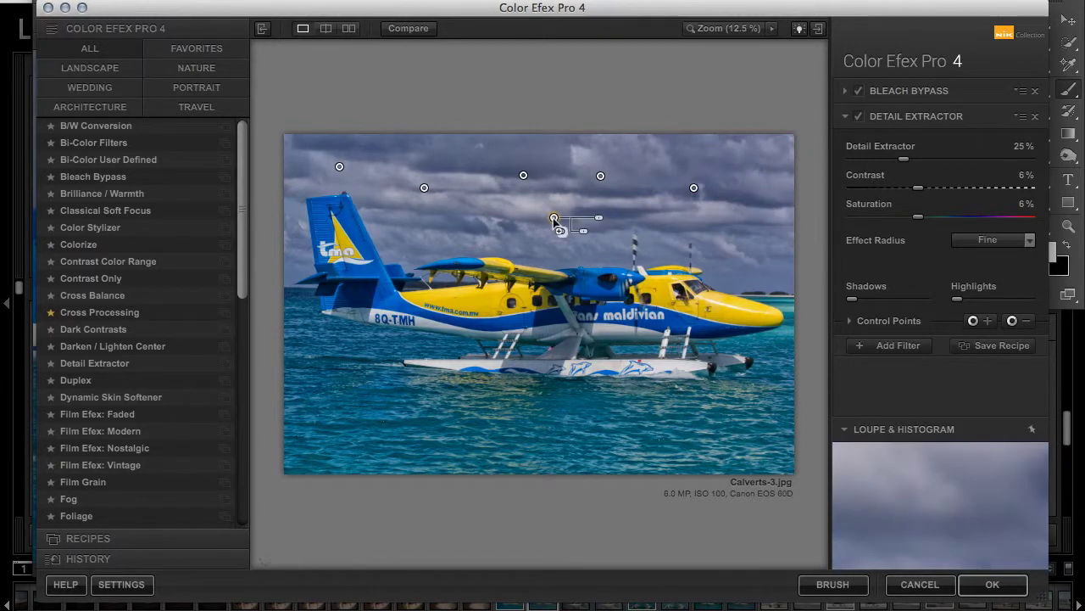
Delete every sky control point, then add an empty third filter slot.
{"action": "key", "text": "Delete"}
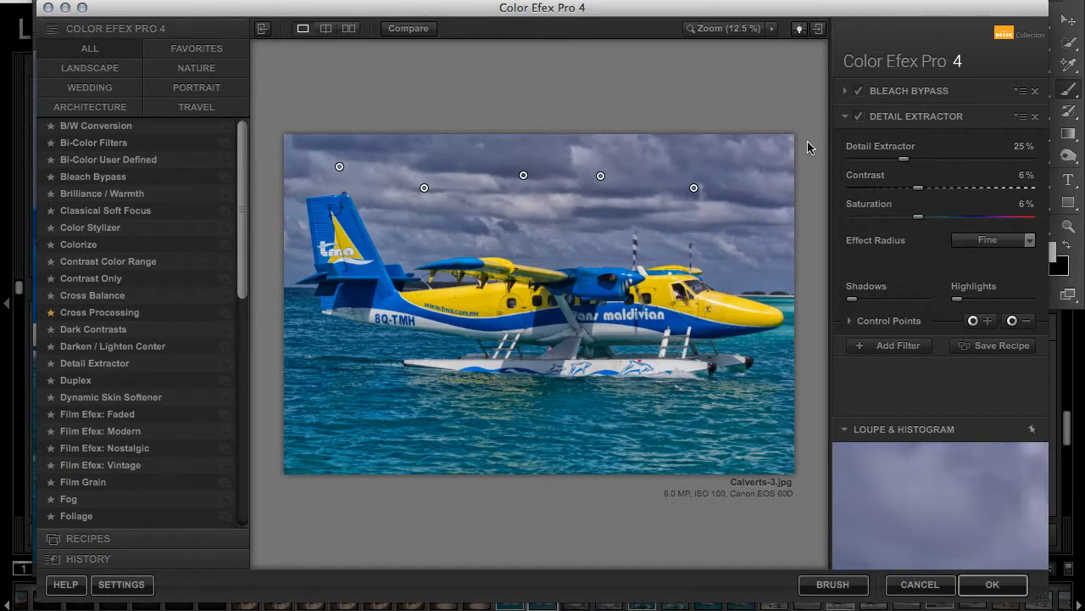
{"action": "left_click", "coordinate": [693, 189]}
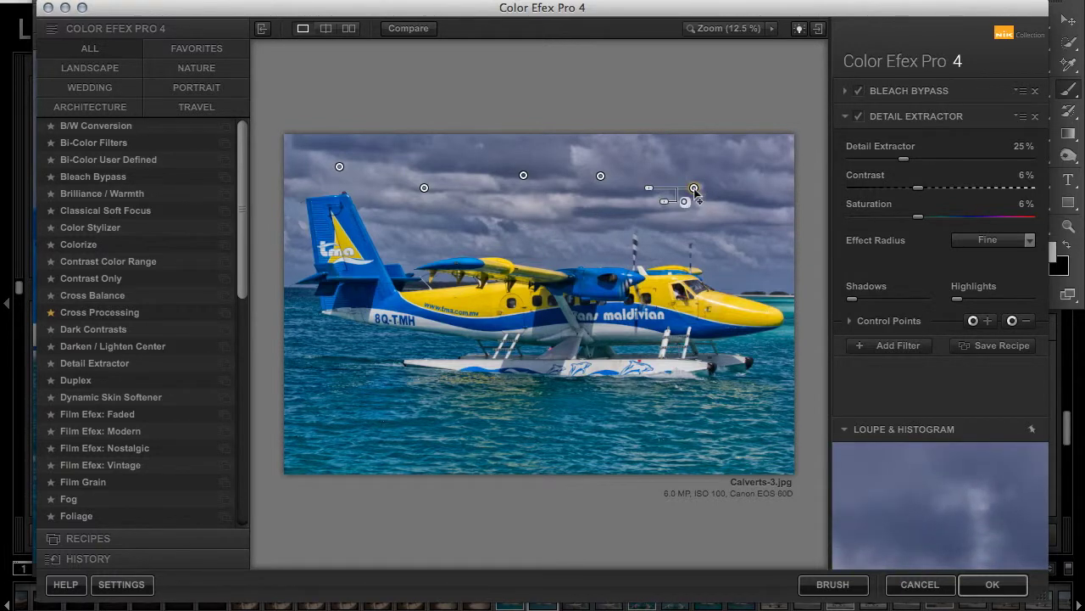
{"action": "key", "text": "Delete"}
{"action": "left_click", "coordinate": [600, 176]}
{"action": "key", "text": "Delete"}
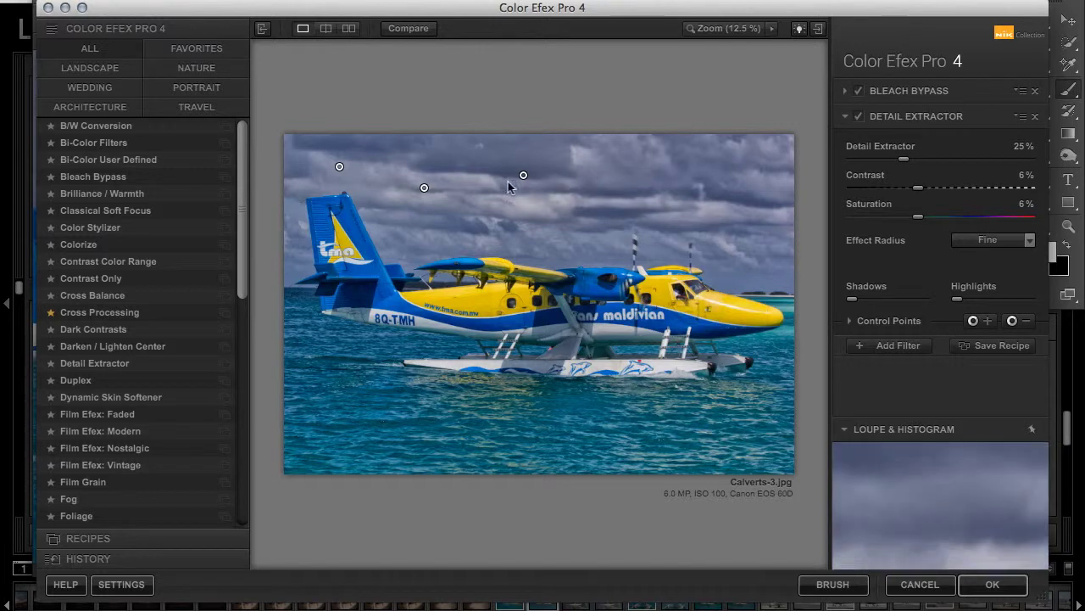
{"action": "left_click", "coordinate": [523, 174]}
{"action": "key", "text": "Delete"}
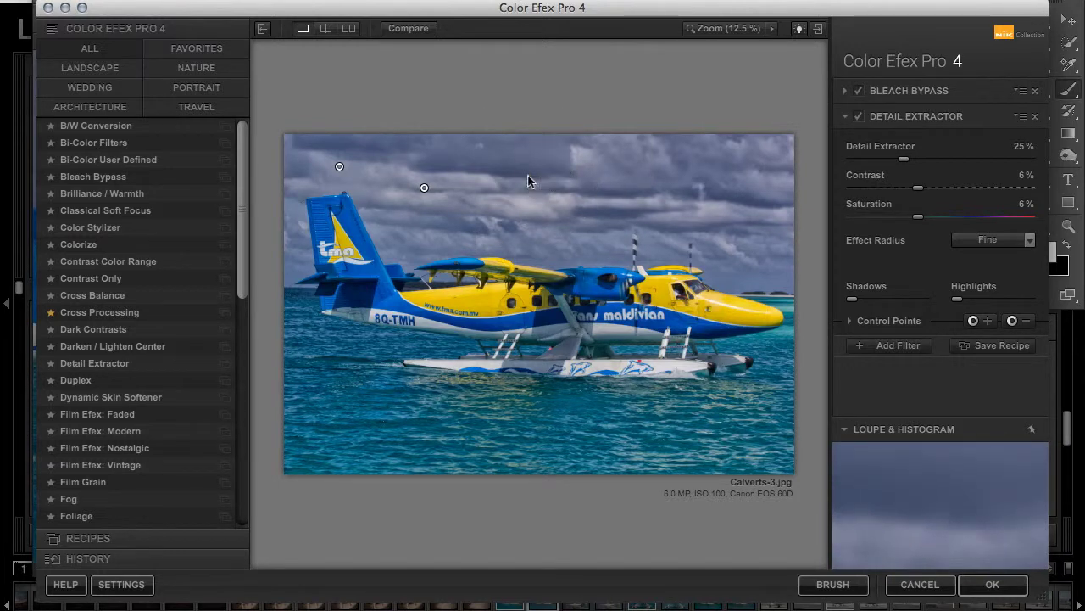
{"action": "left_click", "coordinate": [424, 188]}
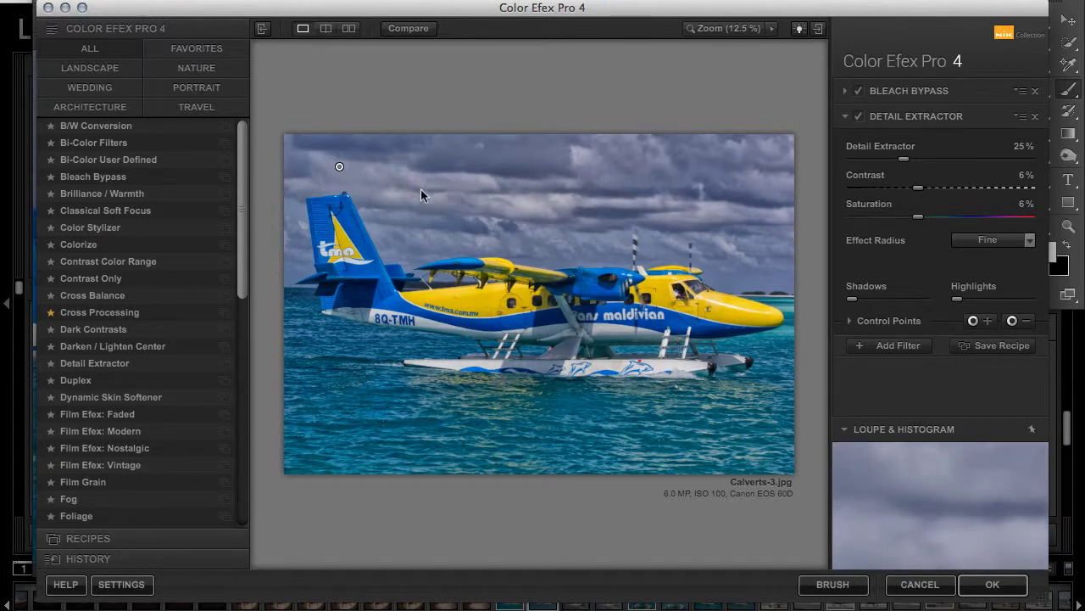
{"action": "left_click", "coordinate": [339, 166]}
{"action": "key", "text": "Delete"}
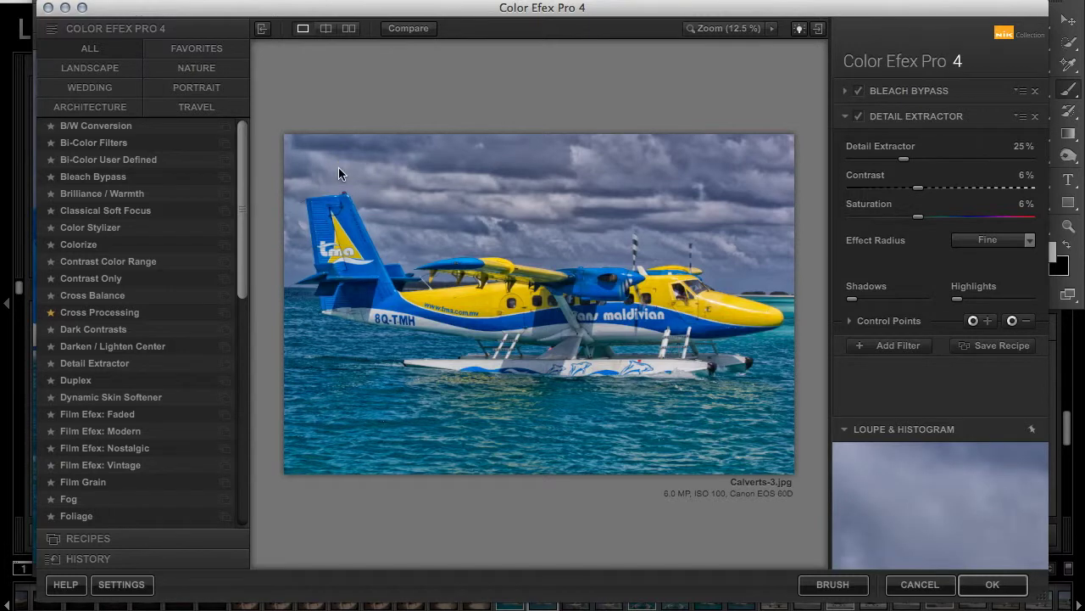
{"action": "left_click", "coordinate": [891, 346]}
Add Balanced Tonal Contrast: Highlights 14%, Midtones 31%, Shadows 14%, Saturation -12%.
{"action": "left_click", "coordinate": [244, 512]}
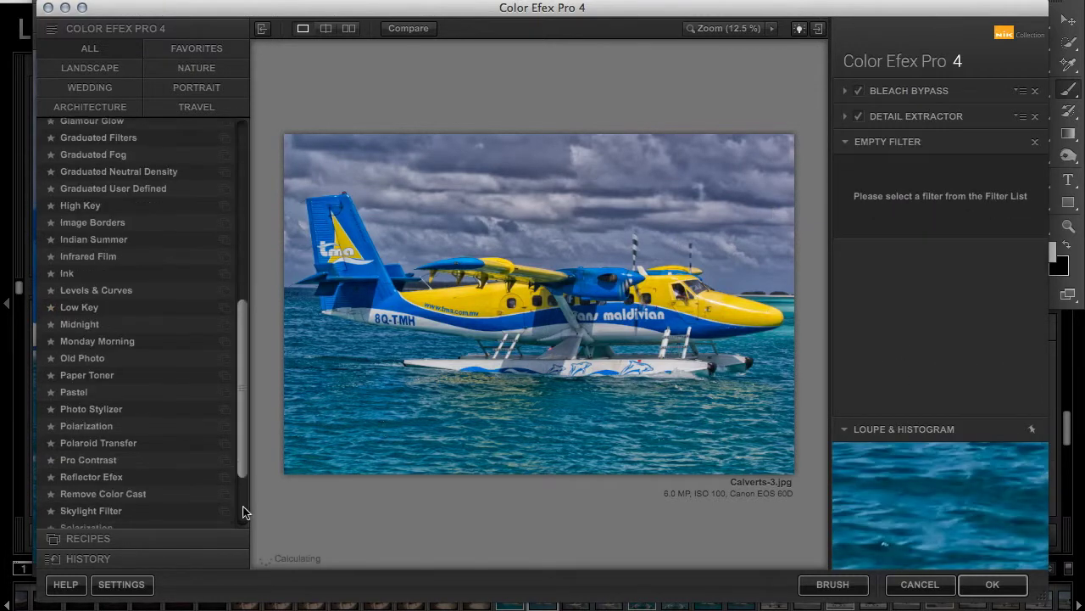
{"action": "left_click", "coordinate": [106, 458]}
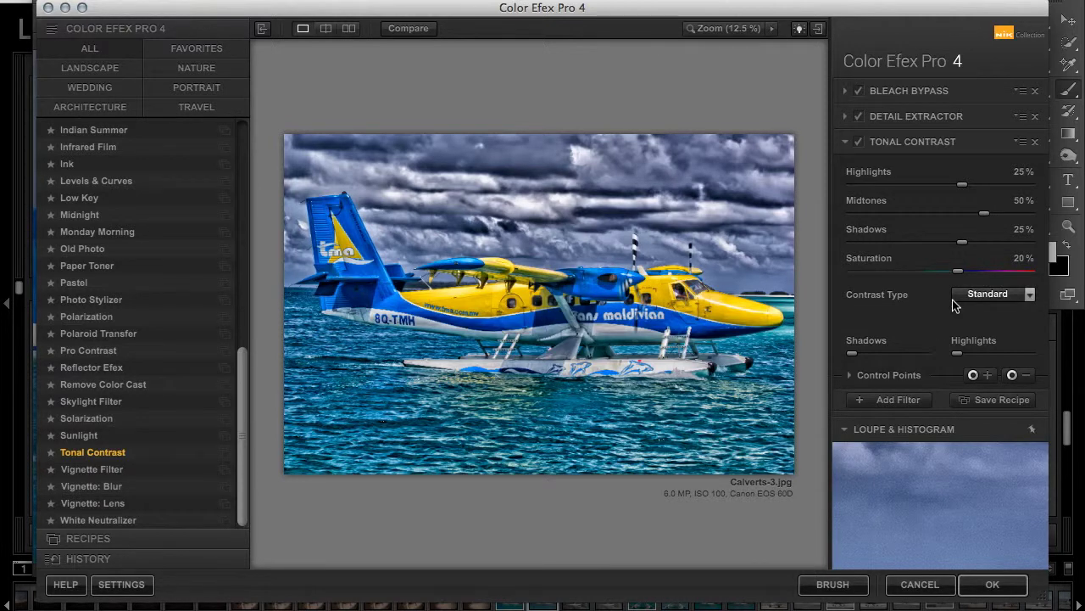
{"action": "left_click", "coordinate": [999, 295]}
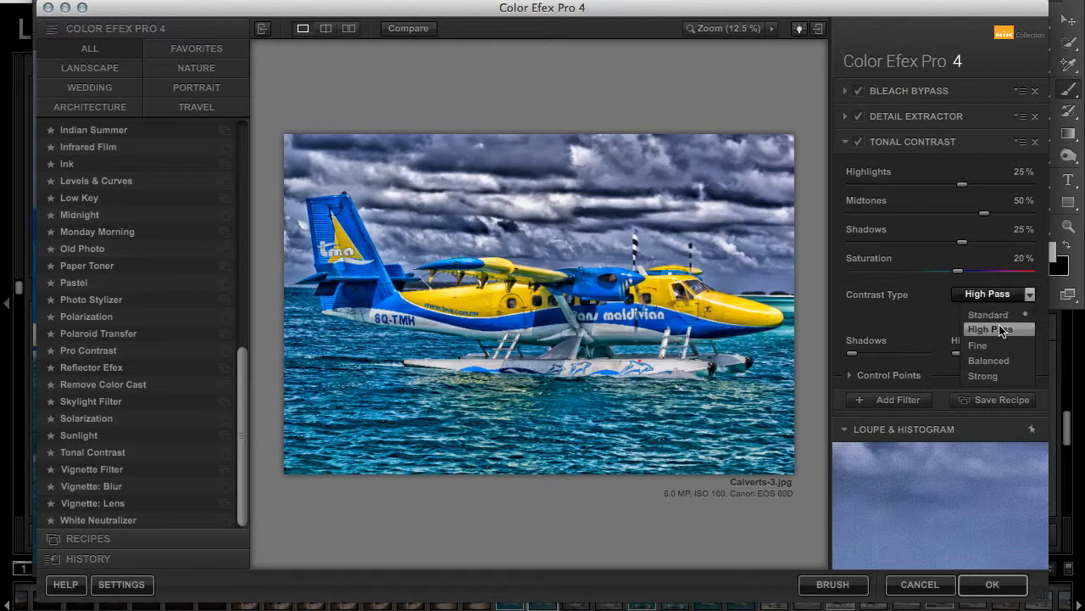
{"action": "left_click", "coordinate": [1000, 354]}
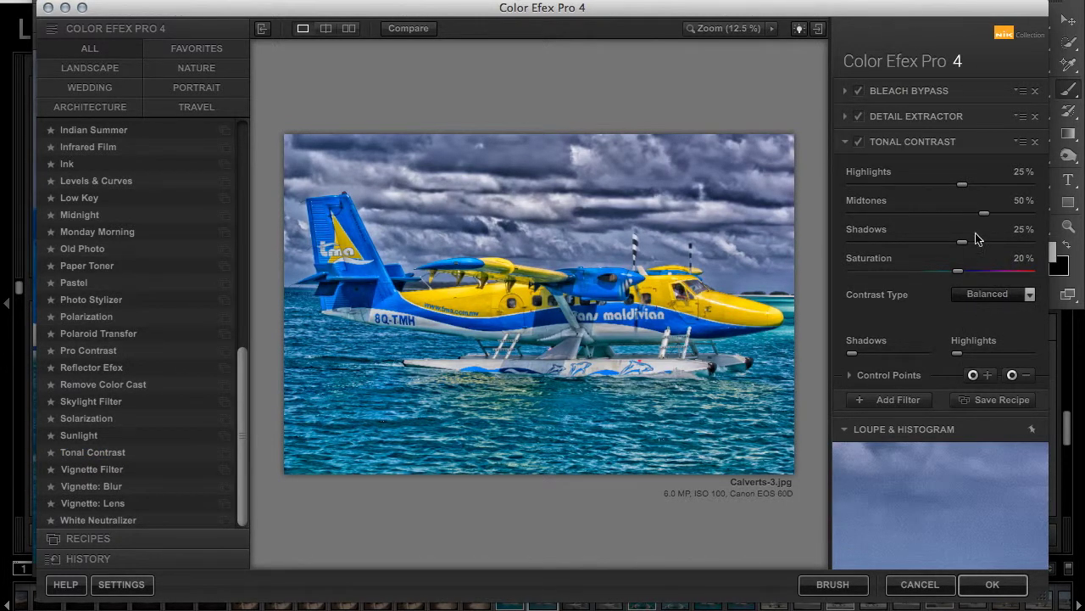
{"action": "mouse_move", "coordinate": [981, 214]}
{"action": "left_mouse_down"}
{"action": "mouse_move", "coordinate": [965, 213]}
{"action": "mouse_move", "coordinate": [950, 185]}
{"action": "left_mouse_up"}
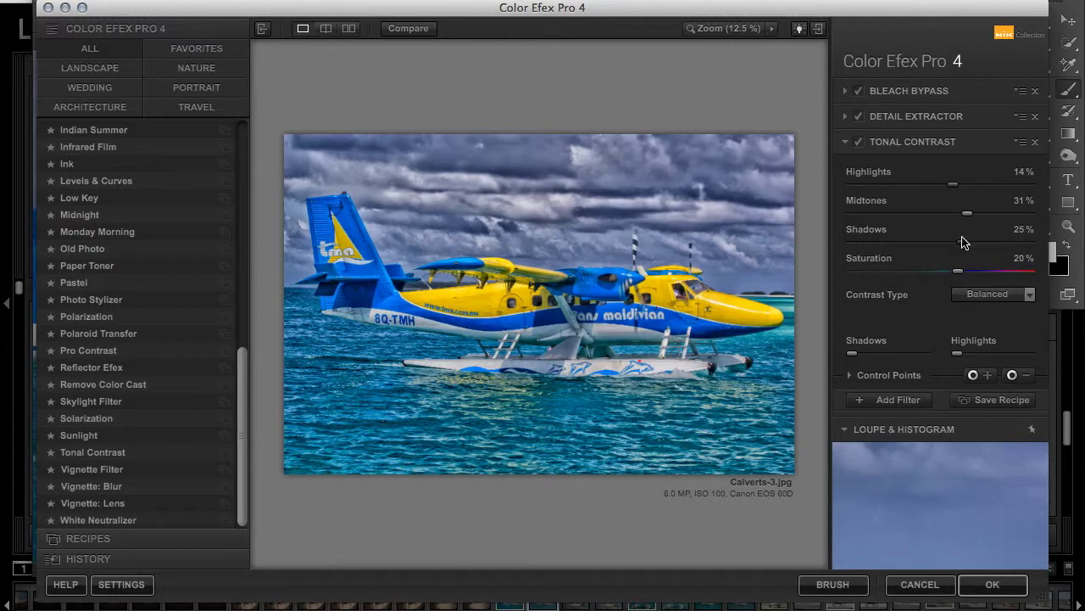
{"action": "mouse_move", "coordinate": [959, 242]}
{"action": "left_mouse_down"}
{"action": "mouse_move", "coordinate": [948, 271]}
{"action": "mouse_move", "coordinate": [896, 274]}
{"action": "left_mouse_up"}
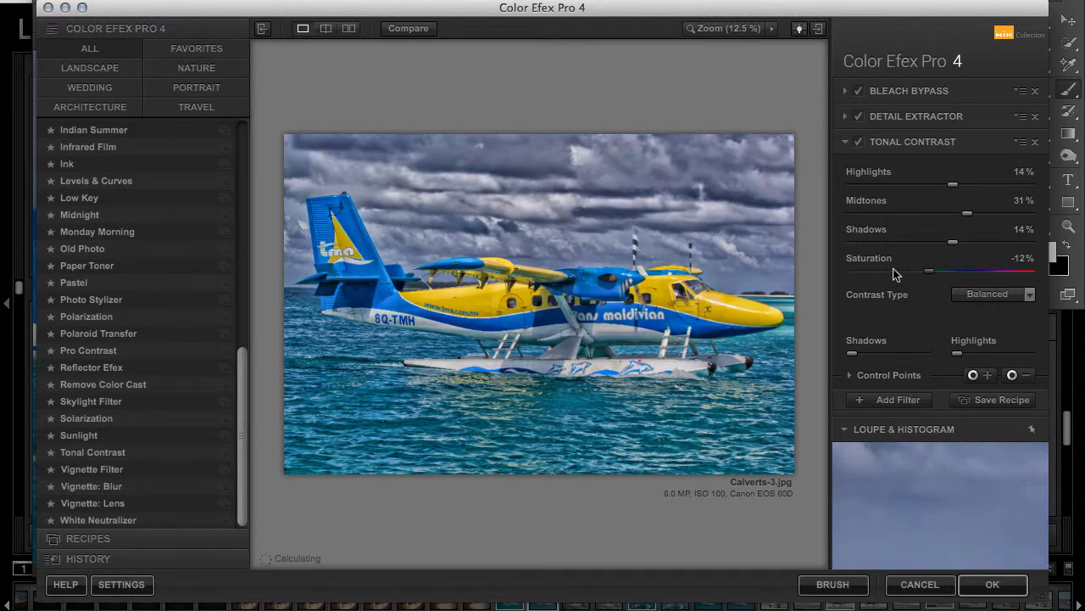
{"action": "left_click", "coordinate": [858, 142]}
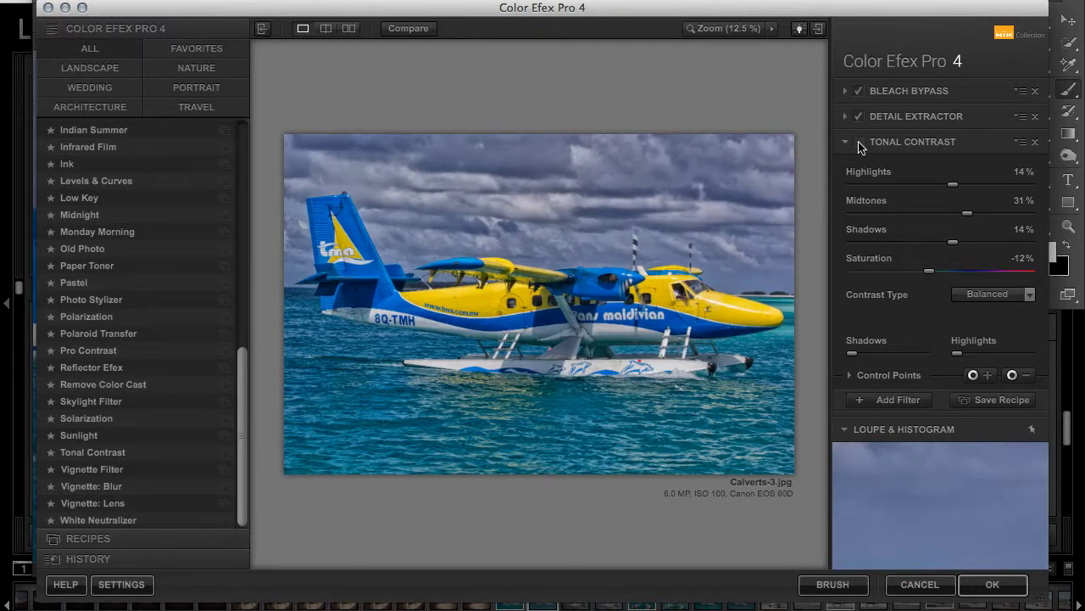
Lower the Tonal Contrast filter's overall opacity to 30%.
{"action": "left_click", "coordinate": [858, 141]}
{"action": "left_click", "coordinate": [858, 141]}
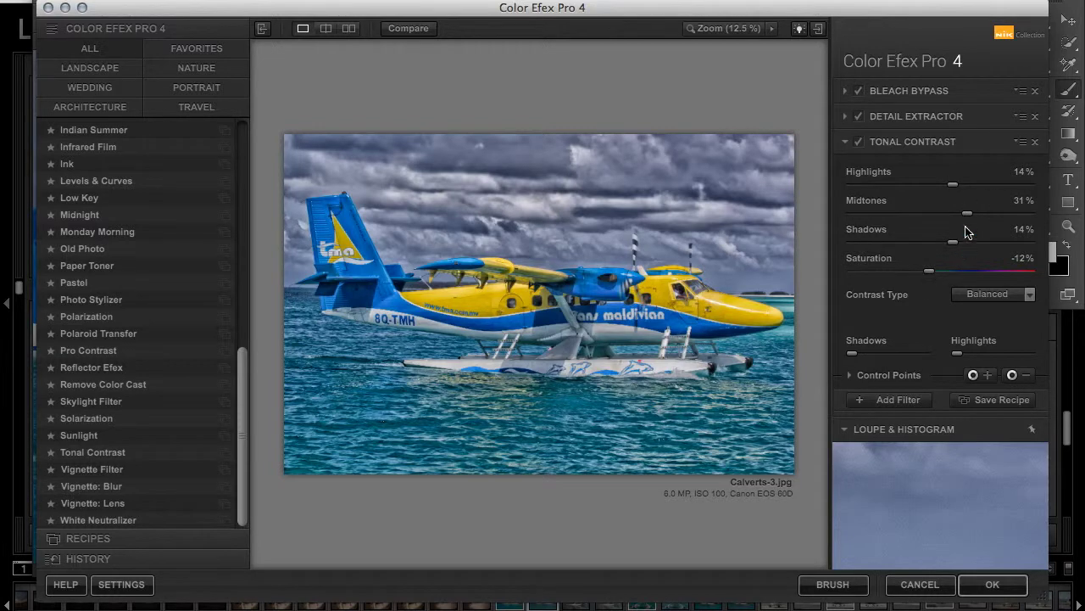
{"action": "left_click", "coordinate": [876, 375]}
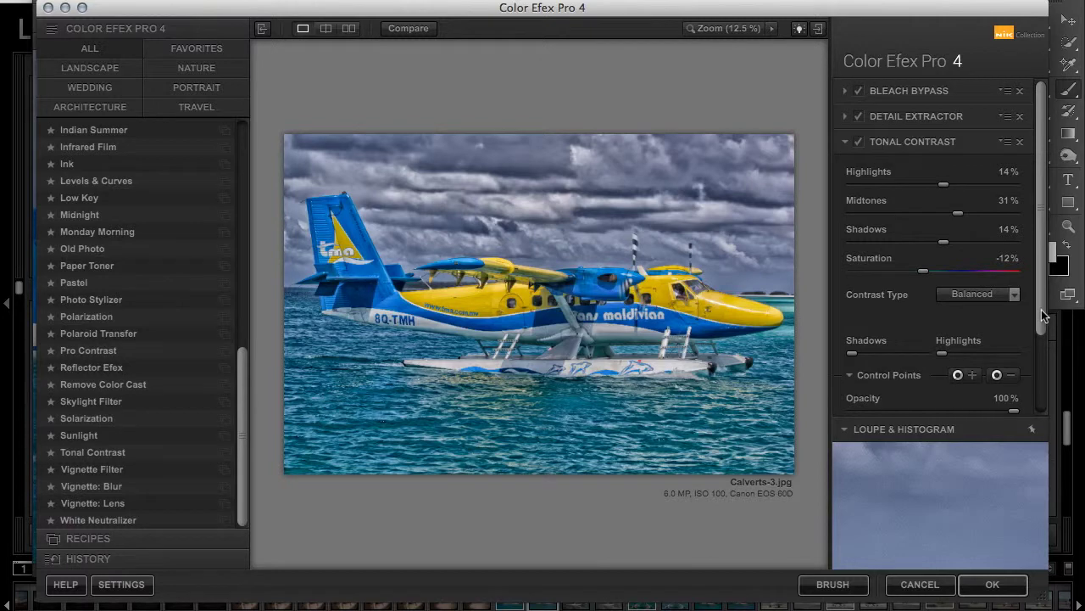
{"action": "left_click_drag", "start_coordinate": [1042, 315], "coordinate": [1042, 369]}
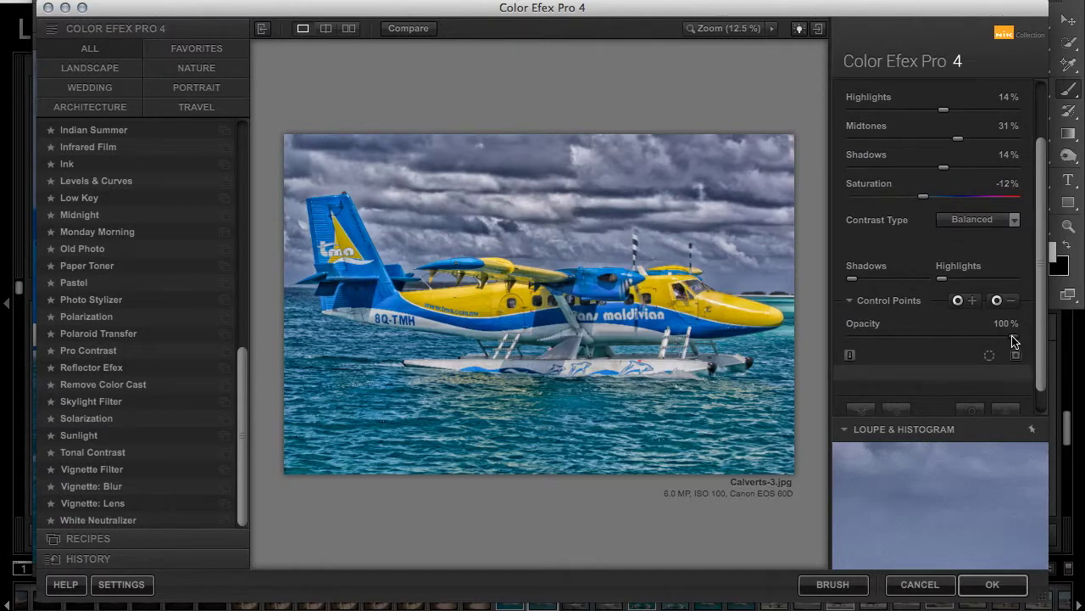
{"action": "left_click_drag", "start_coordinate": [1014, 340], "coordinate": [934, 348]}
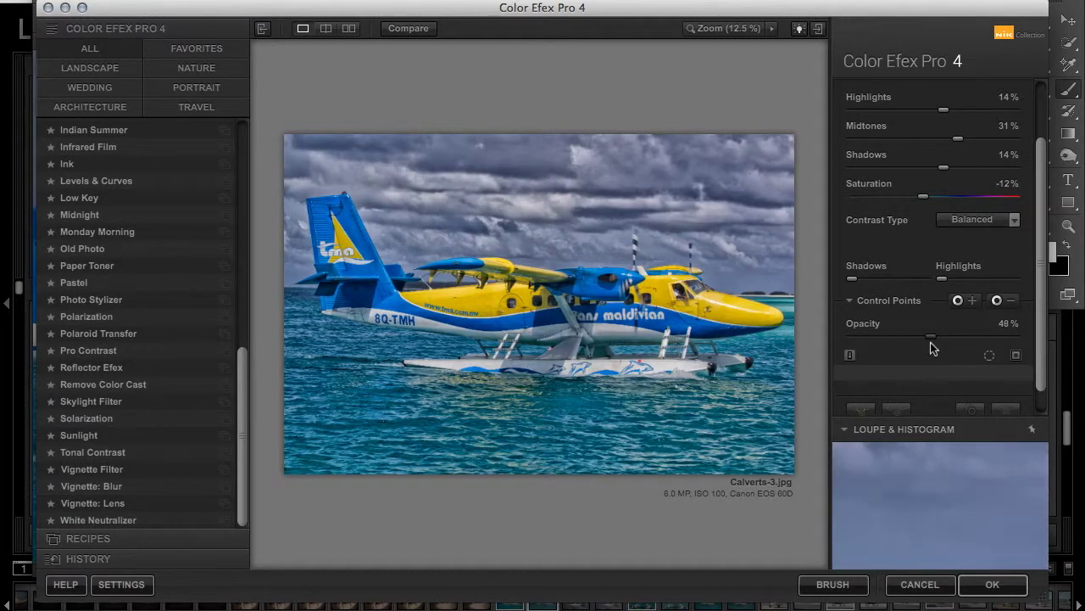
{"action": "mouse_move", "coordinate": [932, 348]}
{"action": "left_mouse_down"}
{"action": "mouse_move", "coordinate": [994, 350]}
{"action": "mouse_move", "coordinate": [912, 349]}
{"action": "left_mouse_up"}
{"action": "scroll", "coordinate": [1018, 280], "scroll_direction": "down", "scroll_amount": 1}
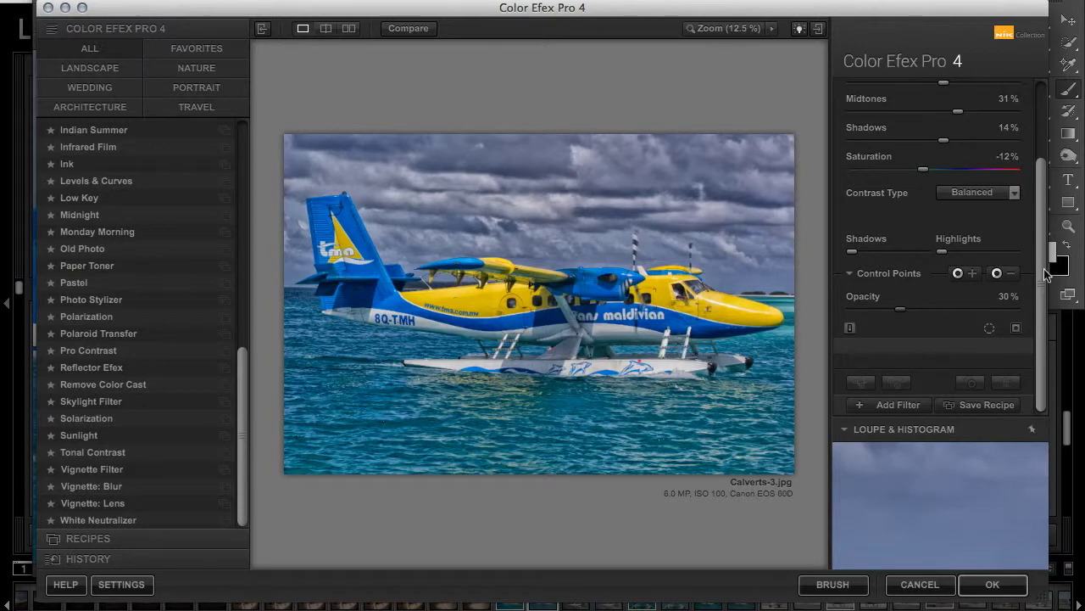
{"action": "left_click_drag", "start_coordinate": [1045, 269], "coordinate": [1042, 128]}
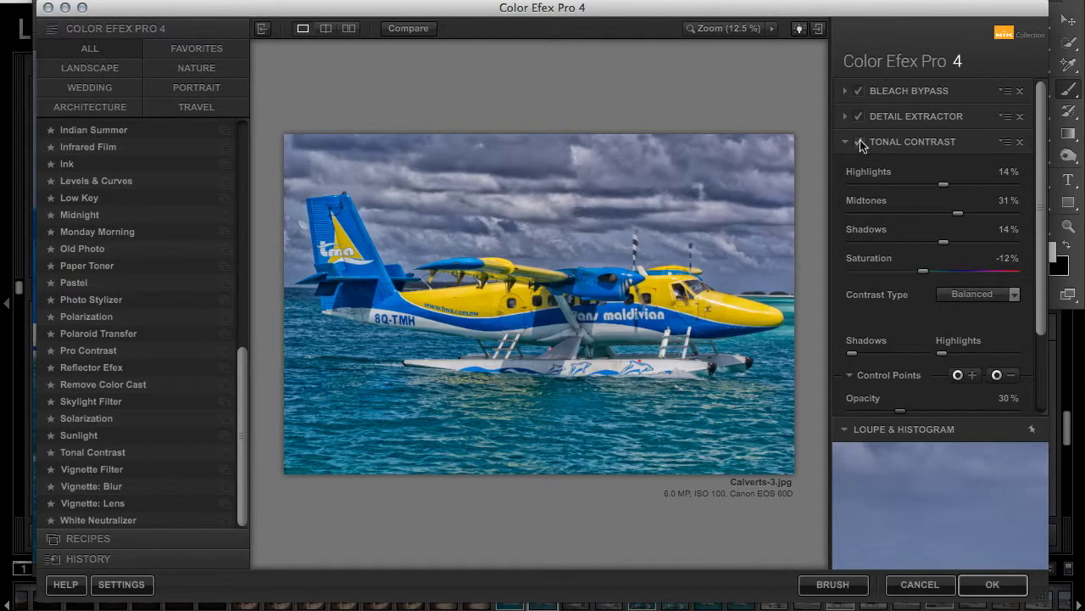
Compare Tonal Contrast on and off, then add a fourth empty filter slot.
{"action": "left_click", "coordinate": [860, 141]}
{"action": "left_click", "coordinate": [860, 141]}
{"action": "left_click", "coordinate": [1044, 386]}
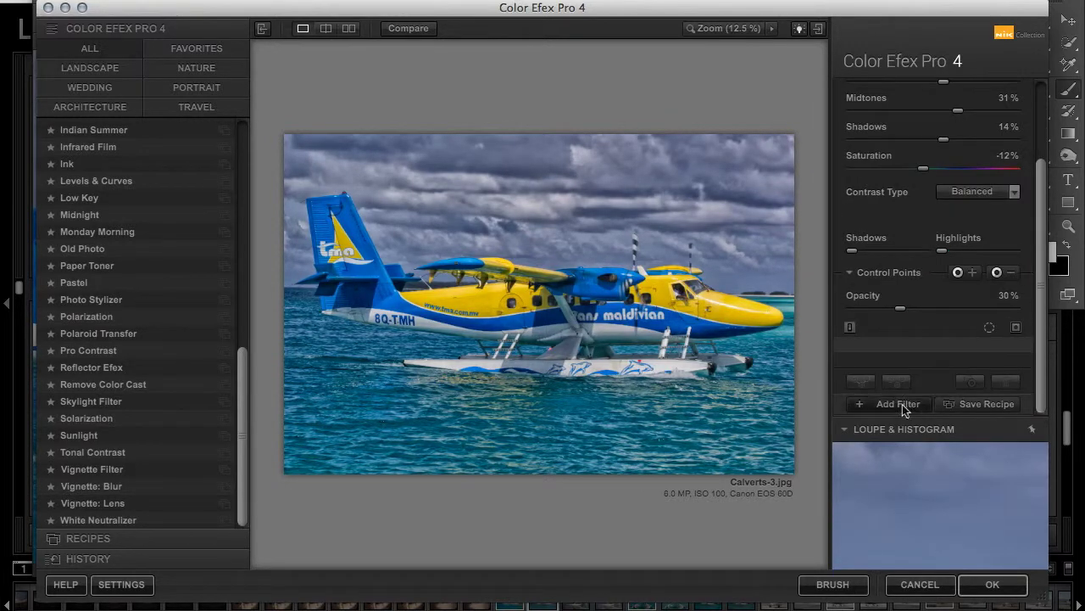
{"action": "left_click", "coordinate": [902, 404]}
Add Brilliance / Warmth with Warmth 25% and Perceptual Saturation about 6%, plus a fifth empty slot.
{"action": "scroll", "coordinate": [243, 290], "scroll_direction": "up", "scroll_amount": 3}
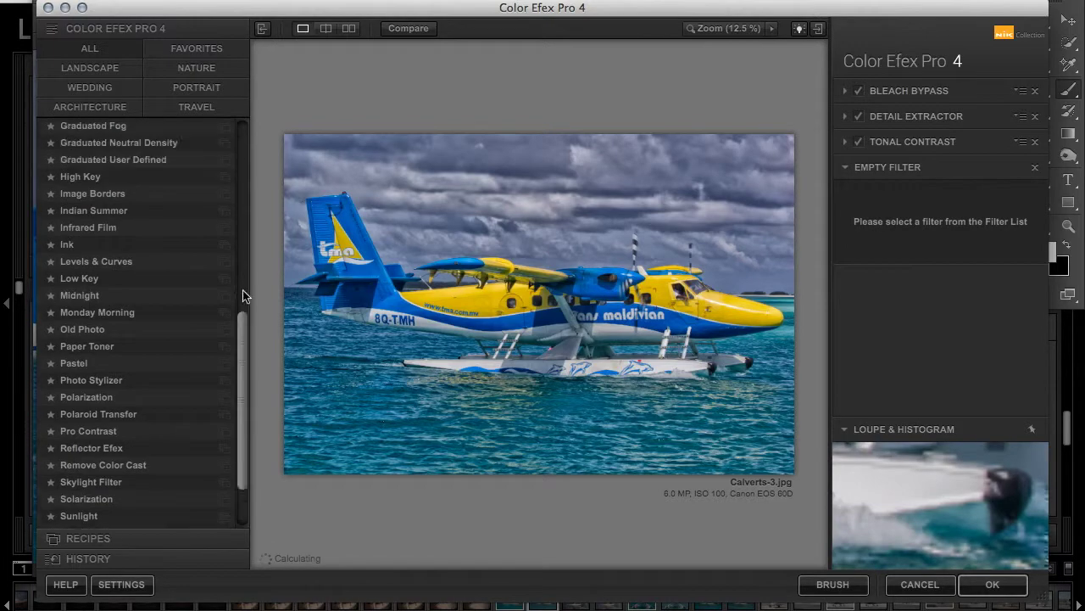
{"action": "scroll", "coordinate": [243, 290], "scroll_direction": "up", "scroll_amount": 5}
{"action": "scroll", "coordinate": [243, 168], "scroll_direction": "up", "scroll_amount": 3}
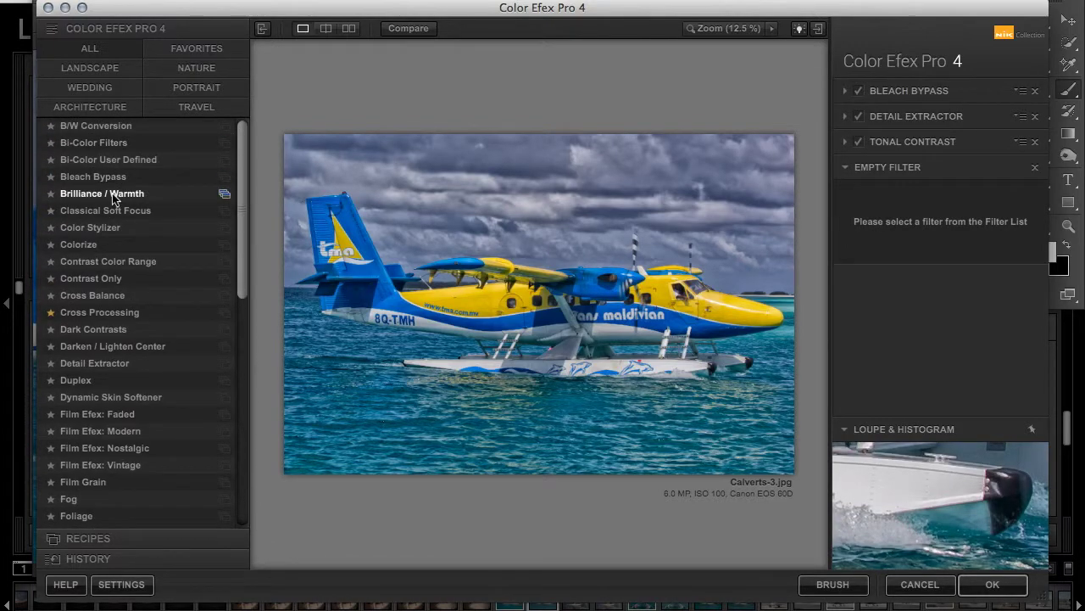
{"action": "left_click", "coordinate": [115, 195]}
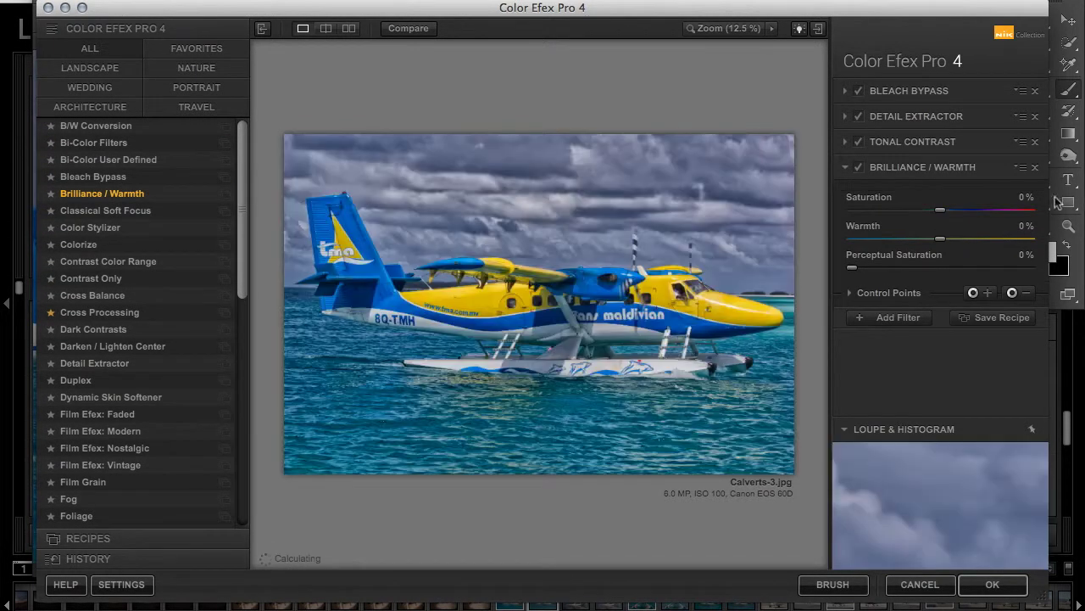
{"action": "left_click", "coordinate": [964, 239]}
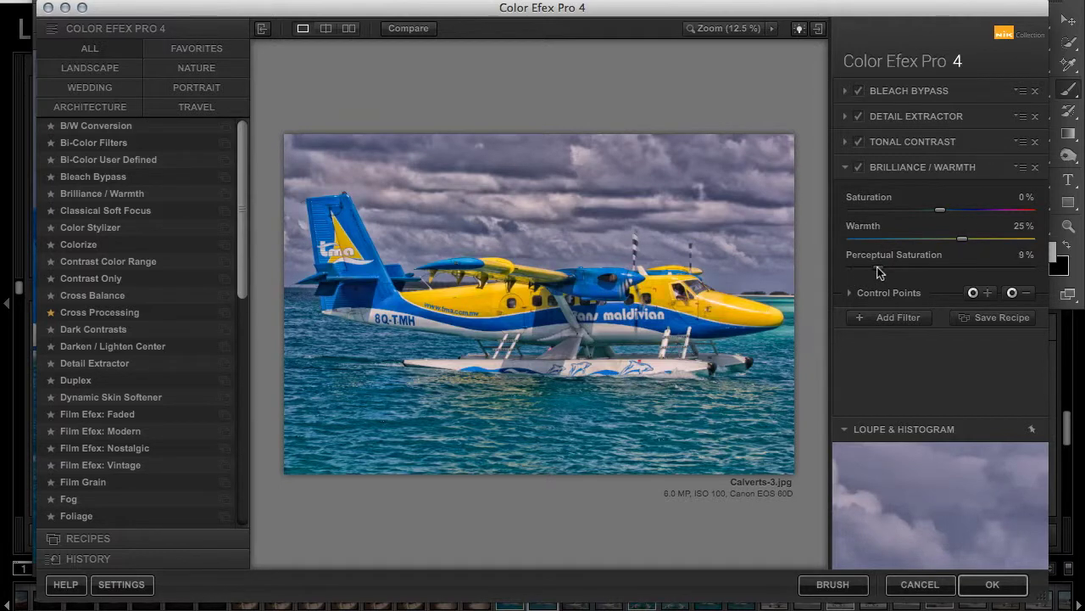
{"action": "left_click_drag", "start_coordinate": [876, 266], "coordinate": [870, 266]}
{"action": "left_click", "coordinate": [907, 316]}
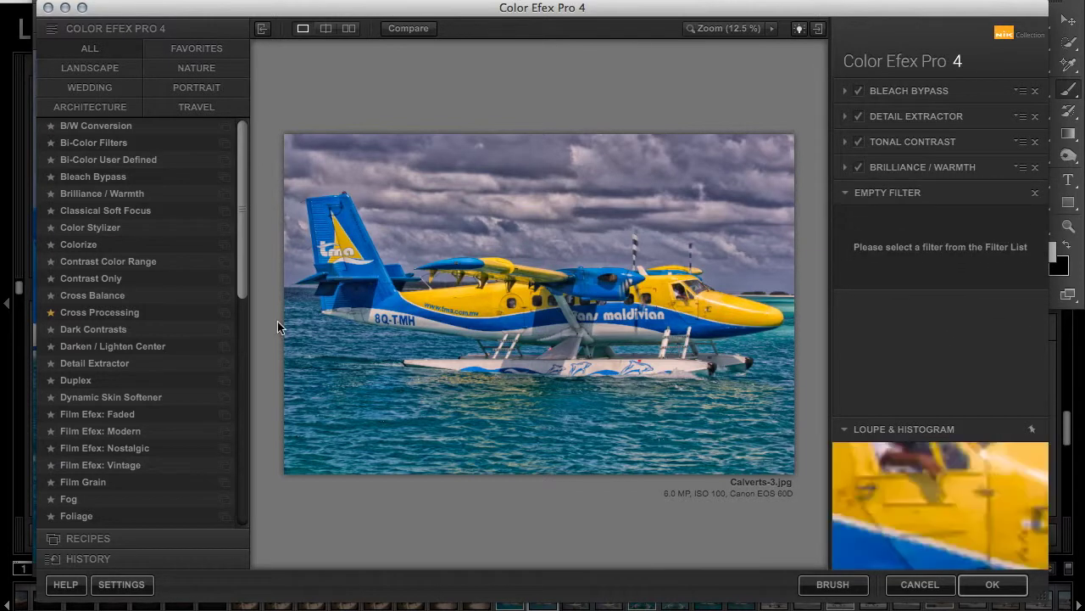
Add Darken / Lighten Center with vignette Shape 2, then apply Color Efex Pro to Photoshop.
{"action": "left_click", "coordinate": [93, 347]}
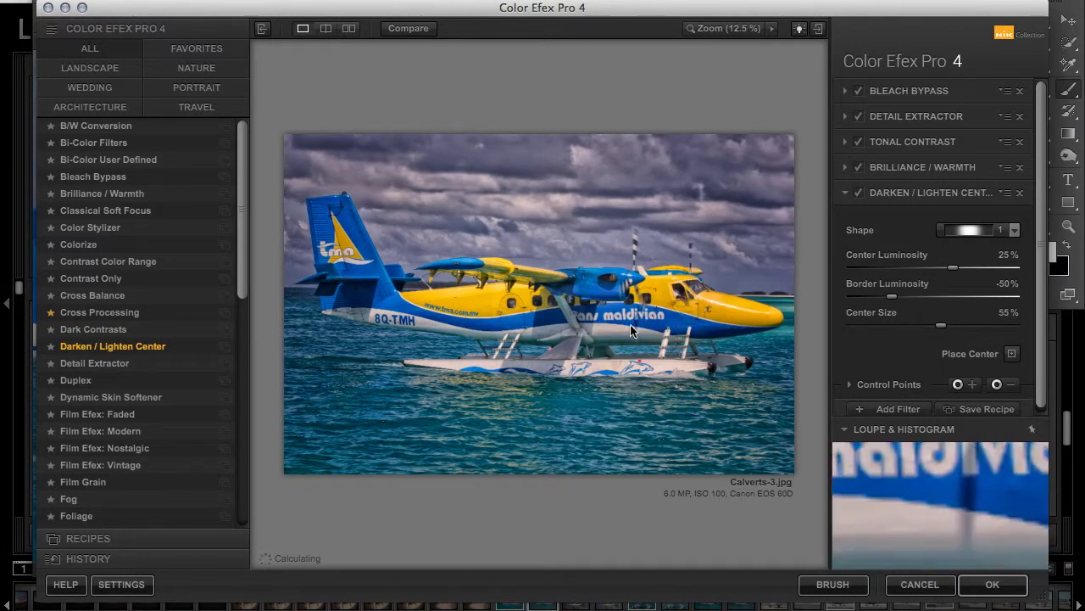
{"action": "left_click", "coordinate": [858, 194]}
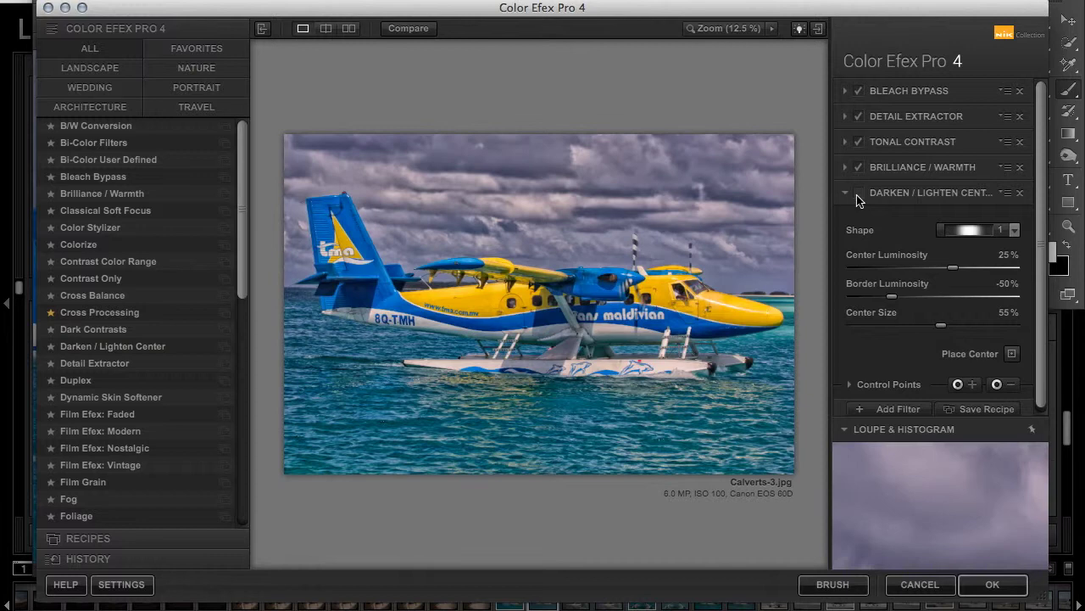
{"action": "left_click", "coordinate": [858, 193]}
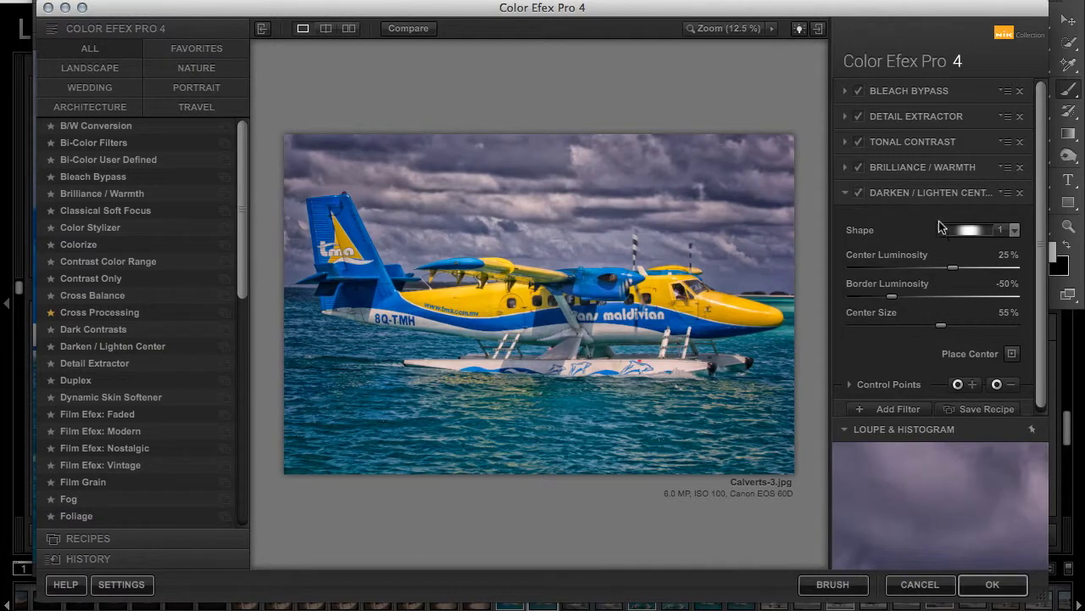
{"action": "left_click", "coordinate": [971, 230]}
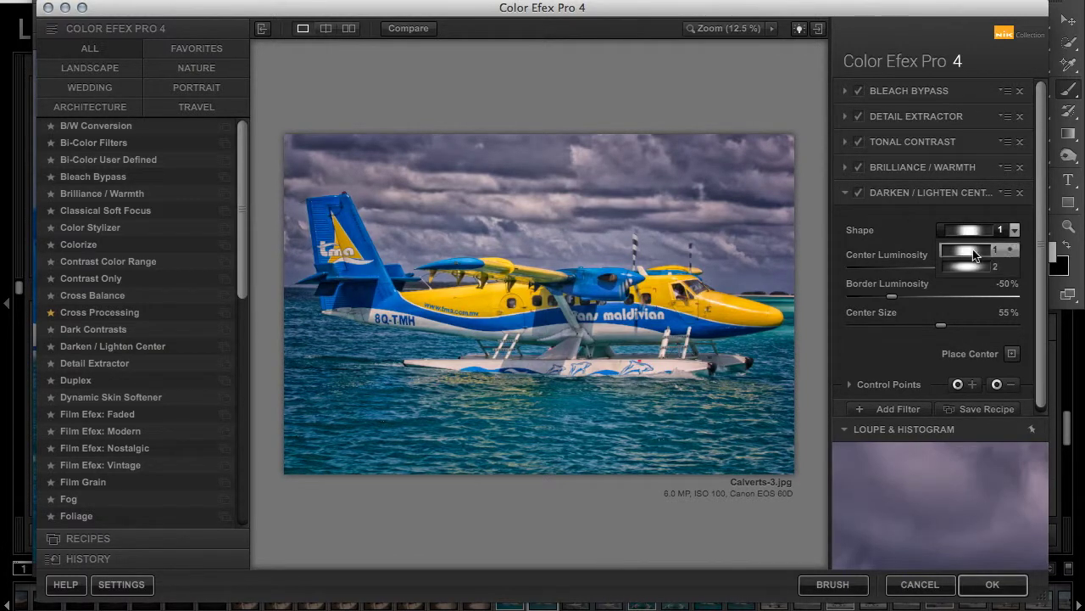
{"action": "left_click", "coordinate": [975, 266]}
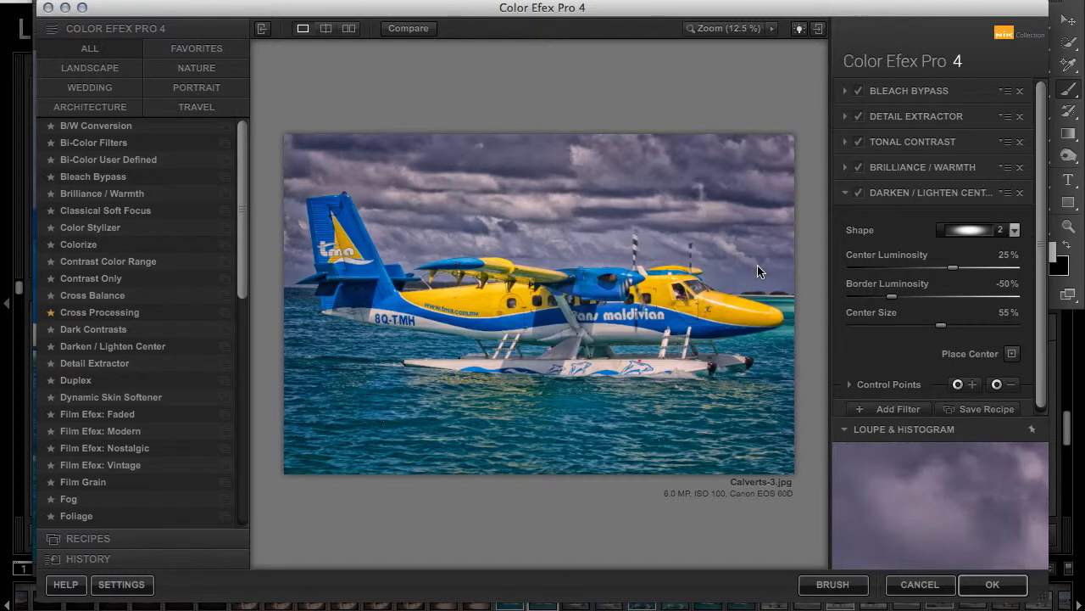
{"action": "left_click", "coordinate": [991, 585]}
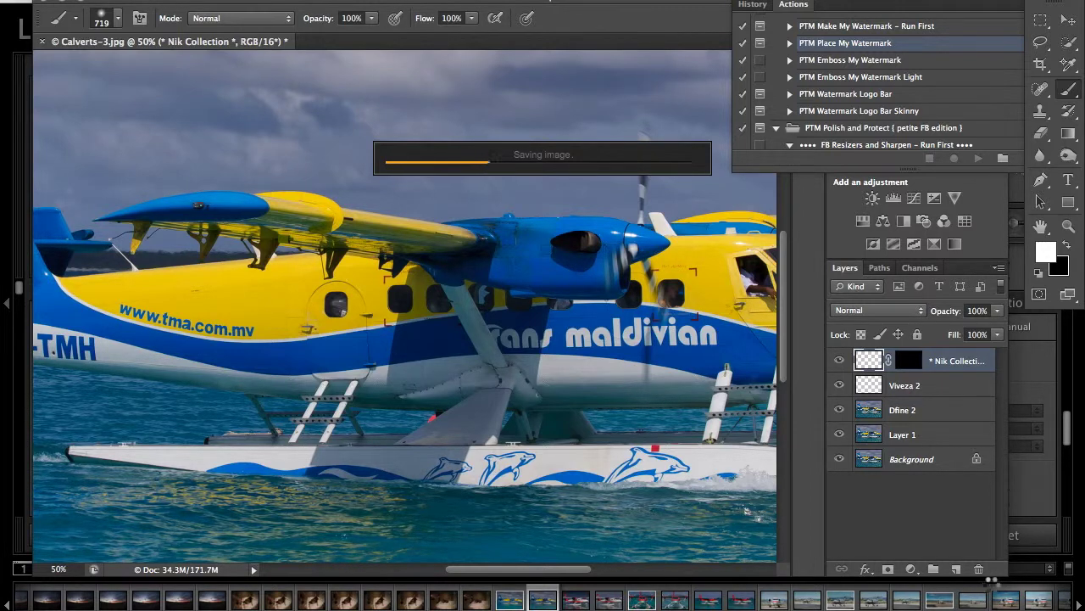
Zoom to 100% on the sky to inspect detail, then open the Filter menu.
{"action": "key", "text": "ctrl+plus"}
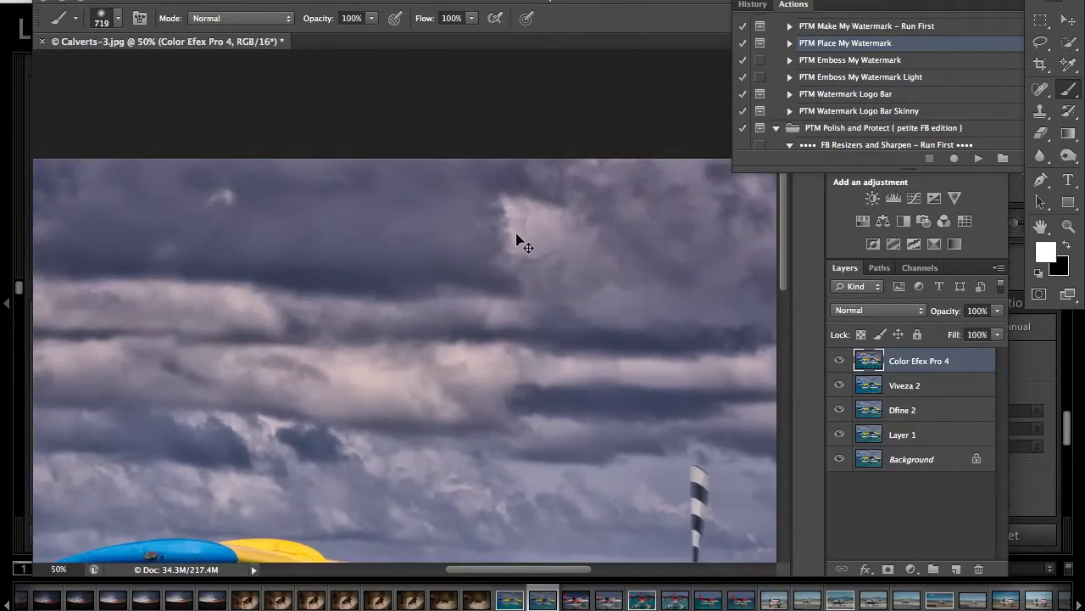
{"action": "key", "text": "ctrl+plus"}
{"action": "key", "text": "ctrl+plus"}
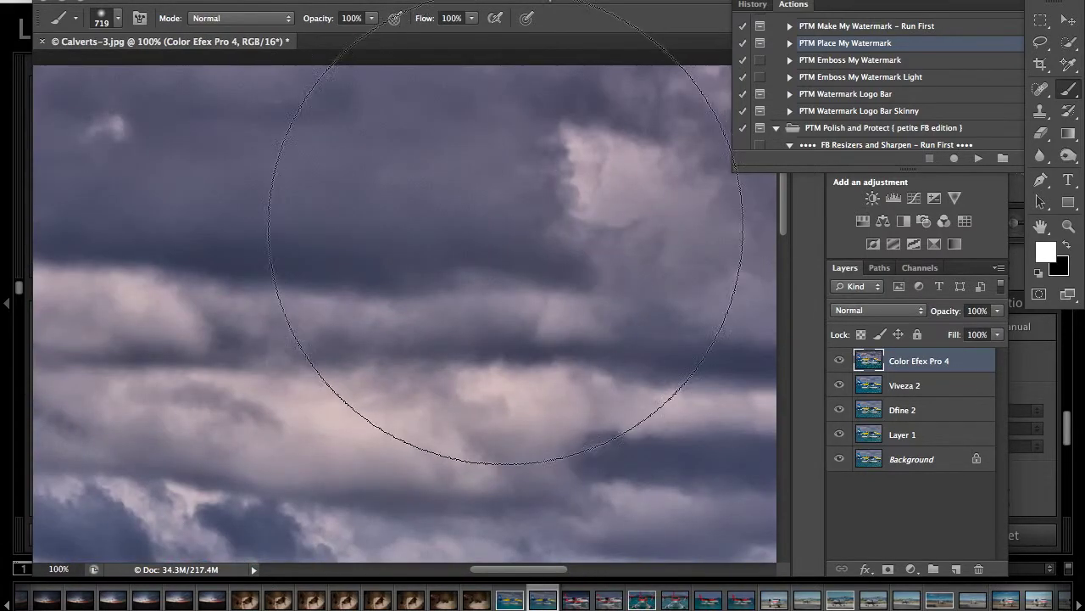
{"action": "left_click", "coordinate": [395, 0]}
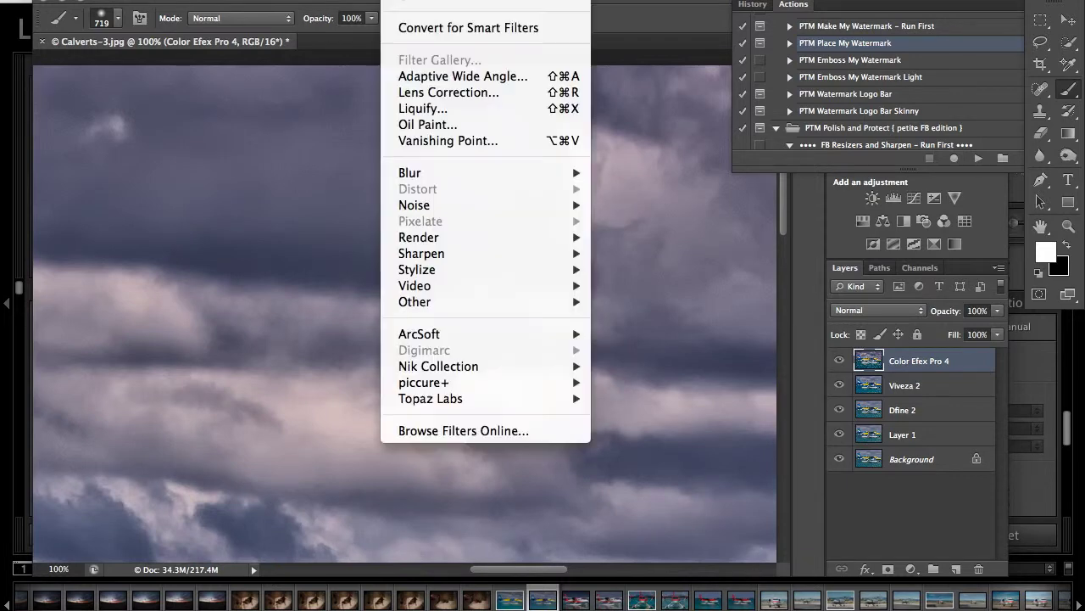
{"action": "mouse_move", "coordinate": [438, 366]}
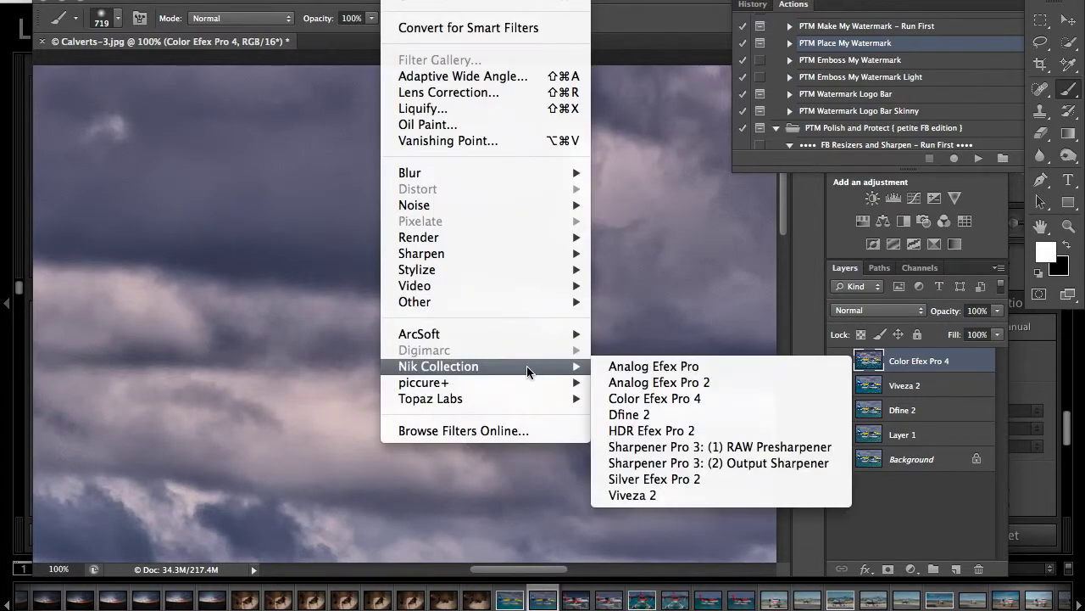
Run Dfine 2 noise reduction on the current layer and apply it.
{"action": "left_click", "coordinate": [682, 422]}
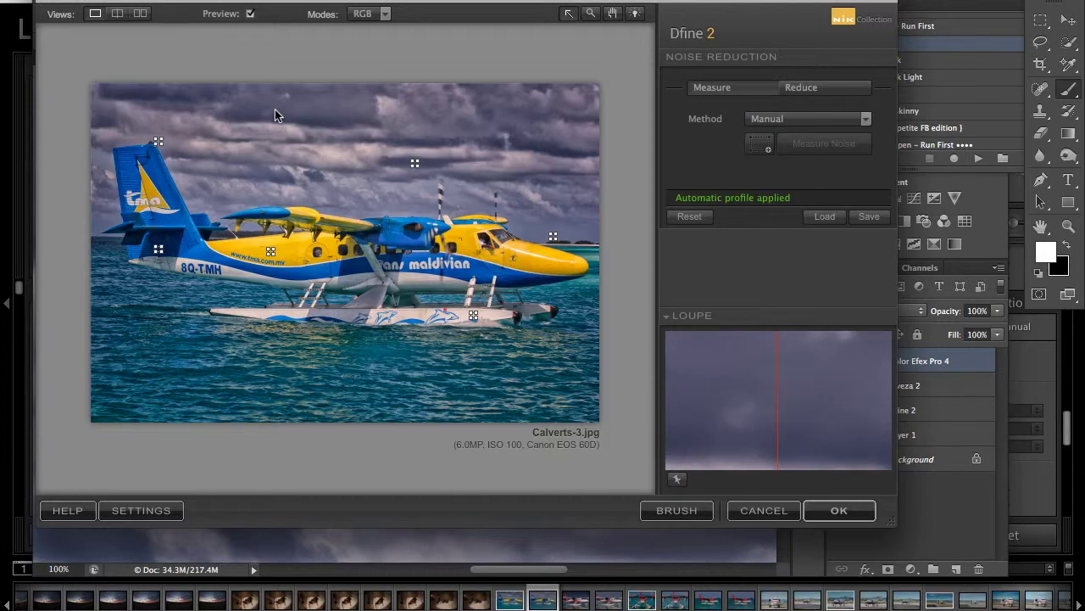
{"action": "left_click", "coordinate": [827, 507]}
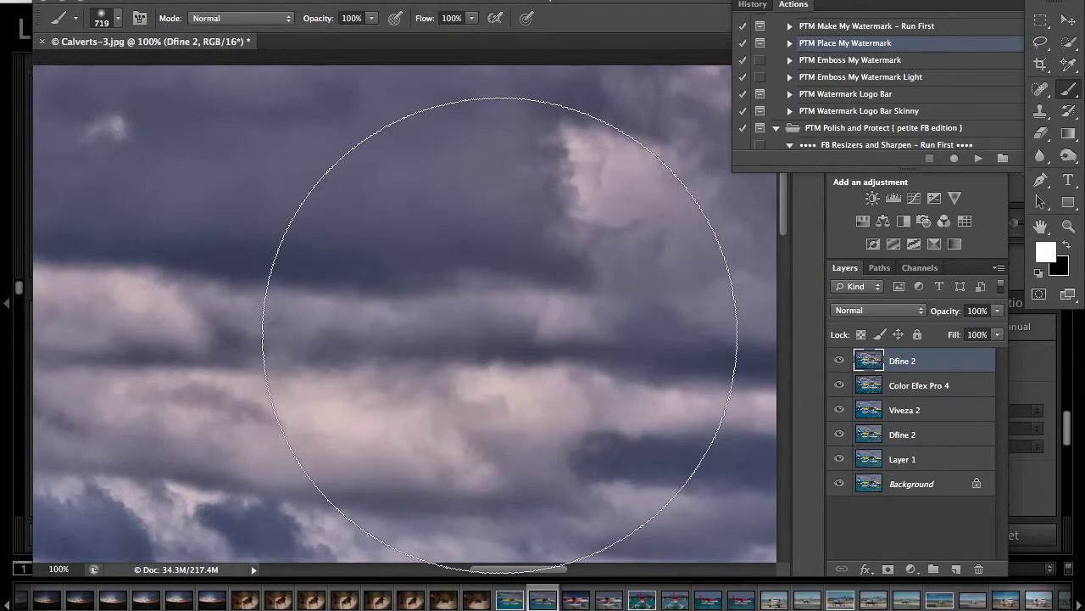
Pan and zoom out to 33.3% to check the Dfine result, then open the Layer menu.
{"action": "scroll", "coordinate": [499, 333], "scroll_direction": "down", "scroll_amount": 5}
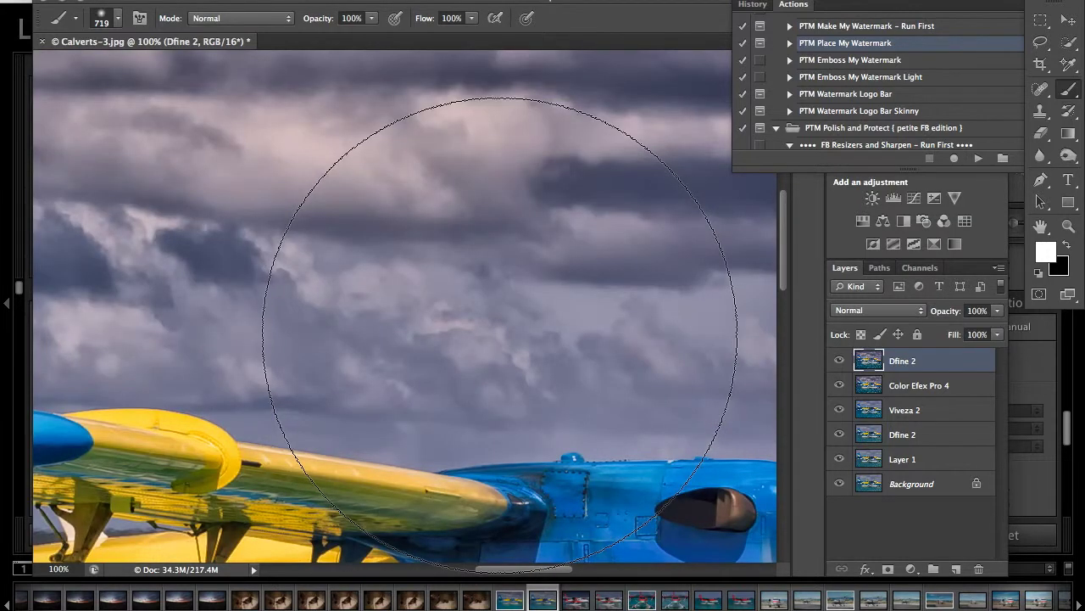
{"action": "key", "text": "ctrl+minus"}
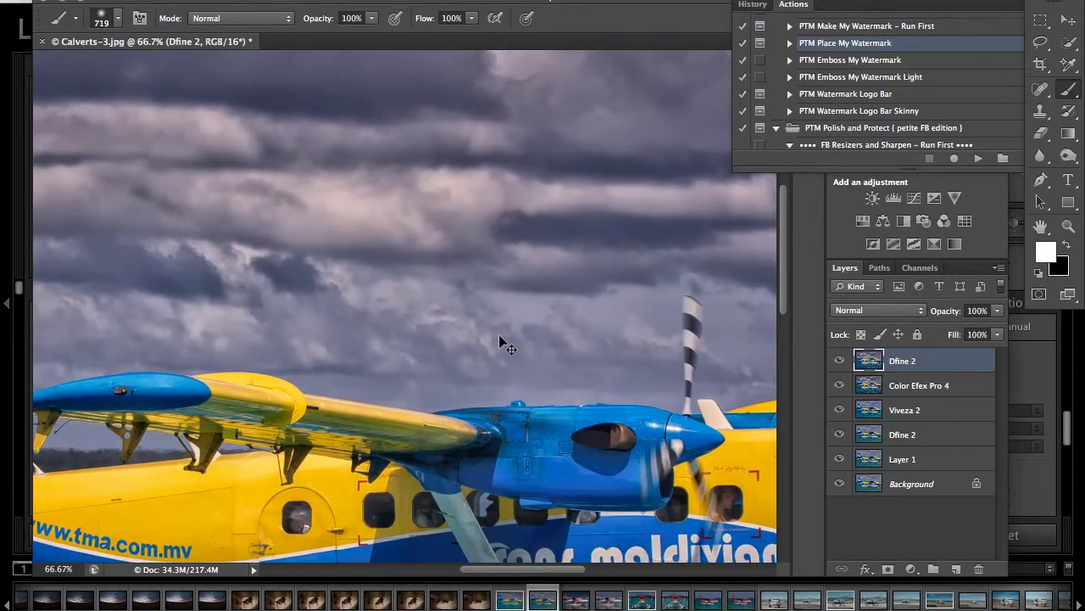
{"action": "key", "text": "ctrl+minus"}
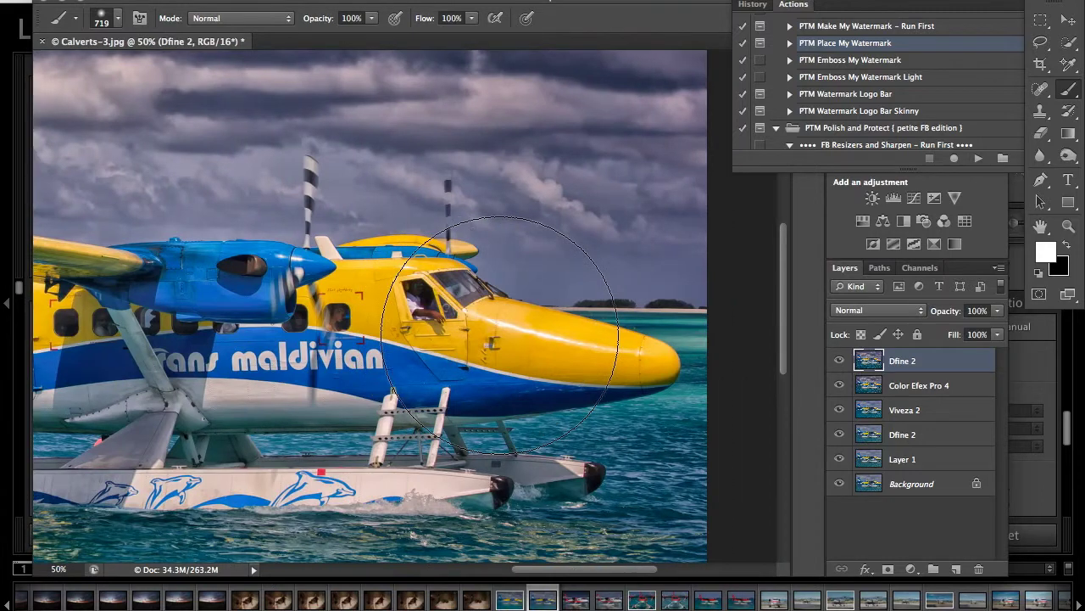
{"action": "scroll", "coordinate": [500, 335], "scroll_direction": "right", "scroll_amount": 5}
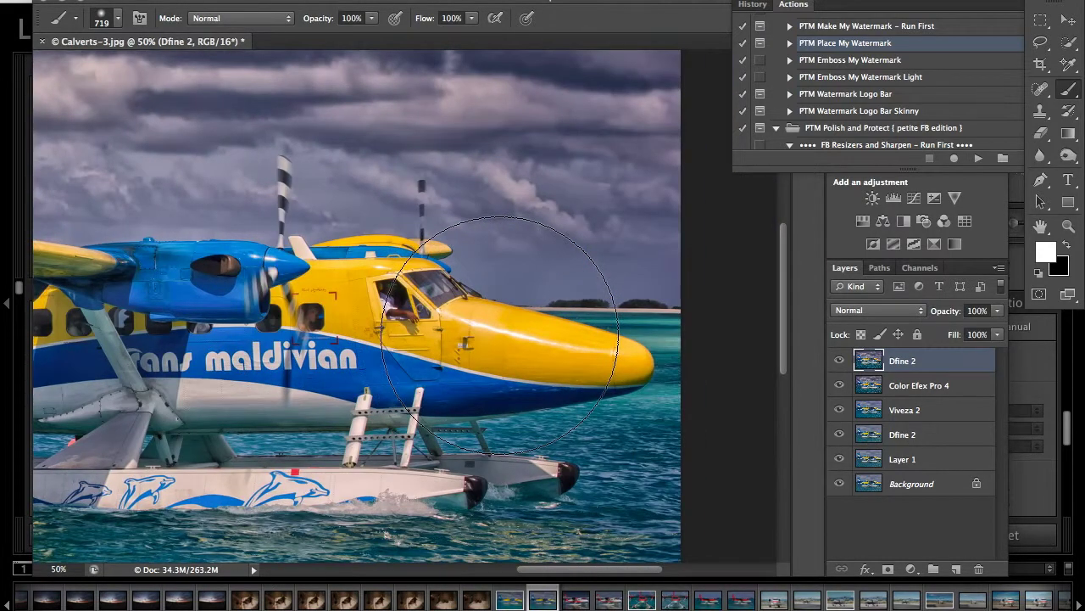
{"action": "scroll", "coordinate": [500, 335], "scroll_direction": "left", "scroll_amount": 10}
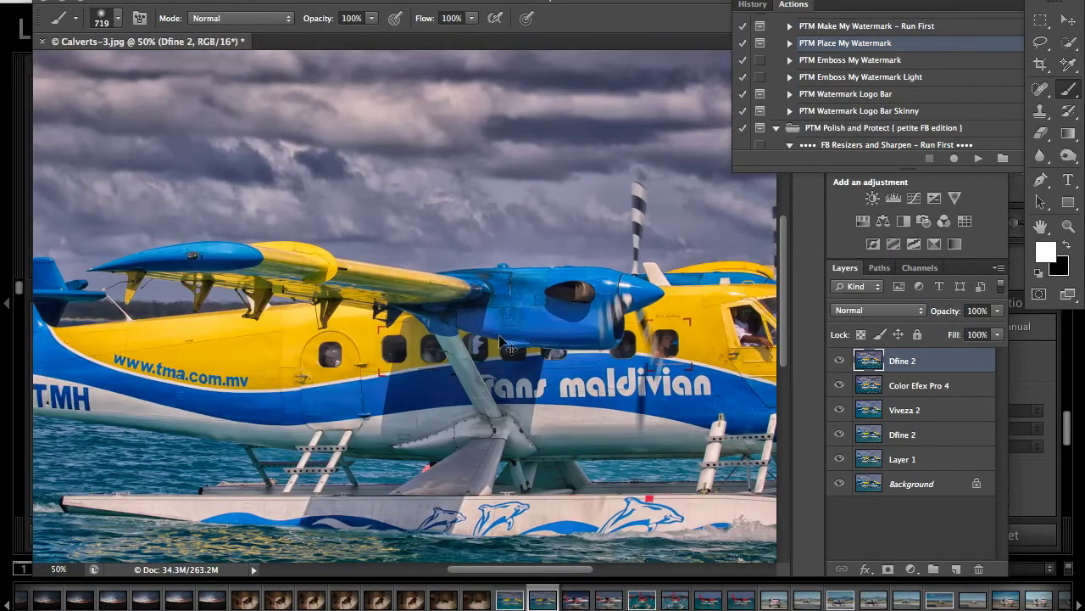
{"action": "key", "text": "super+minus"}
{"action": "left_click", "coordinate": [208, 1]}
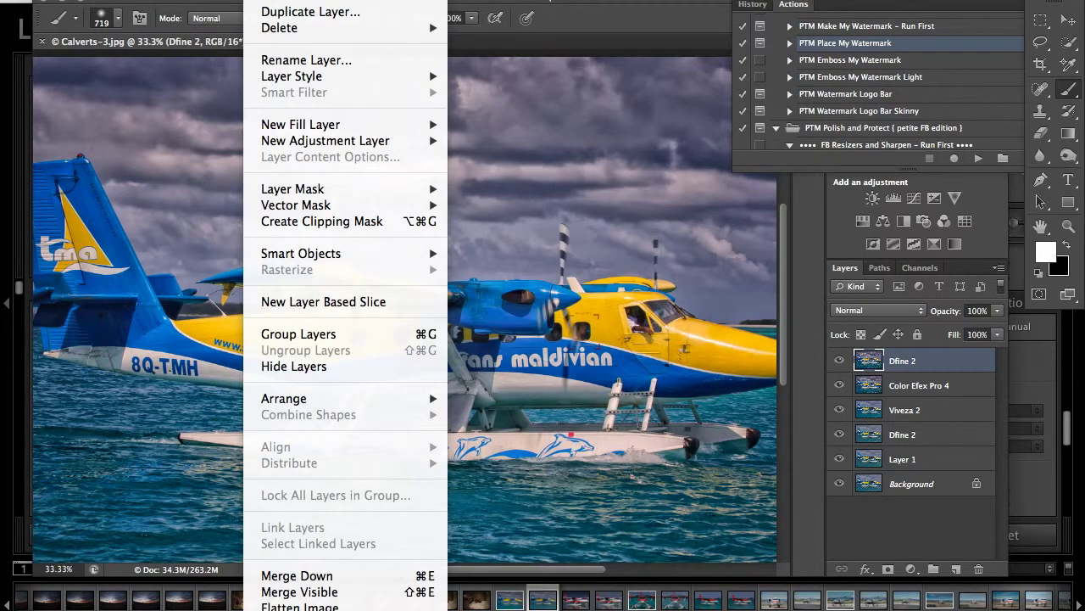
Duplicate the Dfine 2 layer, desaturate the copy and set its blend mode to Hard Light.
{"action": "left_click", "coordinate": [311, 12]}
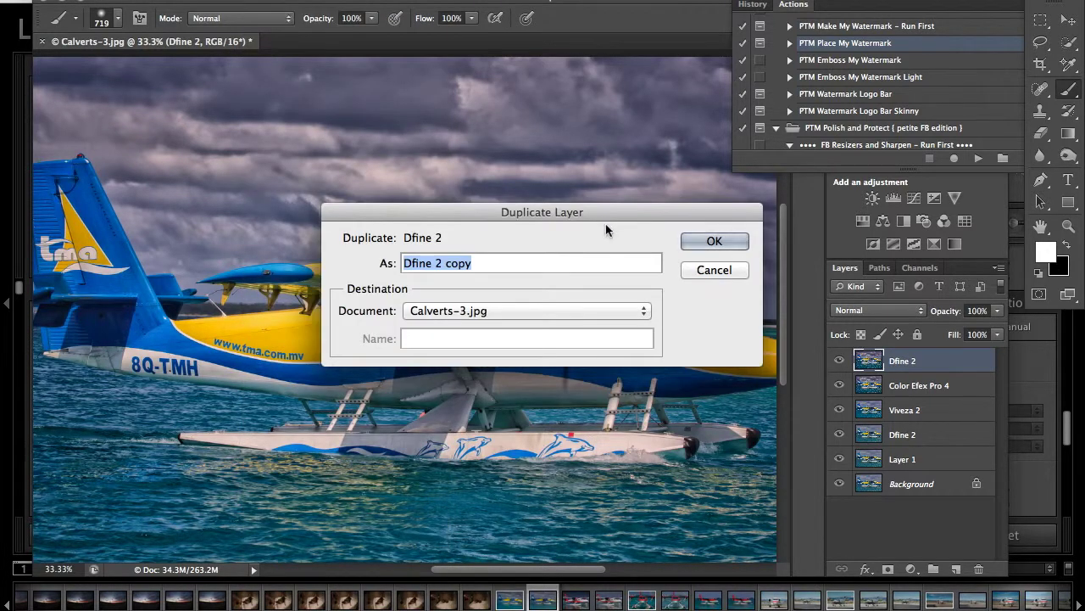
{"action": "left_click", "coordinate": [701, 274]}
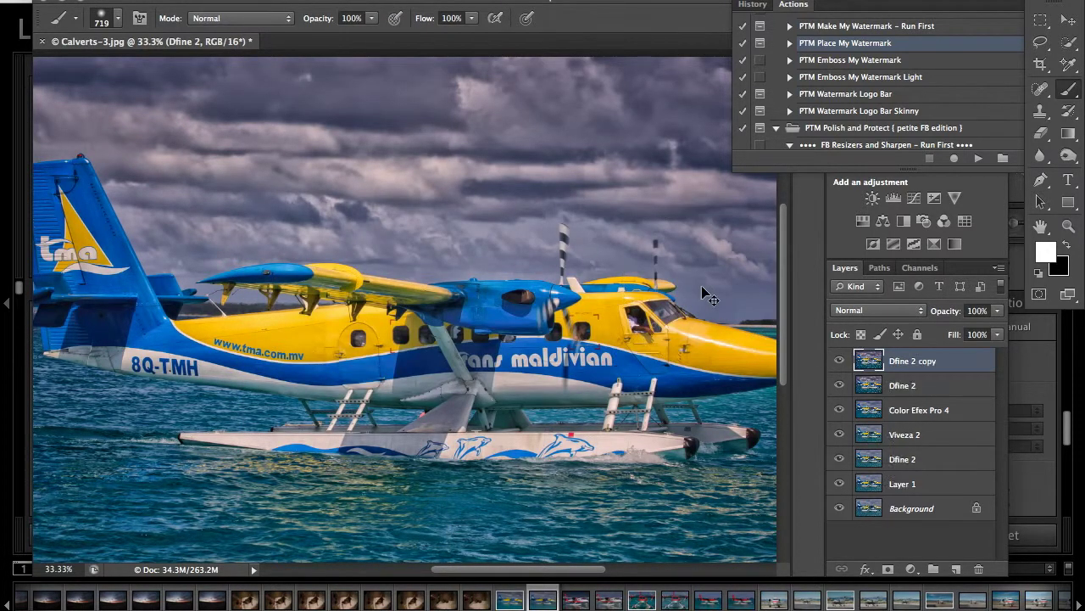
{"action": "left_click", "coordinate": [208, 2]}
{"action": "mouse_move", "coordinate": [246, 28]}
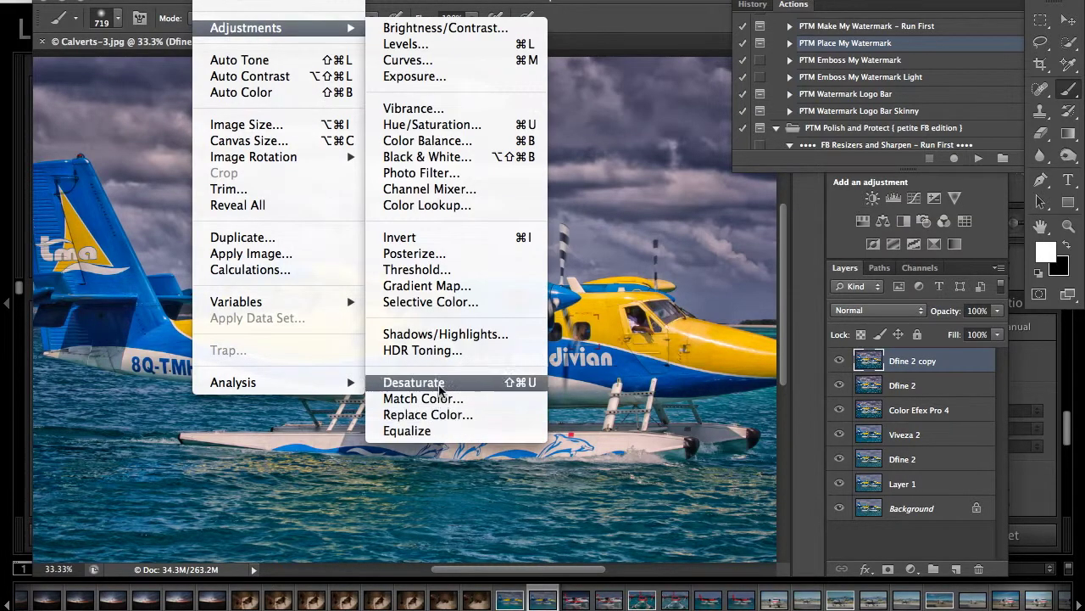
{"action": "left_click", "coordinate": [416, 382]}
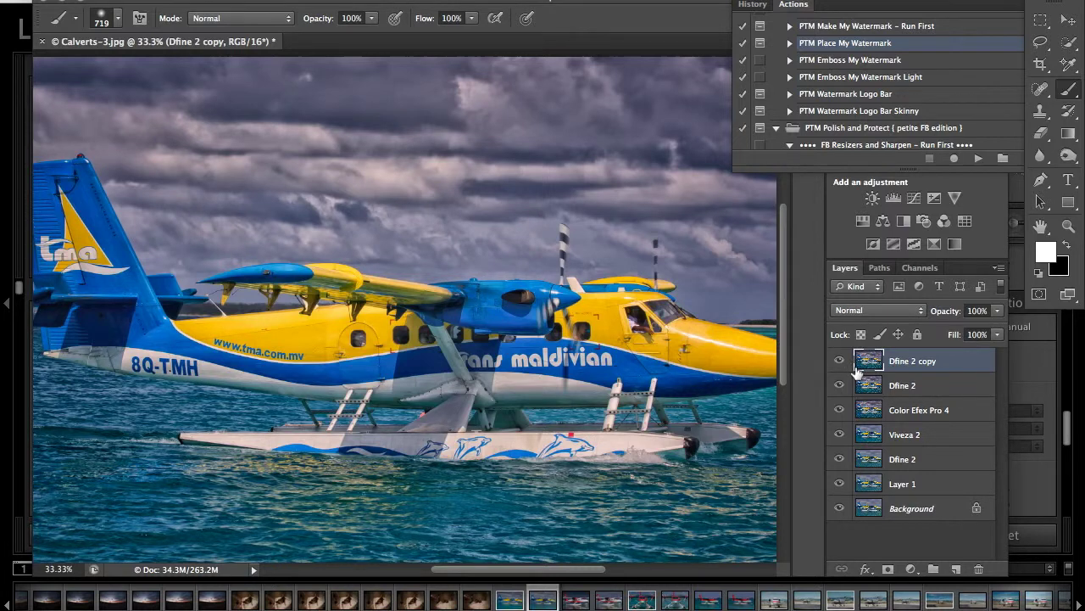
{"action": "left_click", "coordinate": [885, 311]}
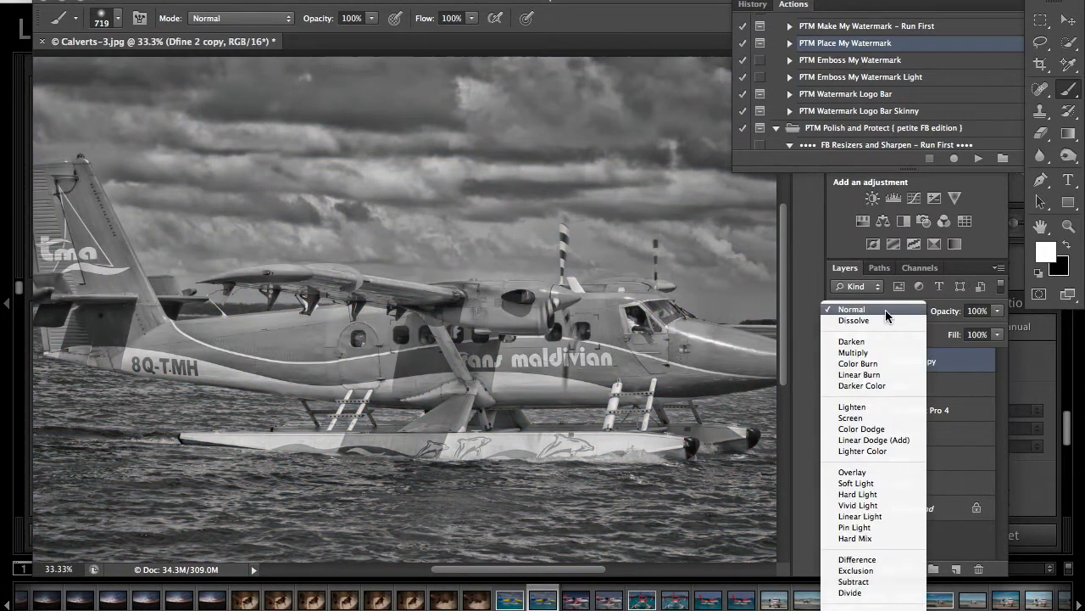
{"action": "left_click", "coordinate": [890, 494]}
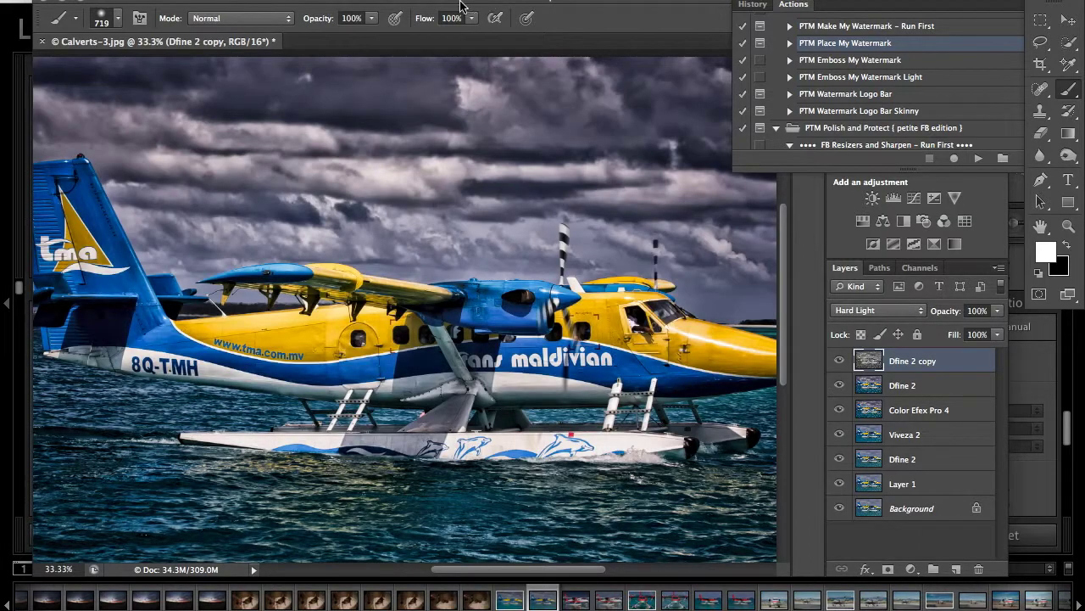
Apply a High Pass filter with a 0.8-pixel radius to the Hard Light copy layer.
{"action": "left_click", "coordinate": [390, 2]}
{"action": "mouse_move", "coordinate": [415, 302]}
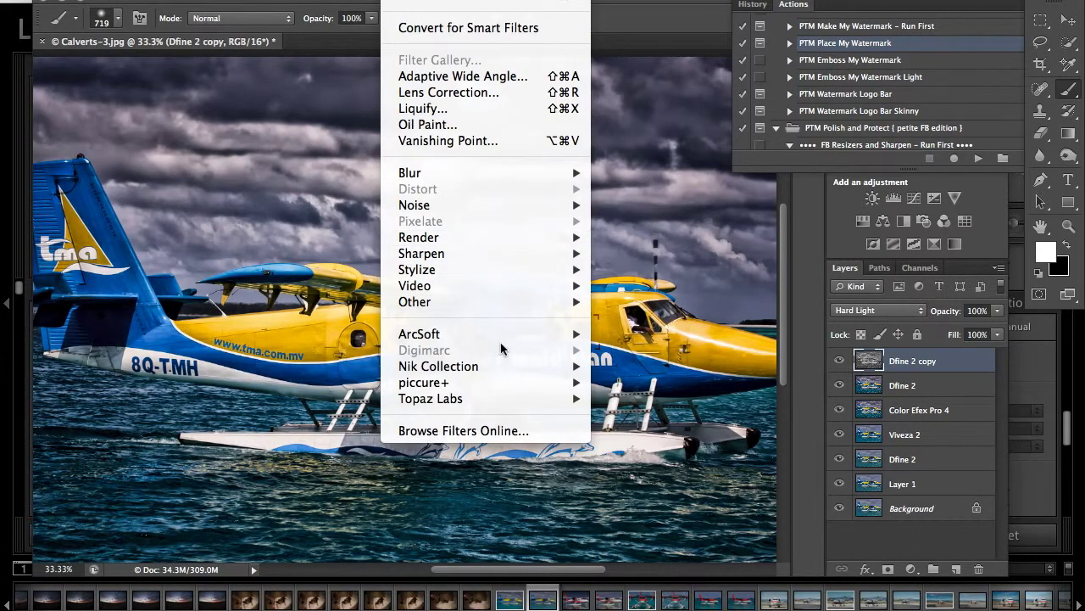
{"action": "left_click", "coordinate": [642, 318]}
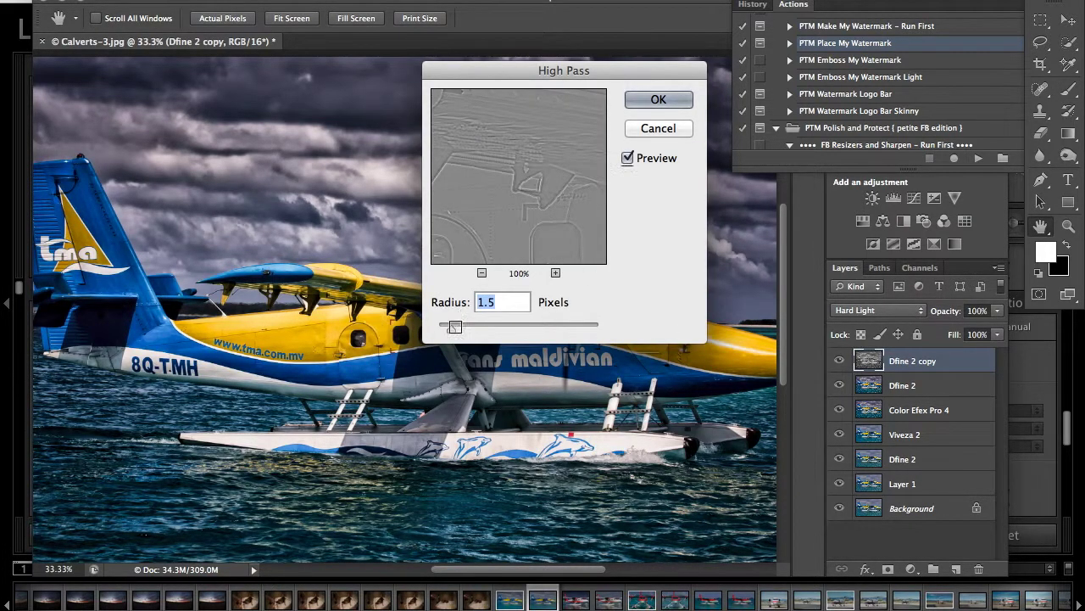
{"action": "left_click_drag", "start_coordinate": [451, 330], "coordinate": [444, 338]}
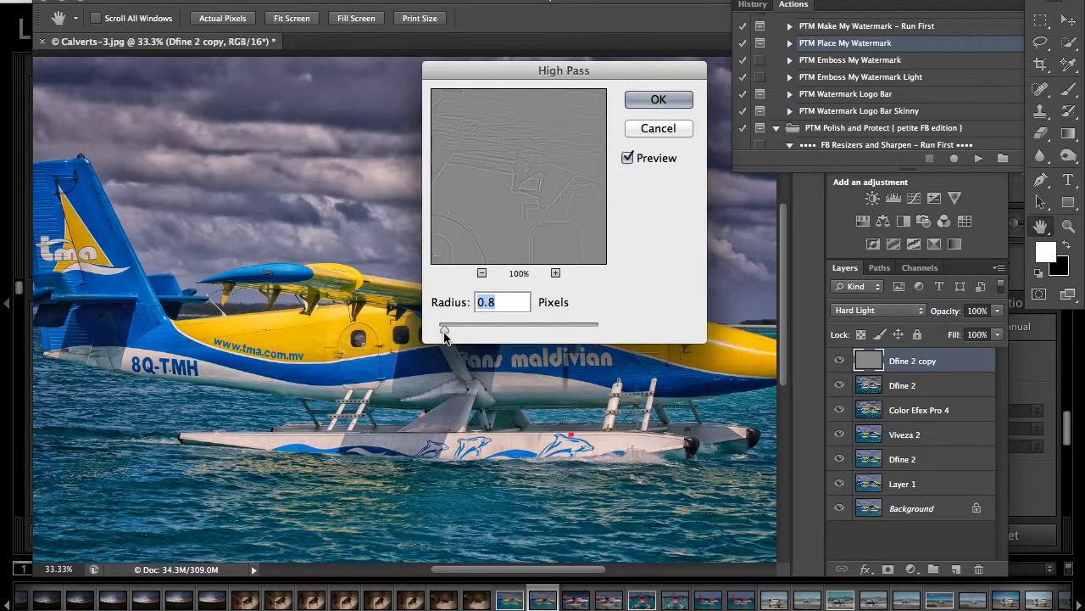
{"action": "left_click", "coordinate": [656, 102]}
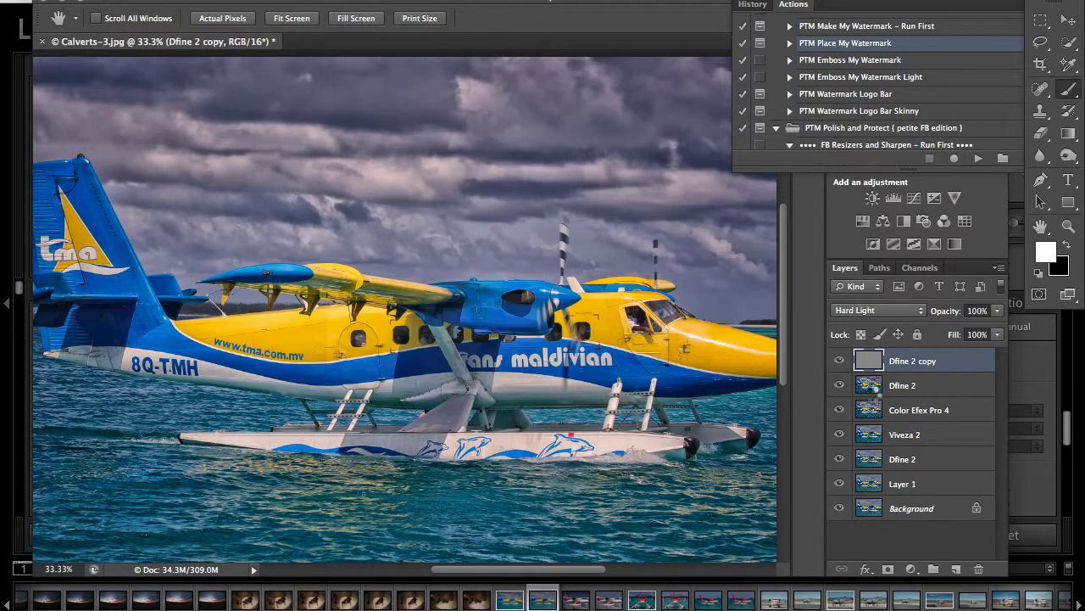
{"action": "key", "text": "b"}
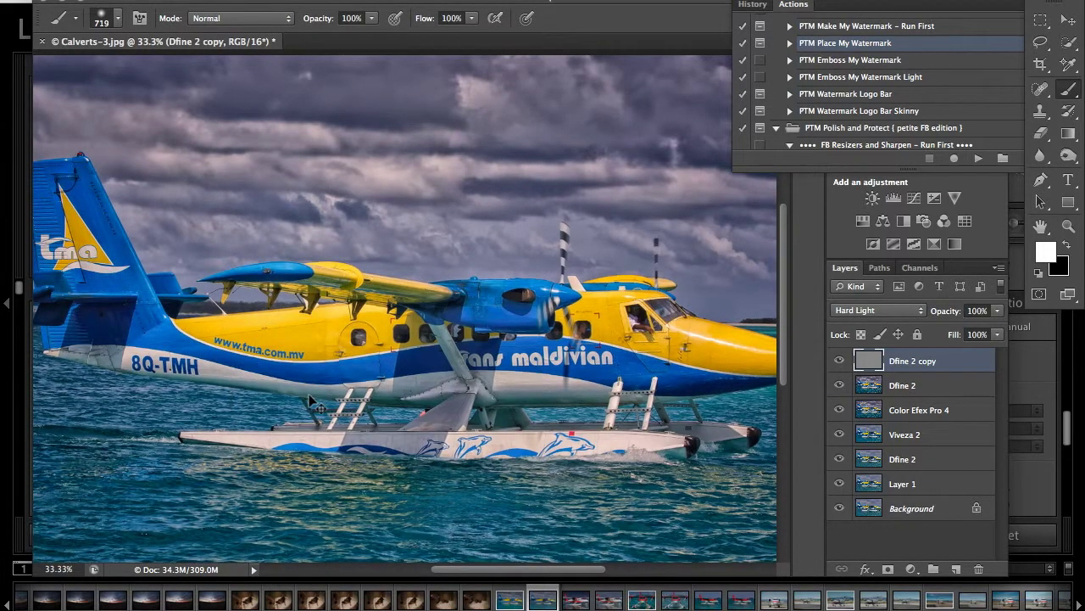
Zoom to 100% and pan across the image to inspect the sharpening, checking the Layer menu.
{"action": "key", "text": "ctrl+plus"}
{"action": "key", "text": "ctrl+plus"}
{"action": "key", "text": "ctrl+plus"}
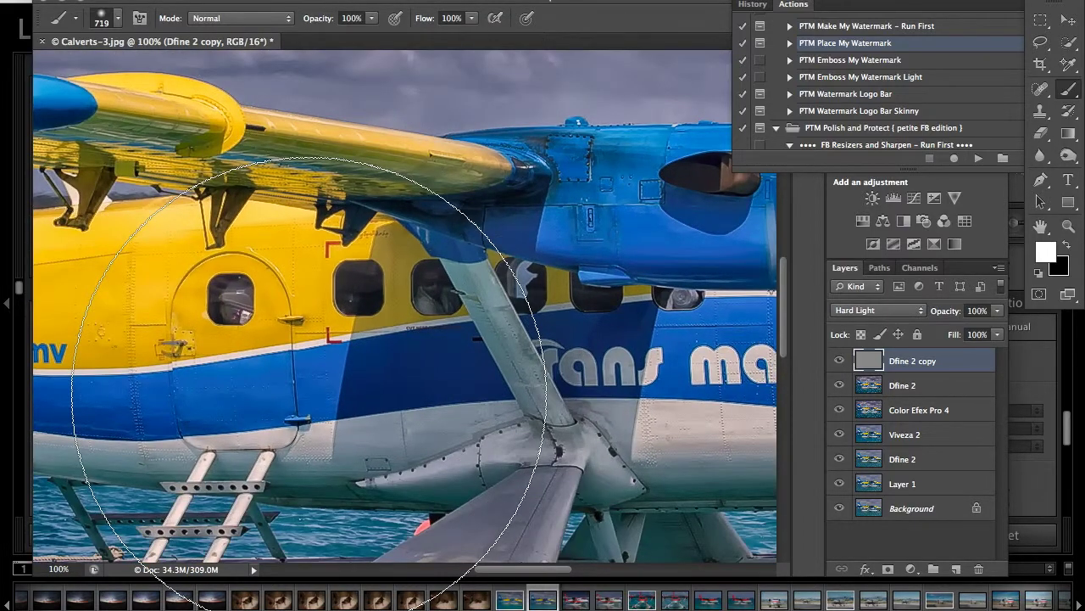
{"action": "scroll", "coordinate": [309, 394], "scroll_direction": "right", "scroll_amount": 10}
{"action": "scroll", "coordinate": [310, 390], "scroll_direction": "right", "scroll_amount": 10}
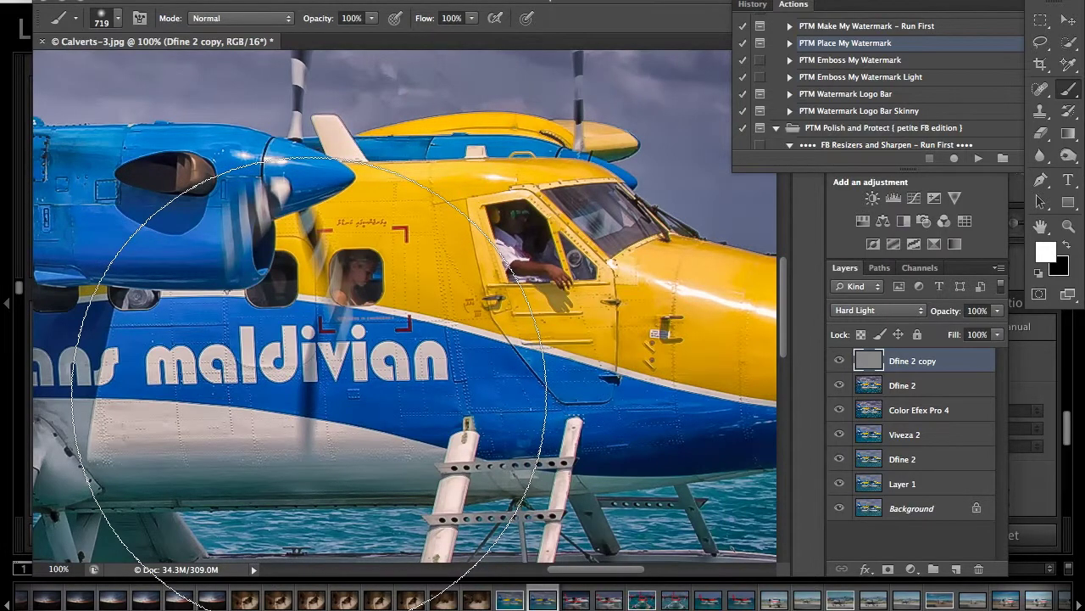
{"action": "scroll", "coordinate": [309, 394], "scroll_direction": "down", "scroll_amount": 1}
{"action": "scroll", "coordinate": [309, 395], "scroll_direction": "down", "scroll_amount": 9}
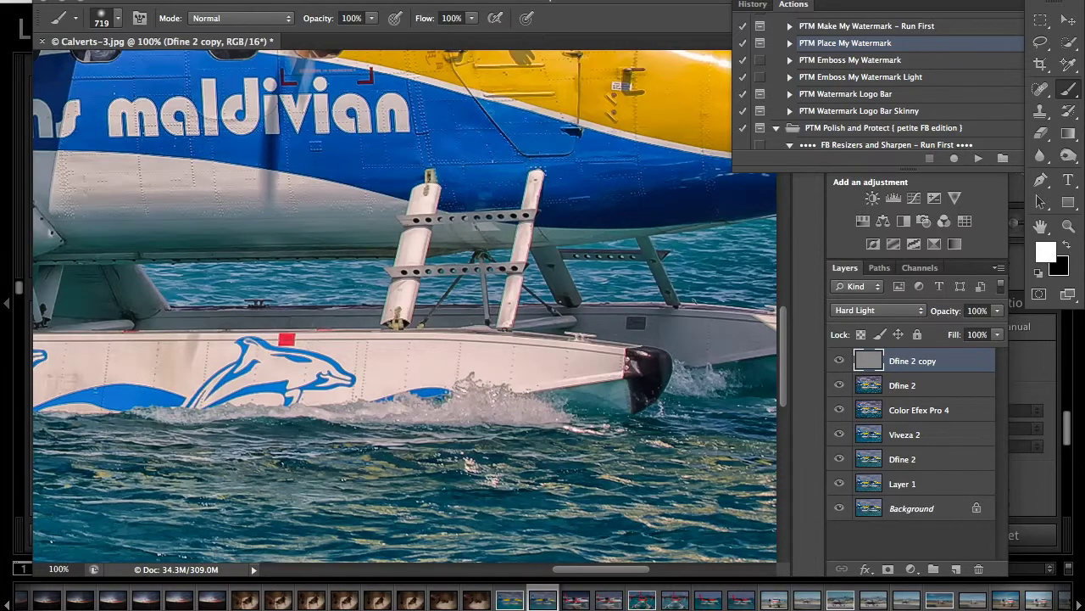
{"action": "left_click", "coordinate": [263, 0]}
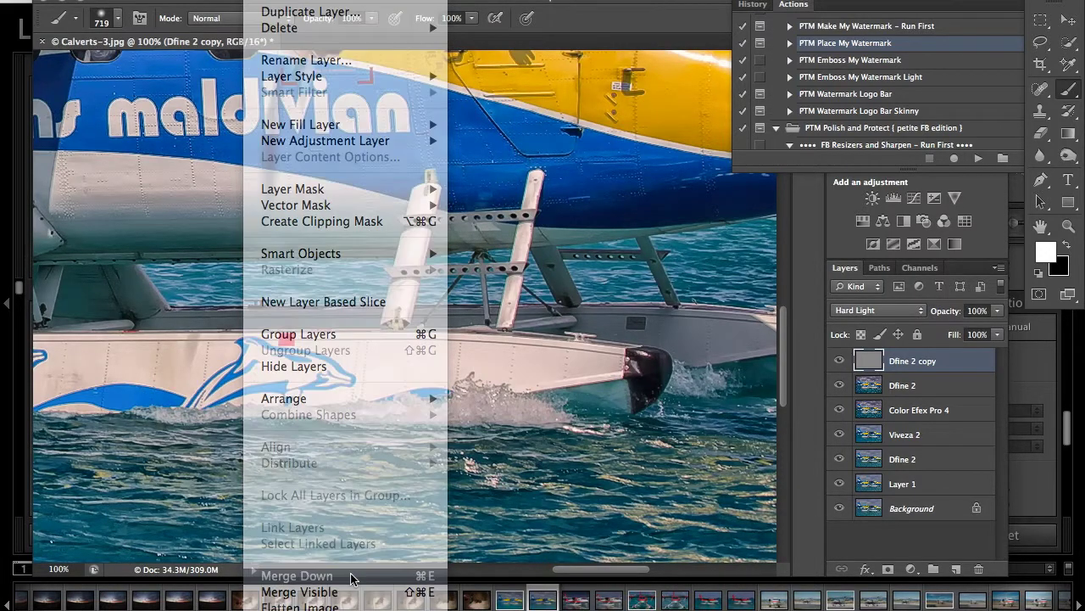
{"action": "left_click", "coordinate": [351, 577]}
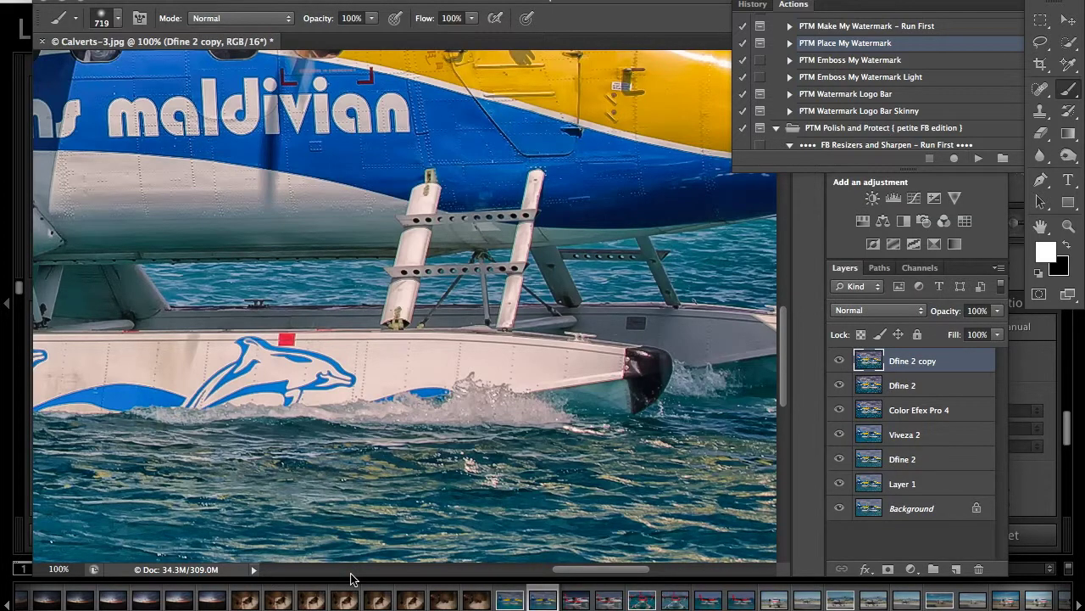
{"action": "left_click", "coordinate": [399, 2]}
{"action": "mouse_move", "coordinate": [415, 302]}
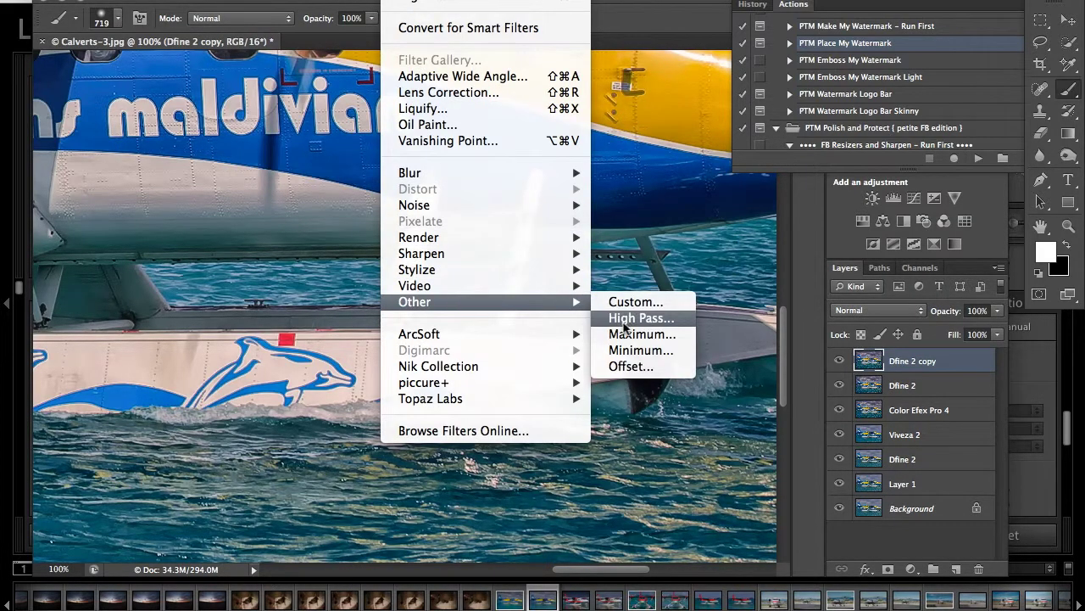
Apply a 0.3-pixel High Pass to the Dfine 2 copy and blend it in Hard Light.
{"action": "left_click", "coordinate": [627, 318]}
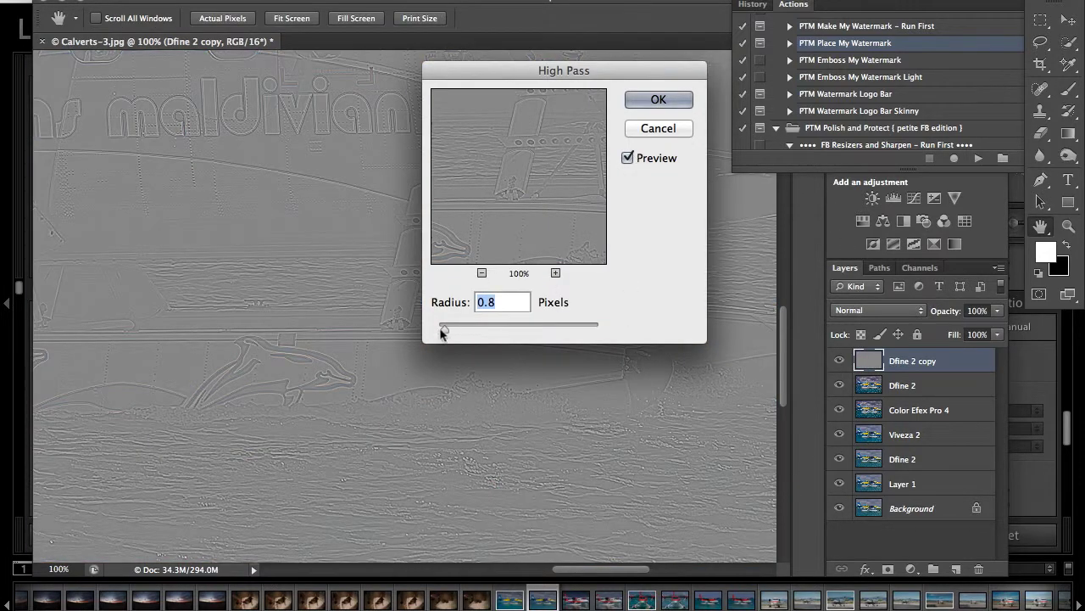
{"action": "left_click_drag", "start_coordinate": [443, 329], "coordinate": [442, 332]}
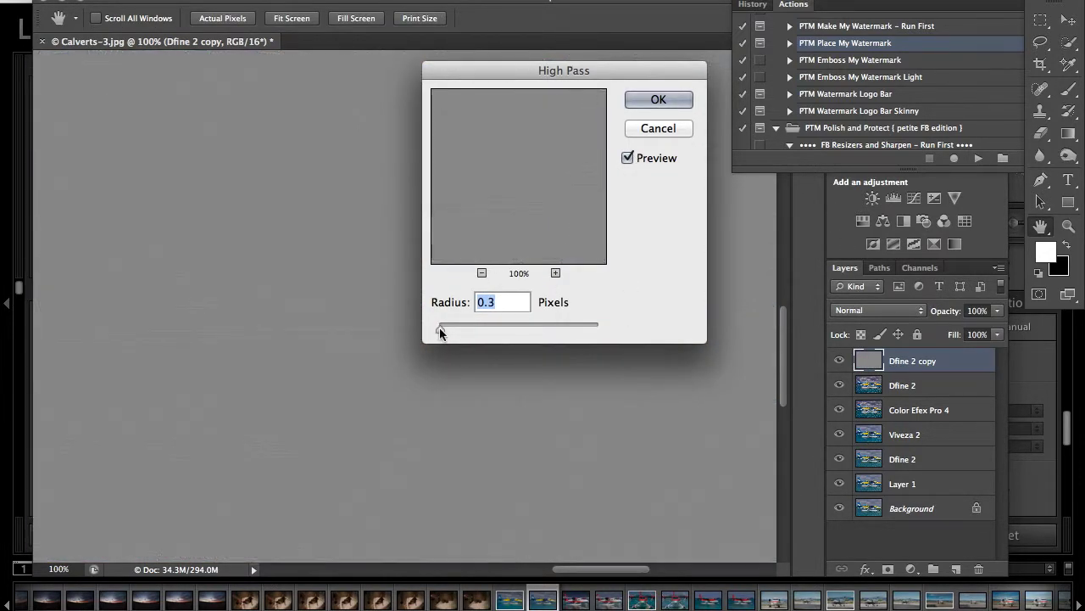
{"action": "left_click", "coordinate": [651, 101]}
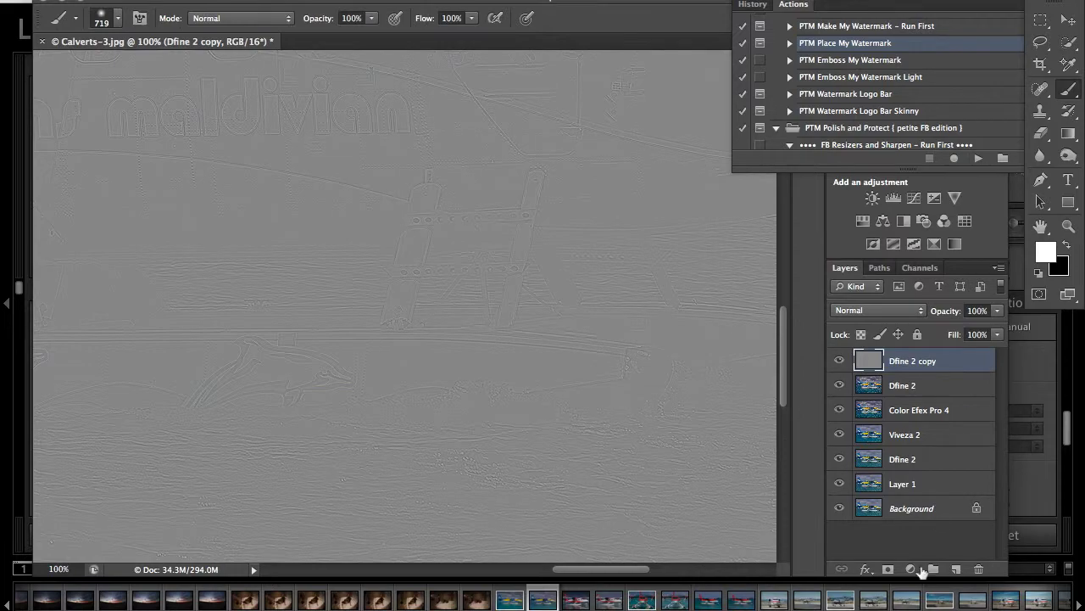
{"action": "left_click", "coordinate": [903, 310]}
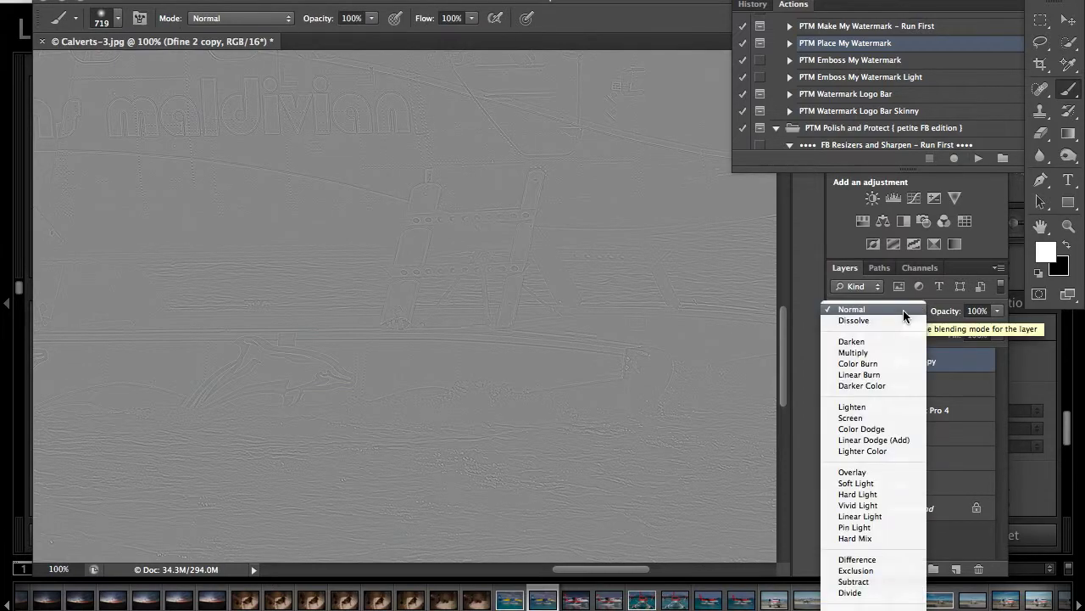
{"action": "left_click", "coordinate": [890, 494]}
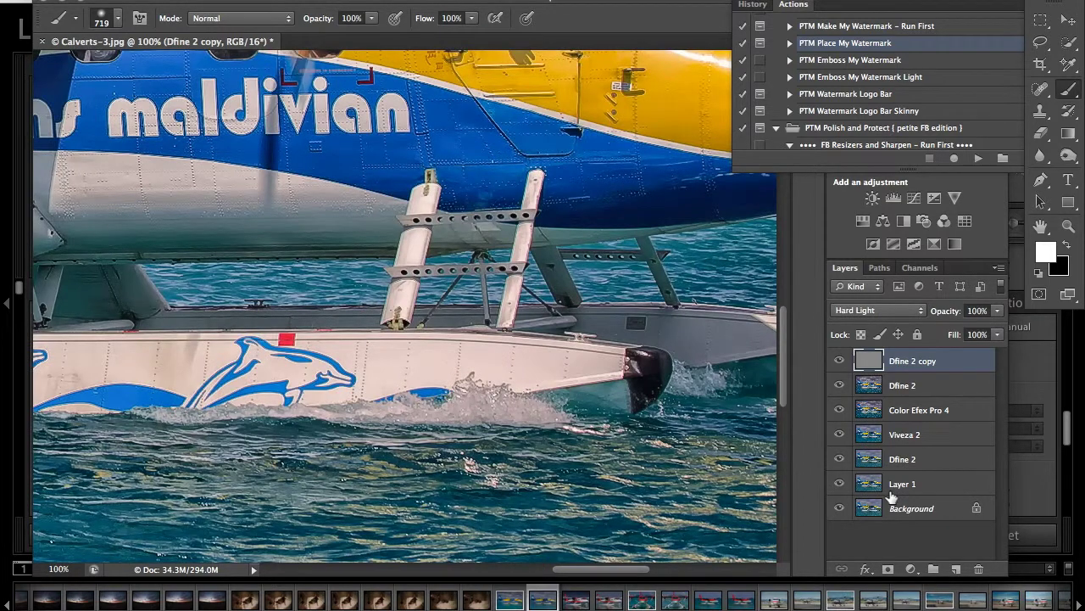
Add an inverted black layer mask to the Dfine 2 copy and shrink the brush.
{"action": "left_click", "coordinate": [888, 569]}
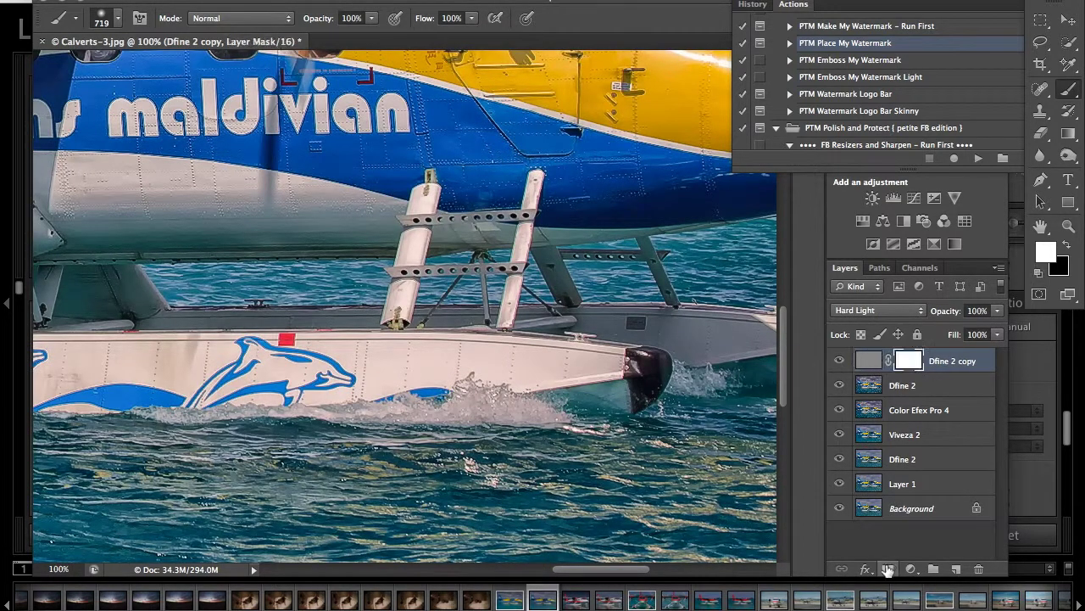
{"action": "key", "text": "ctrl+i"}
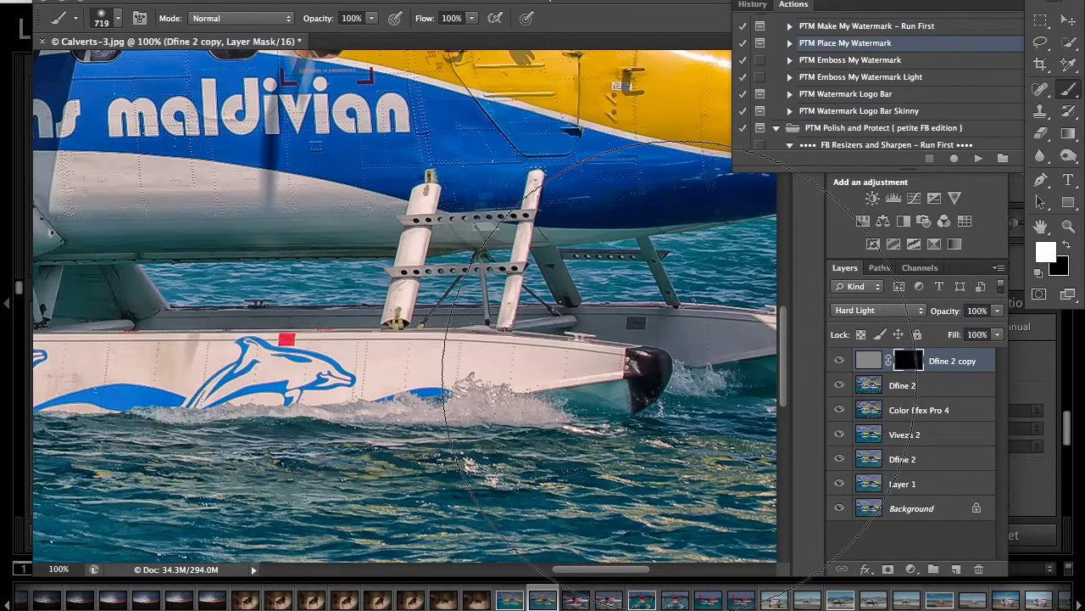
{"action": "key", "text": "bracketleft"}
{"action": "key", "text": "bracketleft"}
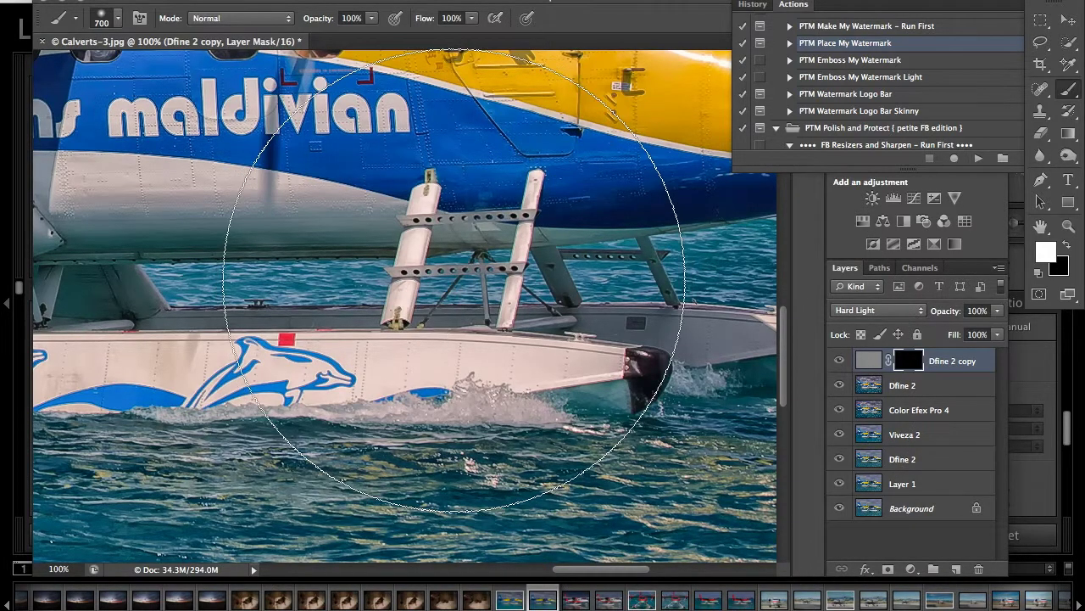
{"action": "key", "text": "bracketleft"}
{"action": "key", "text": "bracketleft"}
{"action": "key", "text": "bracketleft"}
{"action": "scroll", "coordinate": [455, 280], "scroll_direction": "up", "scroll_amount": 10}
{"action": "scroll", "coordinate": [454, 280], "scroll_direction": "right", "scroll_amount": 7}
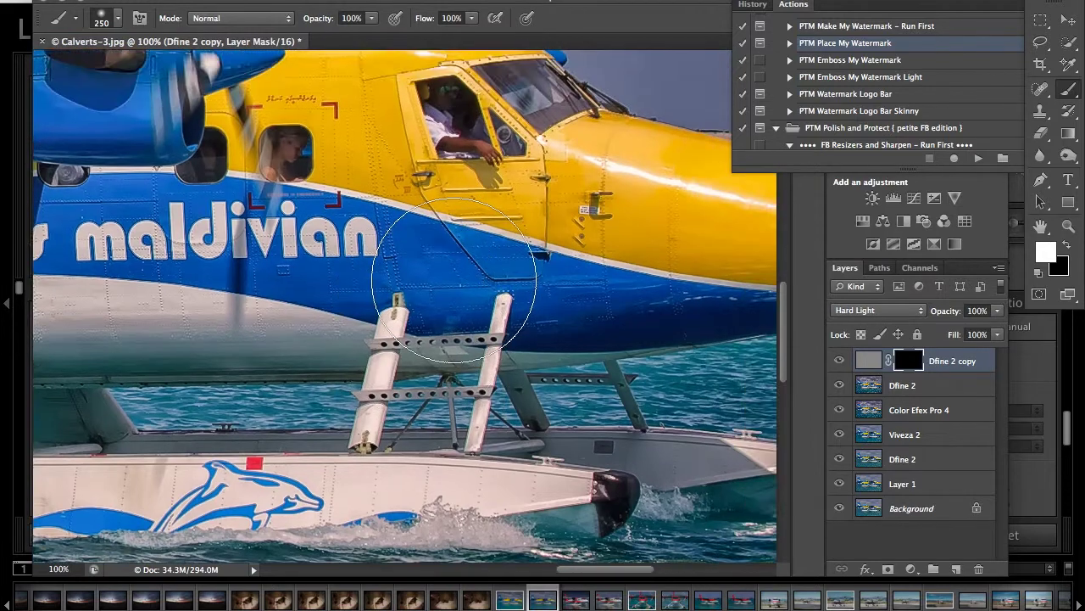
{"action": "scroll", "coordinate": [455, 280], "scroll_direction": "right", "scroll_amount": 5}
{"action": "scroll", "coordinate": [455, 279], "scroll_direction": "right", "scroll_amount": 3}
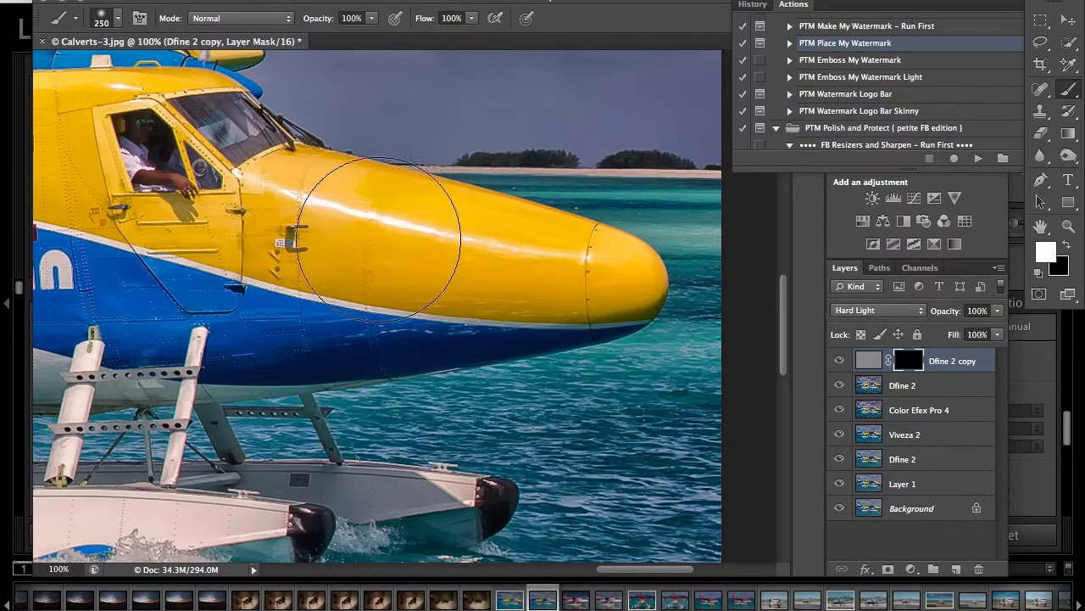
Paint white on the mask over the plane's nose, using a smaller 125 brush for detail.
{"action": "mouse_move", "coordinate": [589, 292]}
{"action": "left_mouse_down"}
{"action": "mouse_move", "coordinate": [368, 243]}
{"action": "mouse_move", "coordinate": [665, 272]}
{"action": "left_mouse_up"}
{"action": "key", "text": "bracketleft"}
{"action": "key", "text": "bracketleft"}
{"action": "key", "text": "bracketleft"}
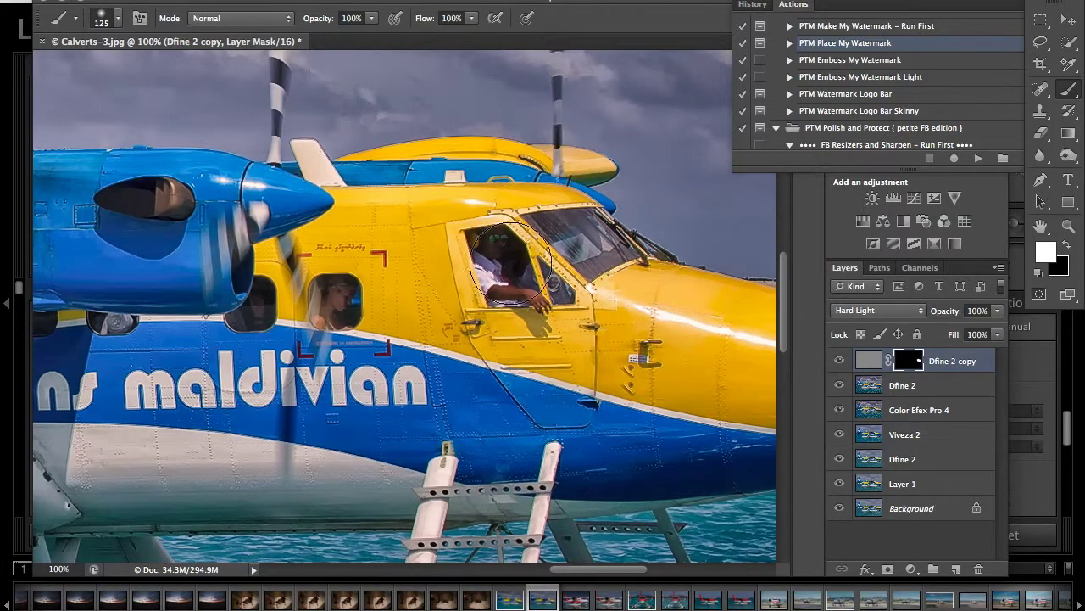
{"action": "scroll", "coordinate": [512, 263], "scroll_direction": "left", "scroll_amount": 5}
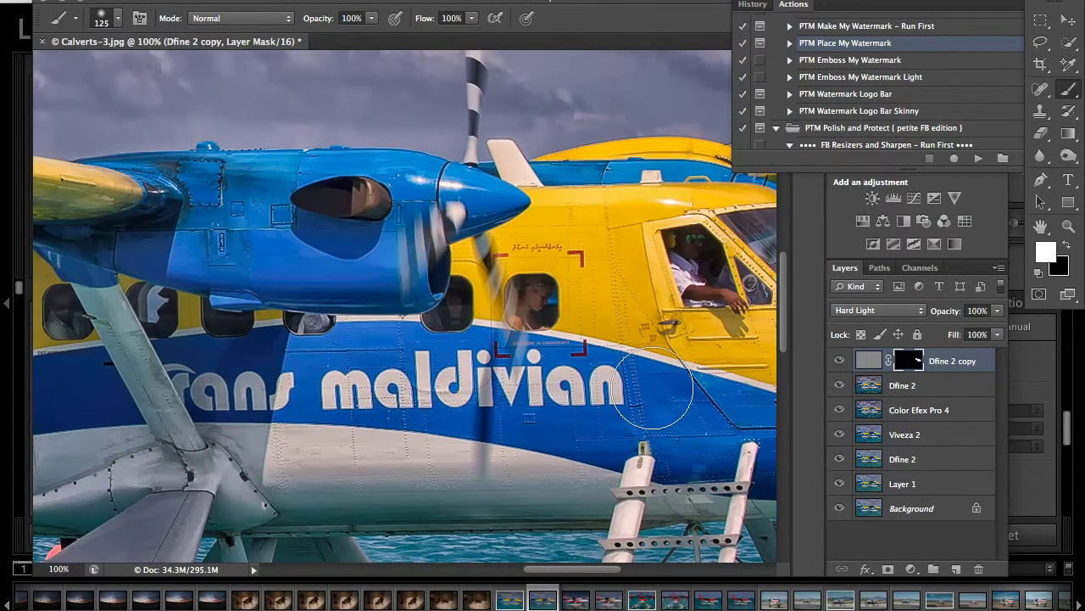
{"action": "scroll", "coordinate": [642, 395], "scroll_direction": "down", "scroll_amount": 3}
{"action": "scroll", "coordinate": [576, 306], "scroll_direction": "down", "scroll_amount": 2}
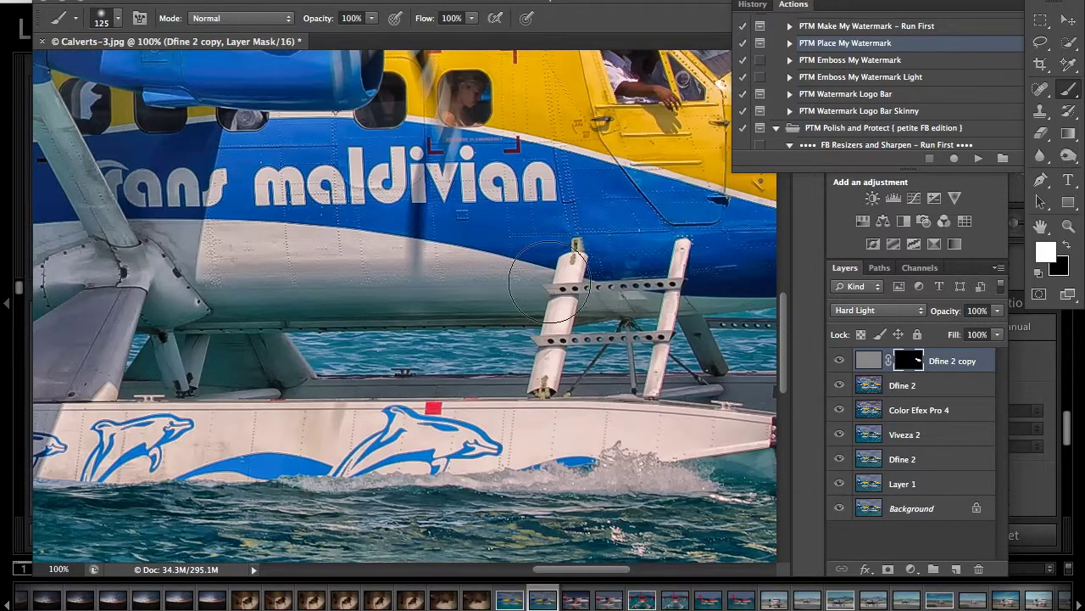
{"action": "scroll", "coordinate": [559, 292], "scroll_direction": "right", "scroll_amount": 1}
{"action": "scroll", "coordinate": [577, 305], "scroll_direction": "right", "scroll_amount": 6}
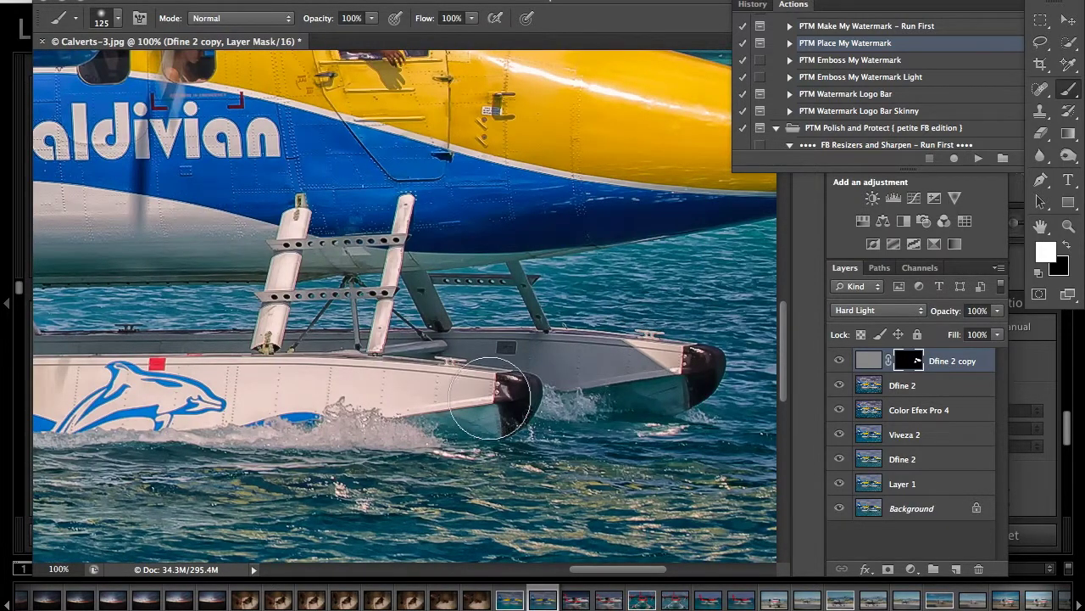
{"action": "scroll", "coordinate": [490, 396], "scroll_direction": "left", "scroll_amount": 8}
{"action": "scroll", "coordinate": [490, 397], "scroll_direction": "left", "scroll_amount": 1}
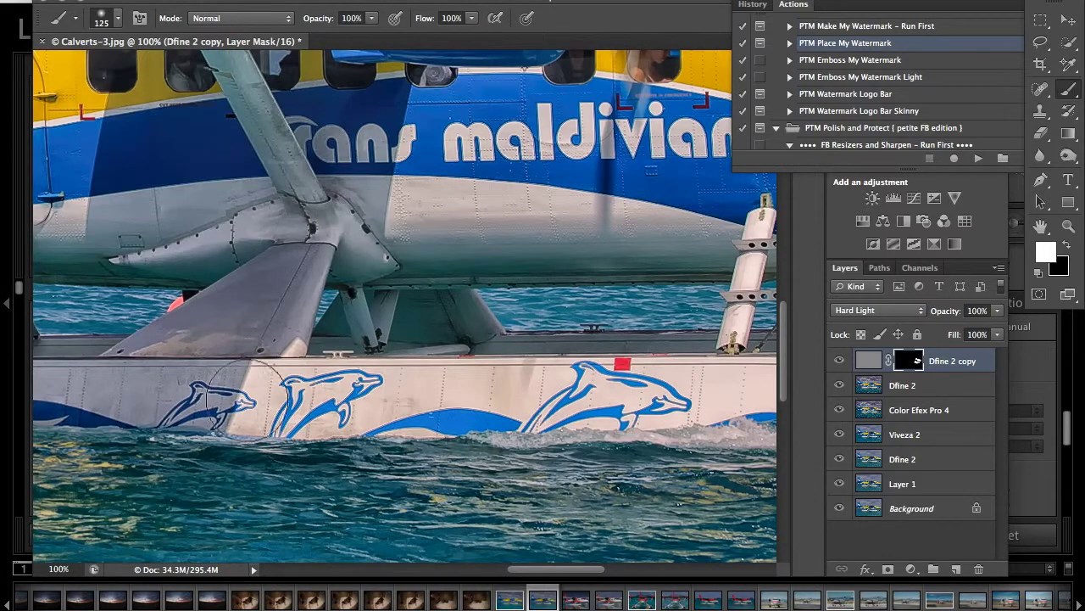
{"action": "scroll", "coordinate": [237, 397], "scroll_direction": "left", "scroll_amount": 1}
{"action": "scroll", "coordinate": [331, 426], "scroll_direction": "left", "scroll_amount": 6}
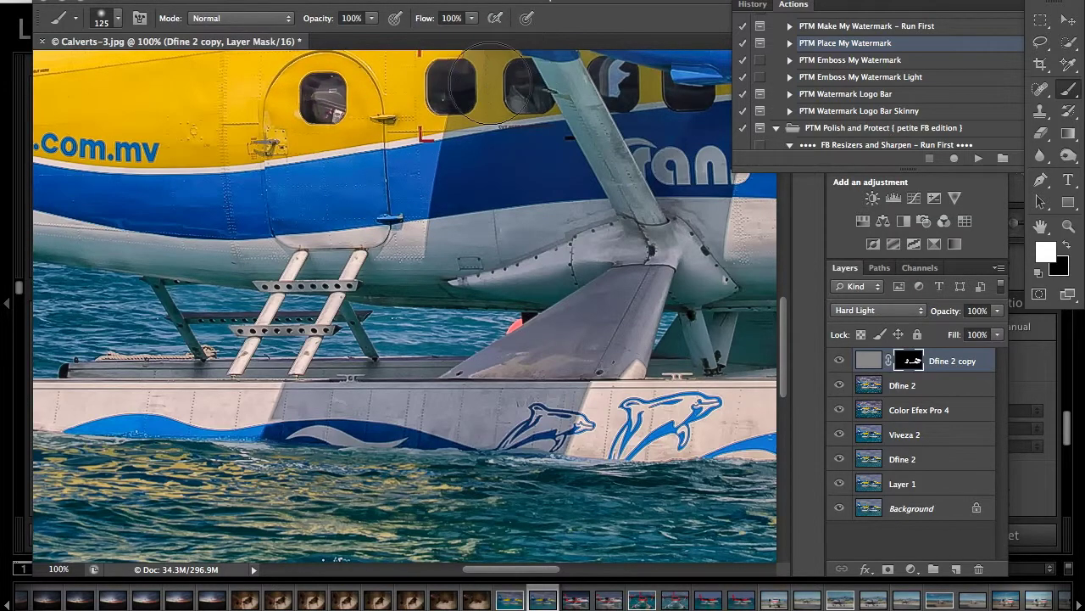
{"action": "scroll", "coordinate": [494, 85], "scroll_direction": "right", "scroll_amount": 5}
{"action": "scroll", "coordinate": [424, 111], "scroll_direction": "up", "scroll_amount": 1}
{"action": "scroll", "coordinate": [398, 121], "scroll_direction": "up", "scroll_amount": 6}
{"action": "scroll", "coordinate": [398, 121], "scroll_direction": "left", "scroll_amount": 5}
{"action": "scroll", "coordinate": [424, 121], "scroll_direction": "up", "scroll_amount": 1}
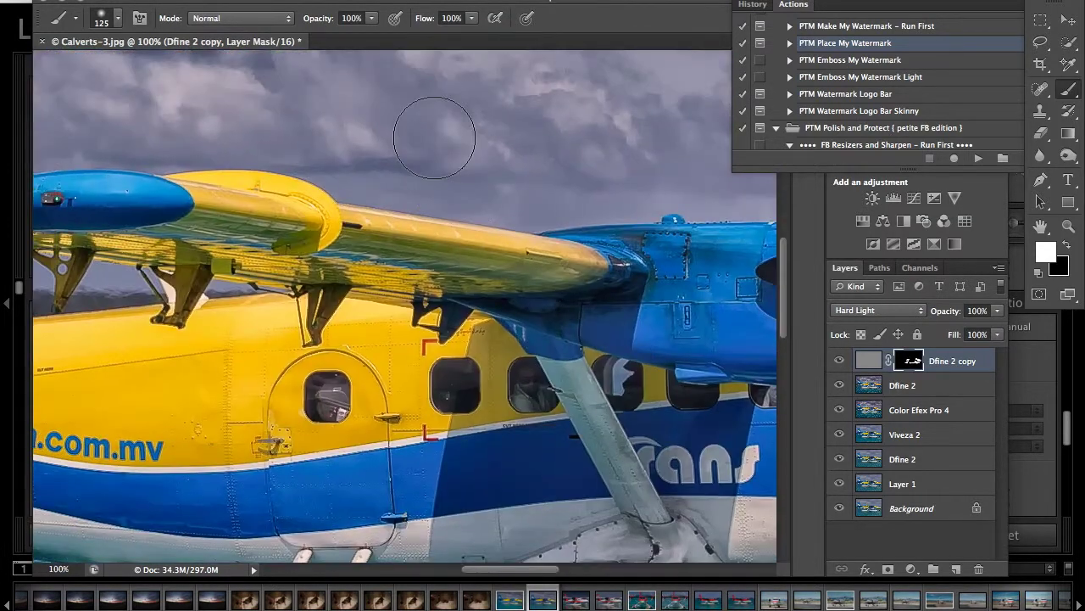
{"action": "scroll", "coordinate": [407, 237], "scroll_direction": "left", "scroll_amount": 10}
{"action": "scroll", "coordinate": [413, 243], "scroll_direction": "up", "scroll_amount": 2}
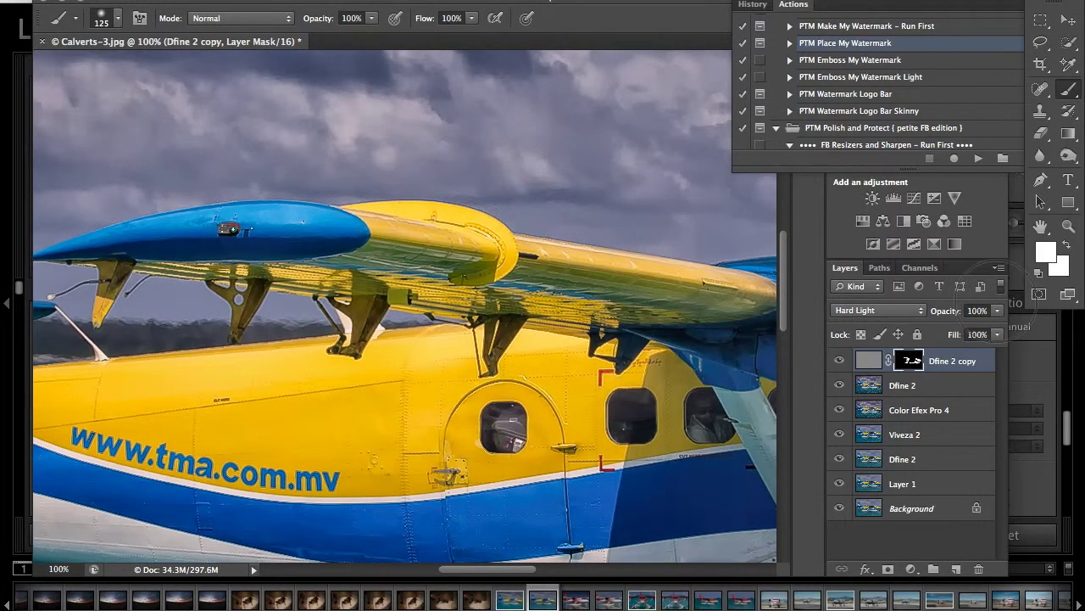
{"action": "key", "text": "d"}
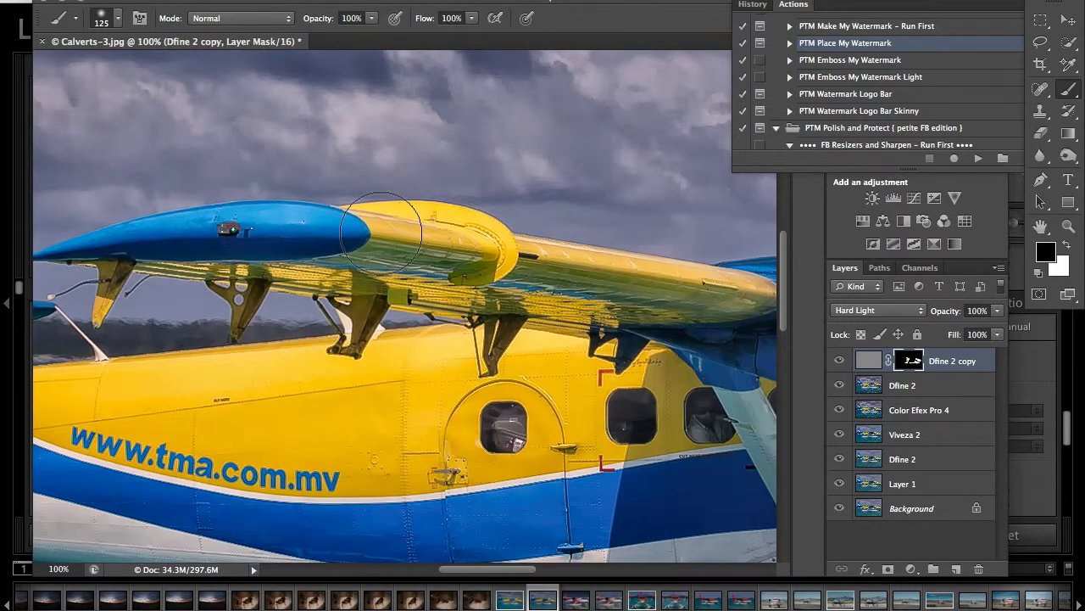
Switch to a white foreground and paint sharpening back onto the fuselage.
{"action": "key", "text": "x"}
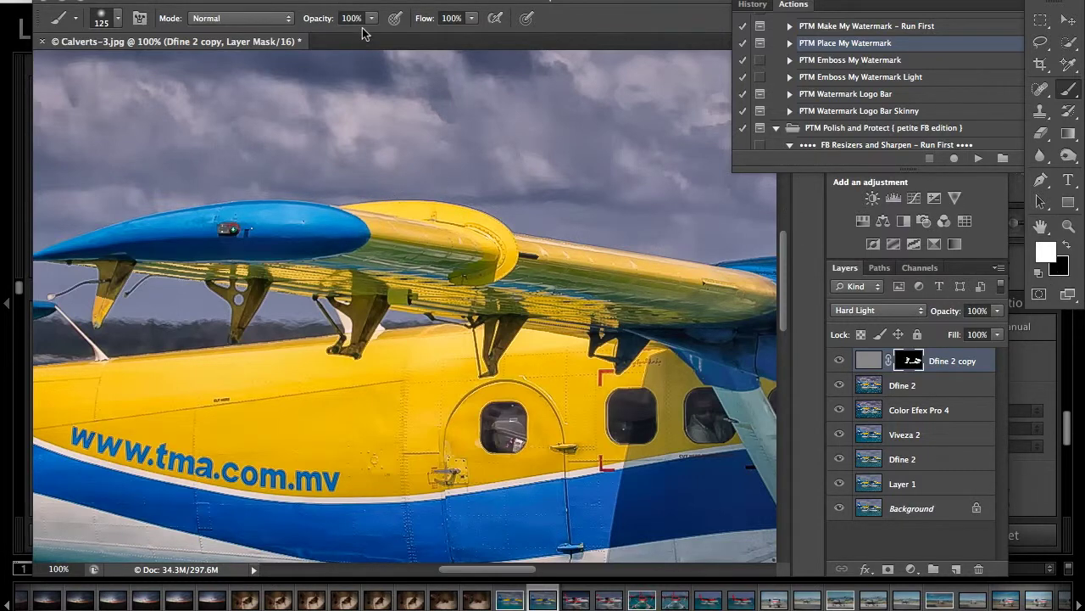
{"action": "left_click_drag", "start_coordinate": [242, 158], "coordinate": [229, 195]}
{"action": "scroll", "coordinate": [584, 279], "scroll_direction": "down", "scroll_amount": 5}
{"action": "scroll", "coordinate": [584, 279], "scroll_direction": "left", "scroll_amount": 5}
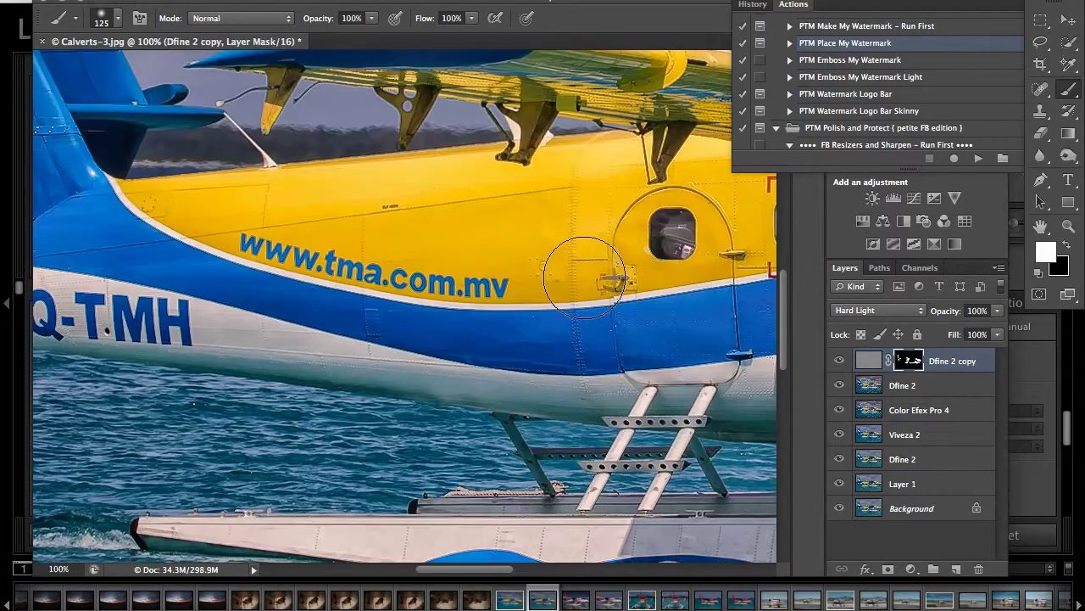
{"action": "scroll", "coordinate": [584, 278], "scroll_direction": "up", "scroll_amount": 3}
{"action": "scroll", "coordinate": [585, 278], "scroll_direction": "right", "scroll_amount": 5}
{"action": "scroll", "coordinate": [584, 279], "scroll_direction": "up", "scroll_amount": 2}
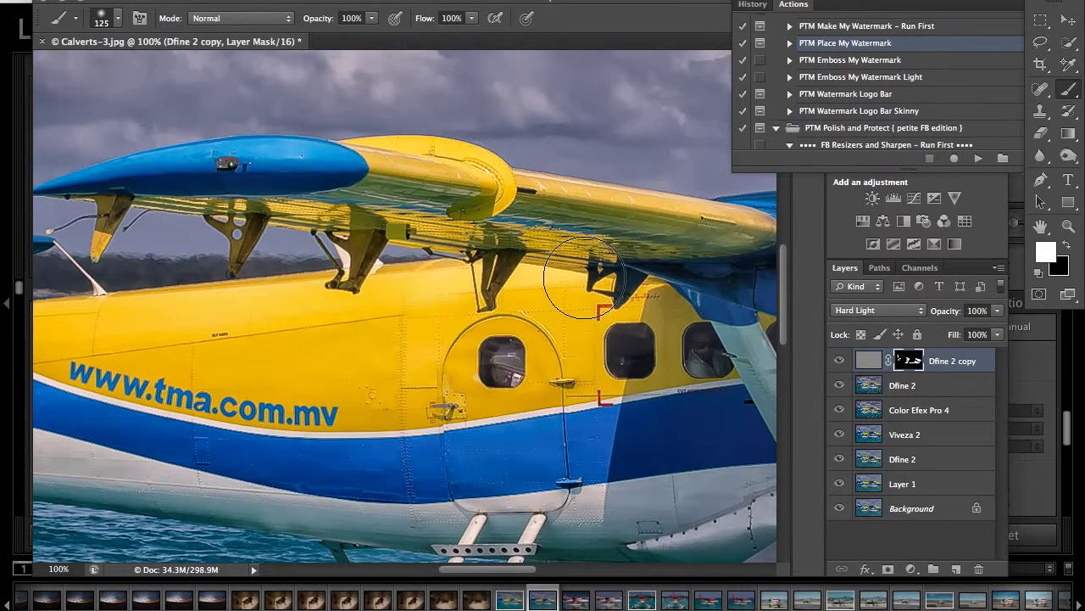
{"action": "scroll", "coordinate": [585, 278], "scroll_direction": "down", "scroll_amount": 3}
{"action": "scroll", "coordinate": [584, 278], "scroll_direction": "right", "scroll_amount": 5}
Pan across the wing, cockpit and tail to review the painted mask.
{"action": "scroll", "coordinate": [584, 278], "scroll_direction": "right", "scroll_amount": 3}
{"action": "scroll", "coordinate": [584, 278], "scroll_direction": "up", "scroll_amount": 2}
{"action": "scroll", "coordinate": [584, 278], "scroll_direction": "right", "scroll_amount": 4}
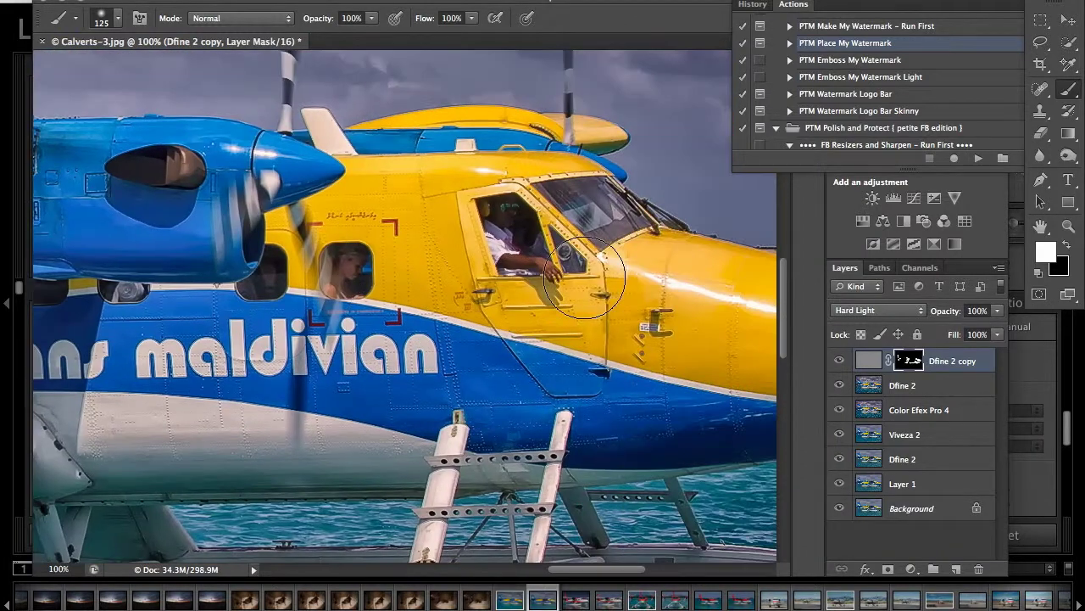
{"action": "scroll", "coordinate": [584, 278], "scroll_direction": "right", "scroll_amount": 5}
{"action": "scroll", "coordinate": [584, 278], "scroll_direction": "down", "scroll_amount": 2}
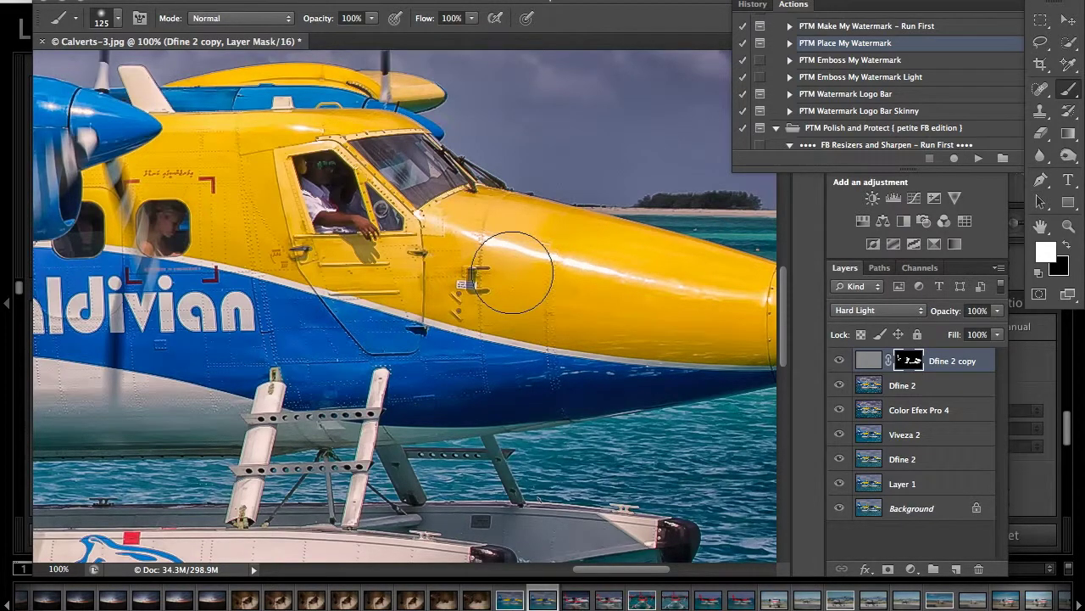
{"action": "scroll", "coordinate": [507, 272], "scroll_direction": "left", "scroll_amount": 8}
{"action": "scroll", "coordinate": [507, 271], "scroll_direction": "down", "scroll_amount": 4}
{"action": "scroll", "coordinate": [512, 271], "scroll_direction": "up", "scroll_amount": 5}
{"action": "scroll", "coordinate": [512, 271], "scroll_direction": "left", "scroll_amount": 4}
{"action": "scroll", "coordinate": [512, 271], "scroll_direction": "up", "scroll_amount": 3}
{"action": "scroll", "coordinate": [512, 272], "scroll_direction": "left", "scroll_amount": 5}
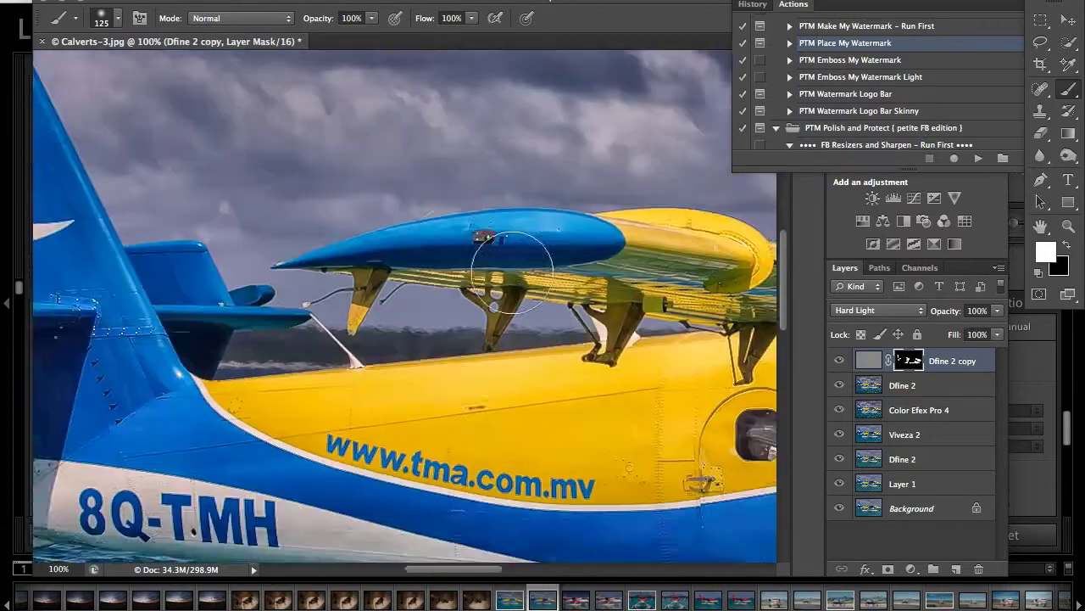
{"action": "scroll", "coordinate": [512, 273], "scroll_direction": "left", "scroll_amount": 2}
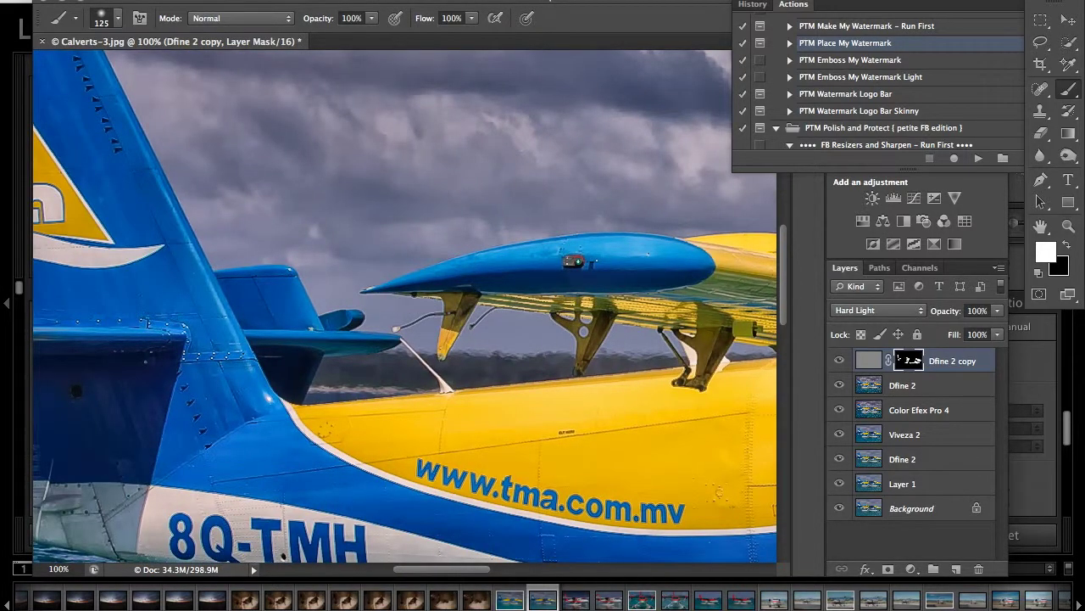
{"action": "scroll", "coordinate": [218, 178], "scroll_direction": "up", "scroll_amount": 6}
{"action": "scroll", "coordinate": [218, 178], "scroll_direction": "left", "scroll_amount": 3}
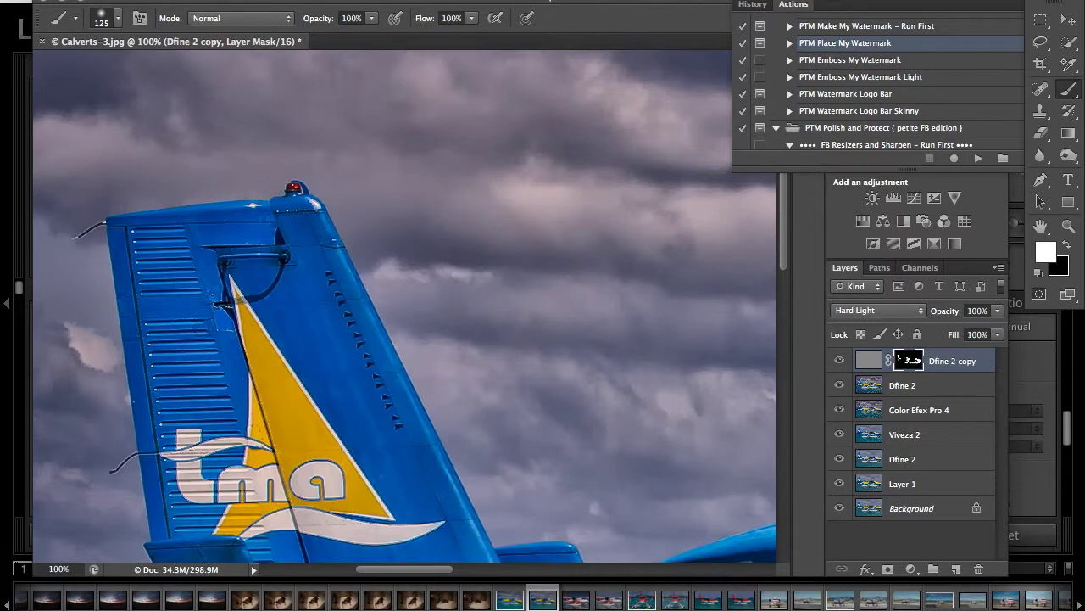
{"action": "left_click", "coordinate": [263, 0]}
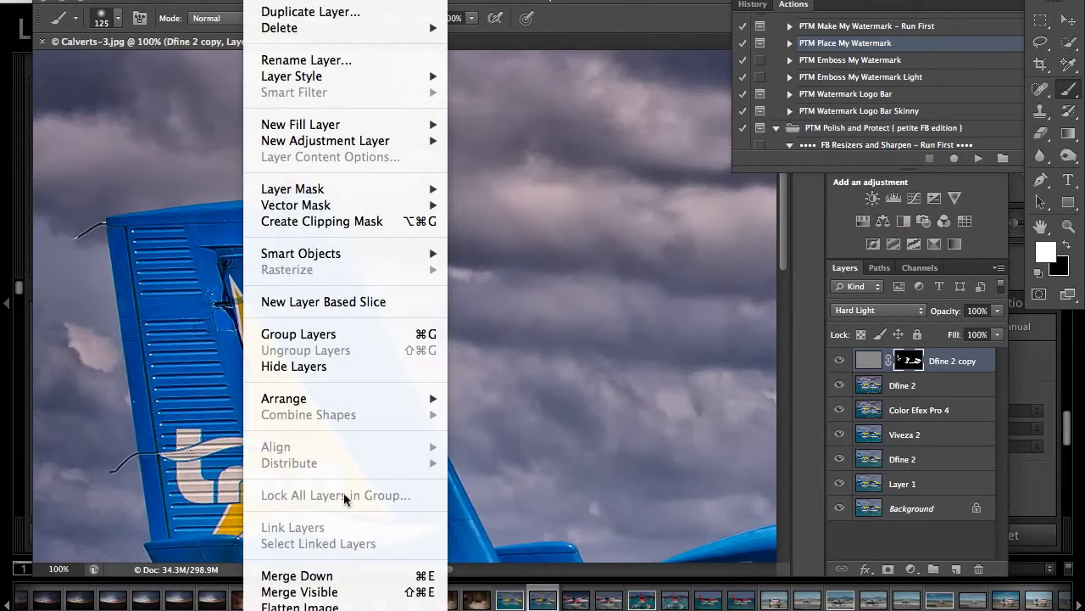
Flatten the image and export it via Save for Web as a 1400 × 933 px JPEG.
{"action": "left_click", "coordinate": [335, 606]}
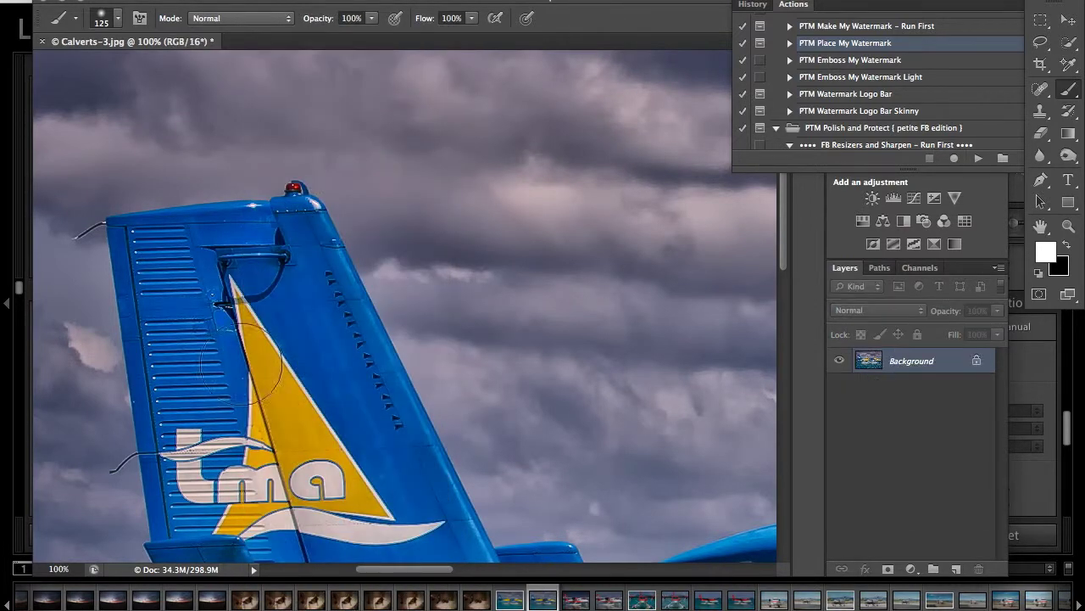
{"action": "left_click", "coordinate": [135, 0]}
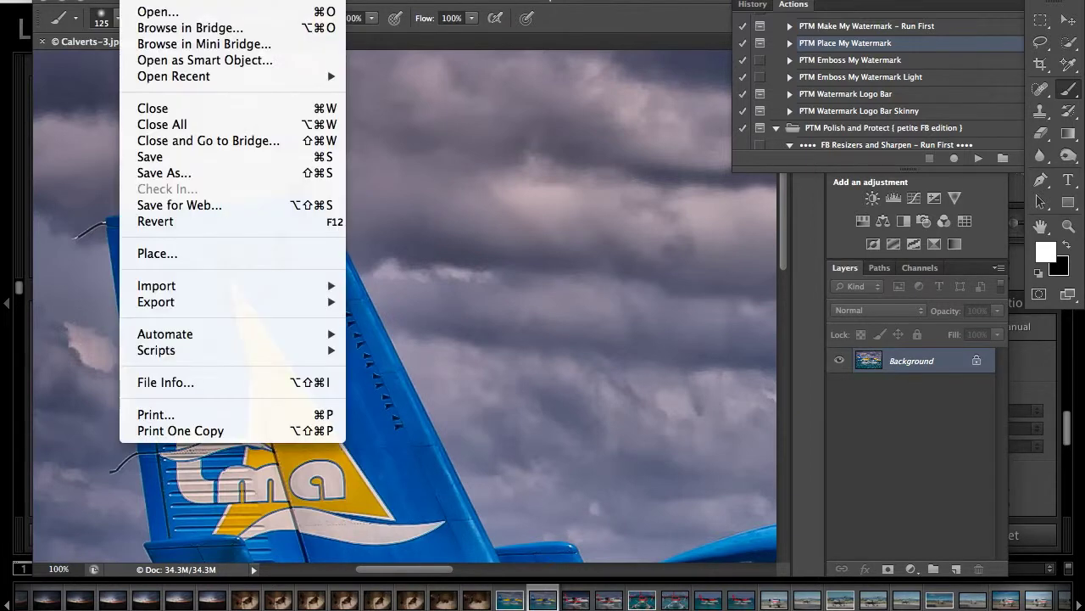
{"action": "left_click", "coordinate": [192, 205]}
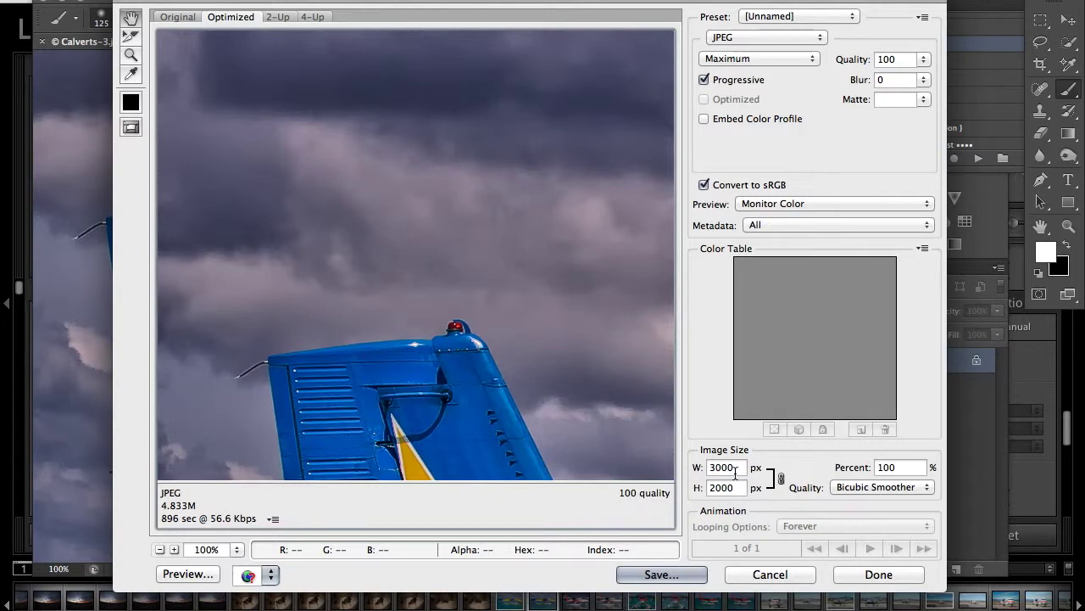
{"action": "double_click", "coordinate": [738, 468]}
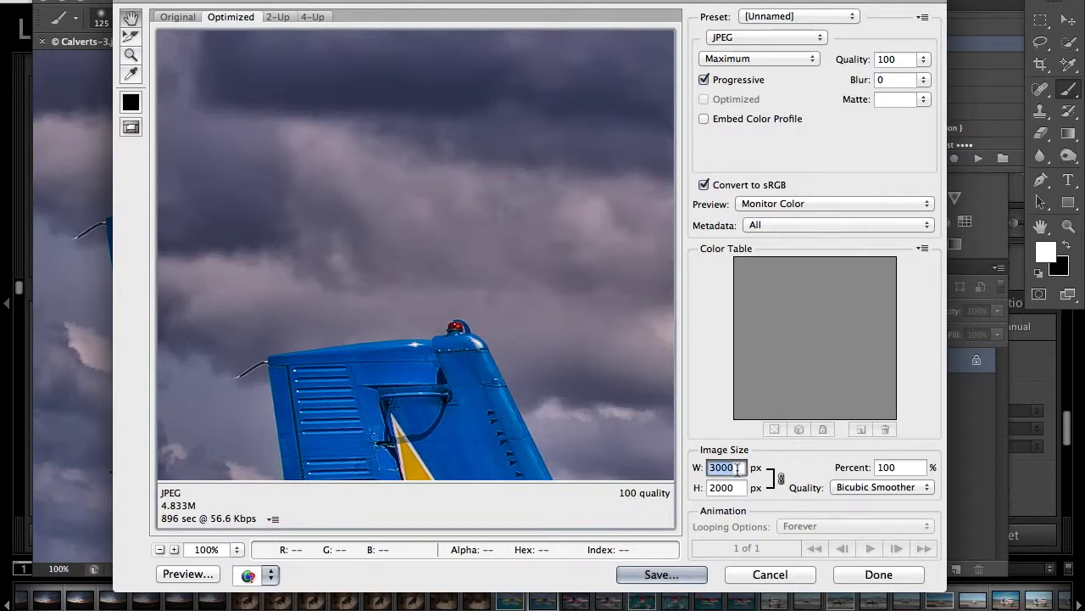
{"action": "type", "text": "1400"}
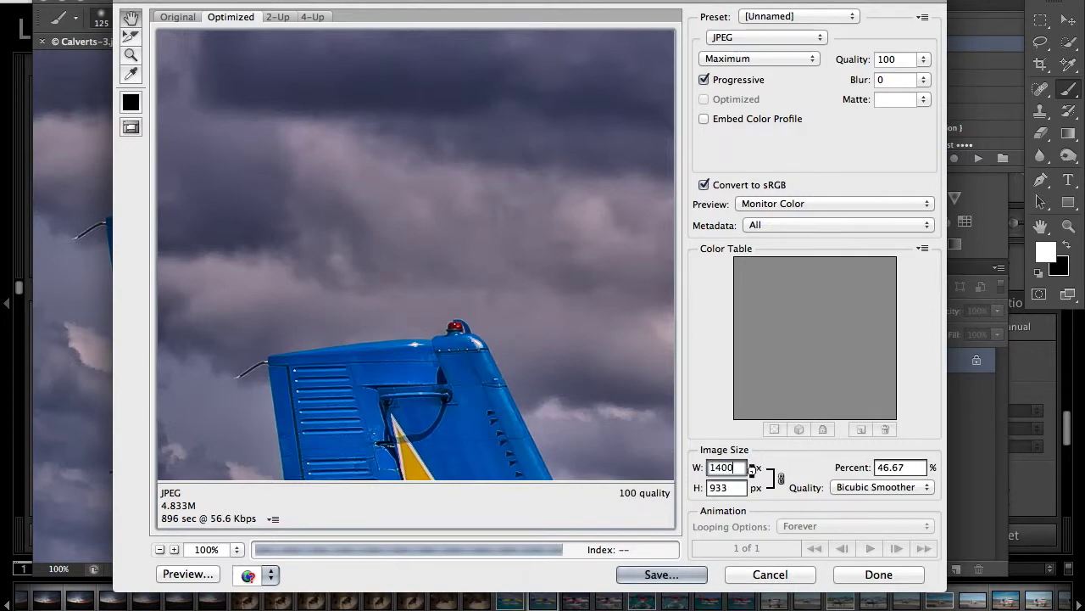
{"action": "key", "text": "Tab"}
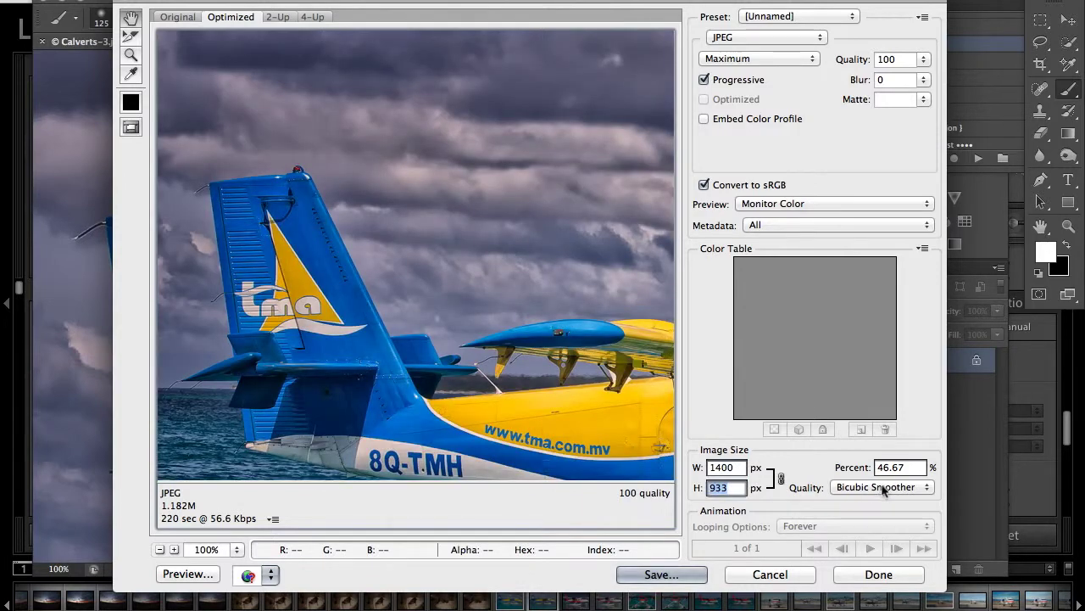
{"action": "left_click", "coordinate": [661, 575]}
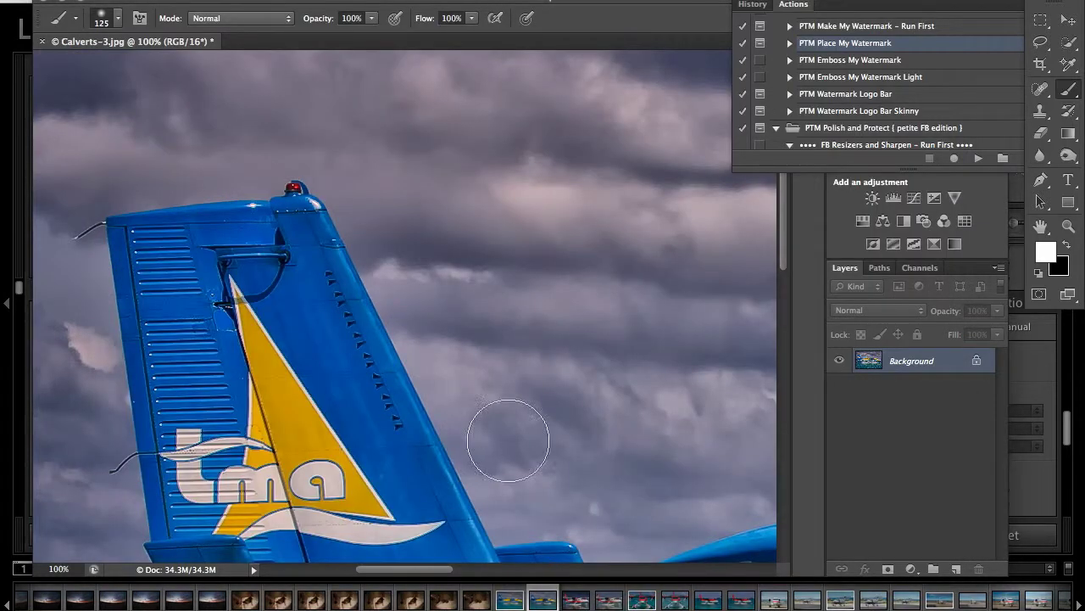
Zoom out to 25% to view the whole finished seaplane photo.
{"action": "left_click", "coordinate": [135, 0]}
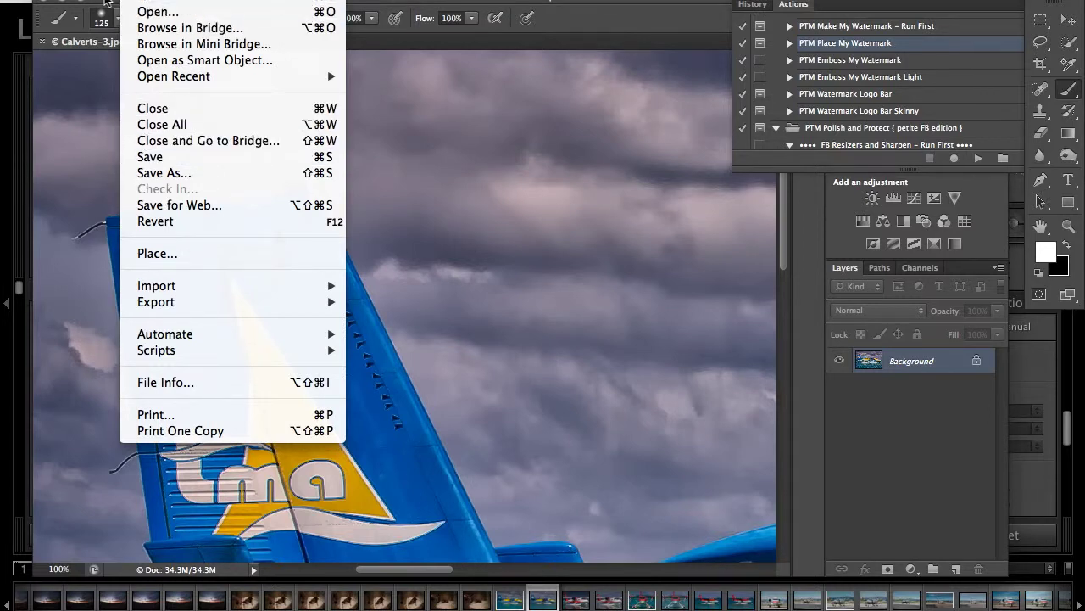
{"action": "left_click", "coordinate": [101, 2]}
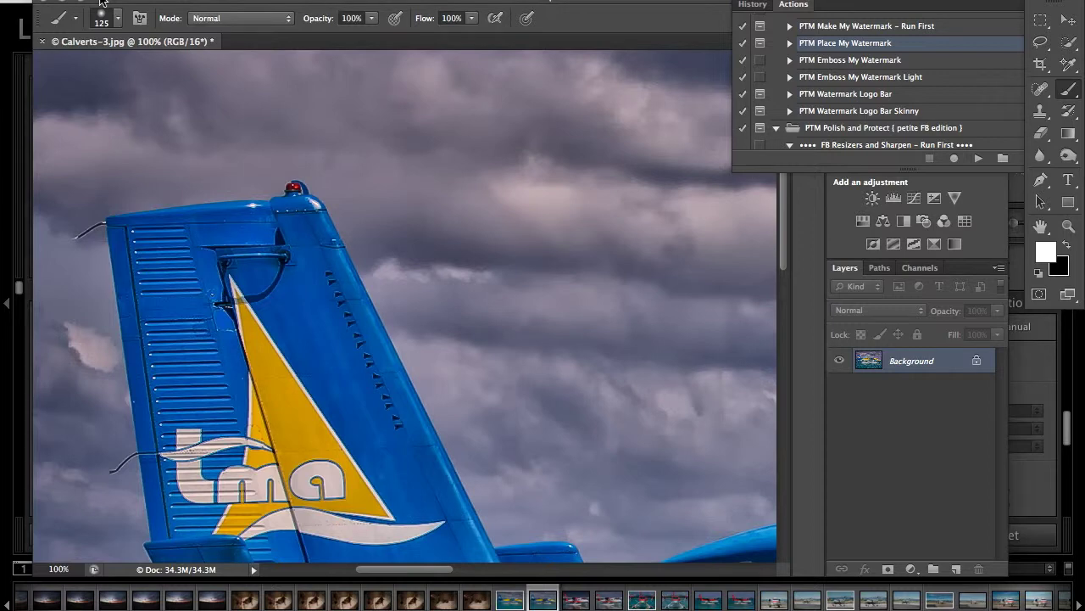
{"action": "key", "text": "ctrl+minus"}
{"action": "key", "text": "ctrl+minus"}
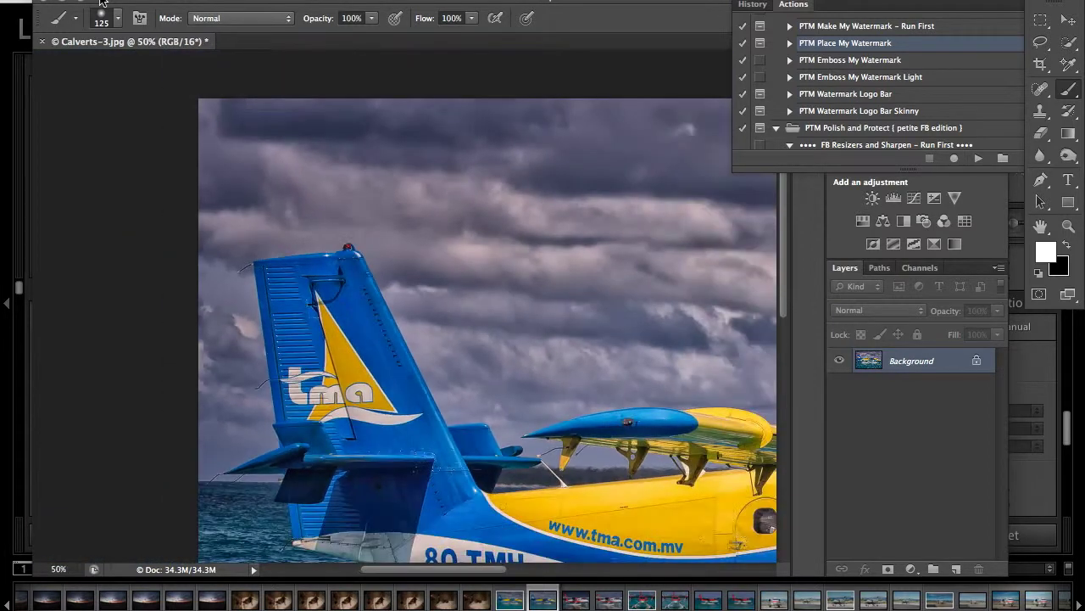
{"action": "key", "text": "ctrl+minus"}
{"action": "key", "text": "ctrl+minus"}
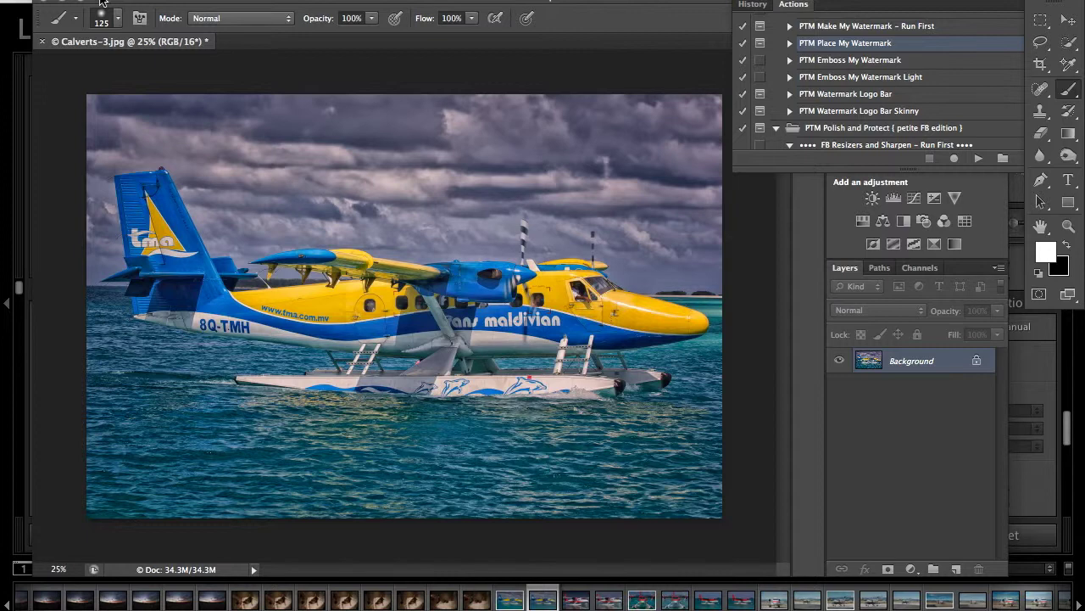